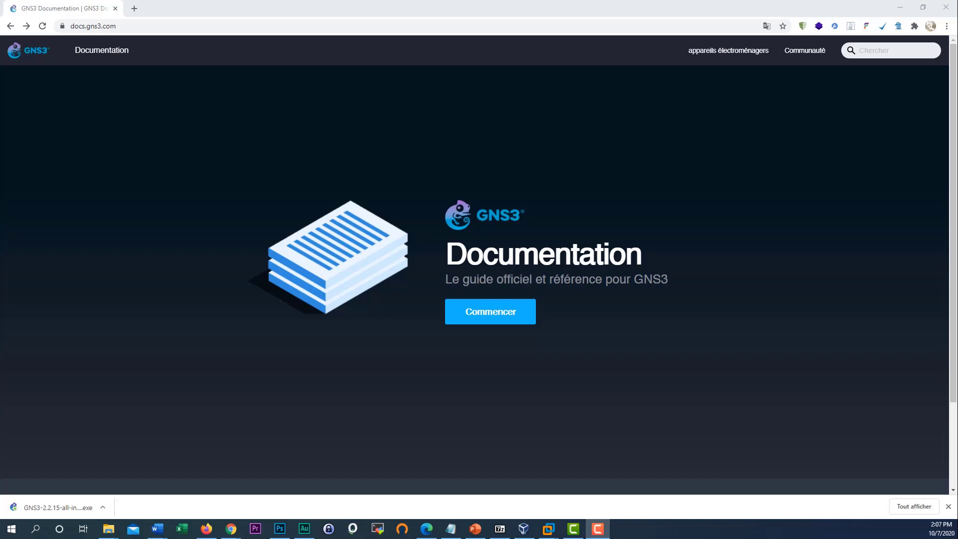
# - In the GNS3 docs, open 'Images Cisco IOS pour Dynamips' under the Émulateurs section
pyautogui.click(103, 55)
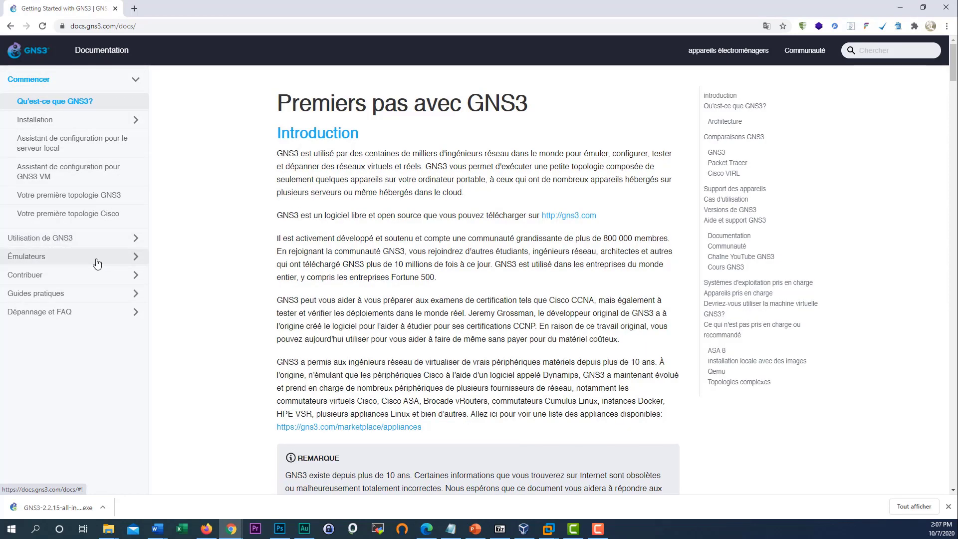
pyautogui.click(128, 261)
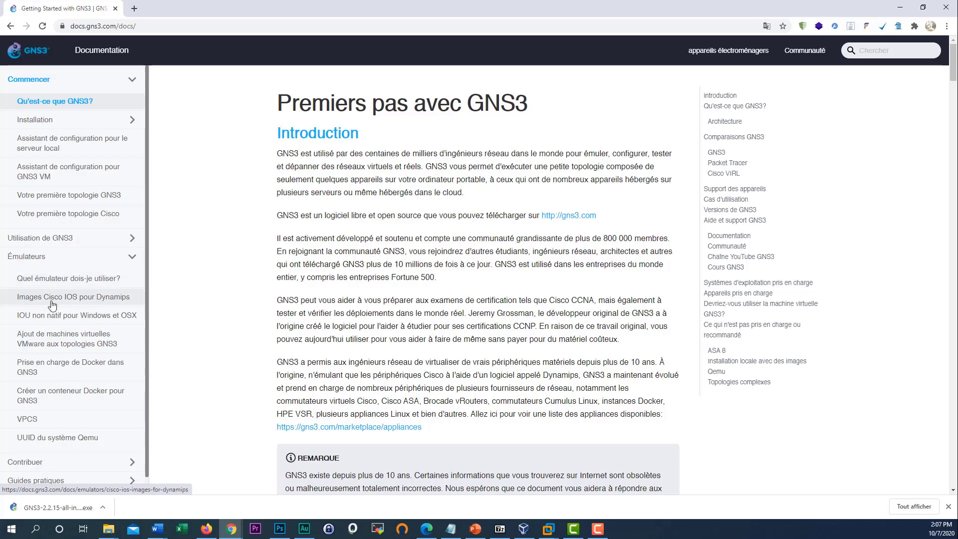
pyautogui.click(90, 302)
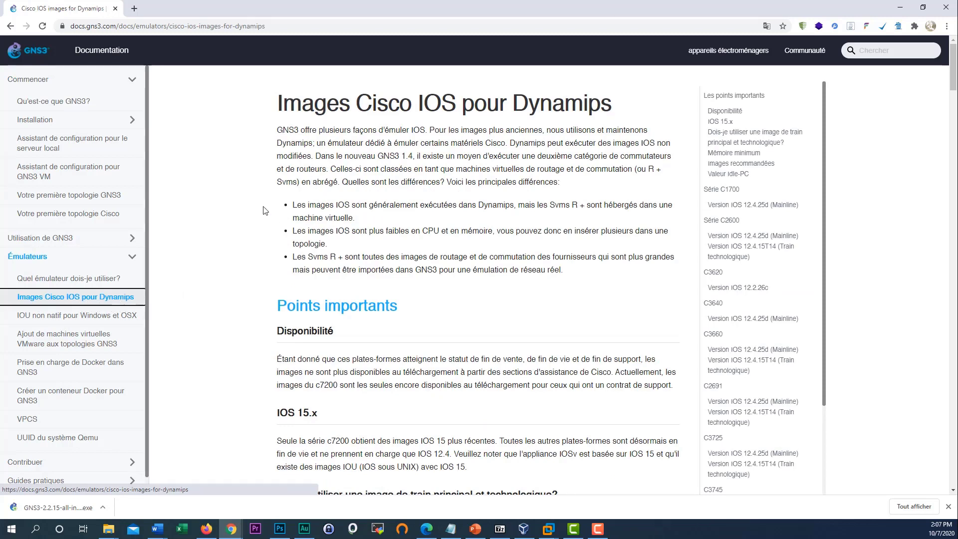
pyautogui.click(119, 305)
pyautogui.moveTo(294, 128); pyautogui.dragTo(493, 270)
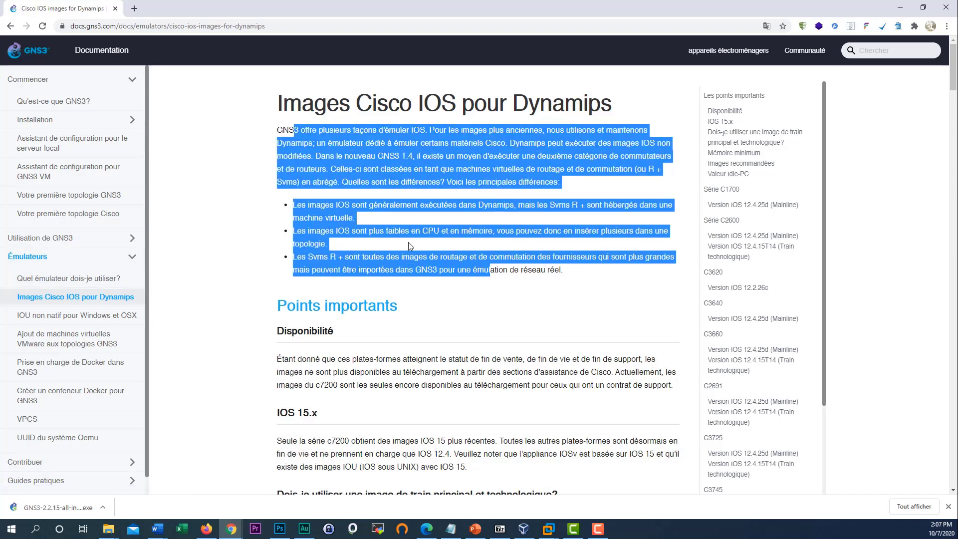
pyautogui.click(293, 142)
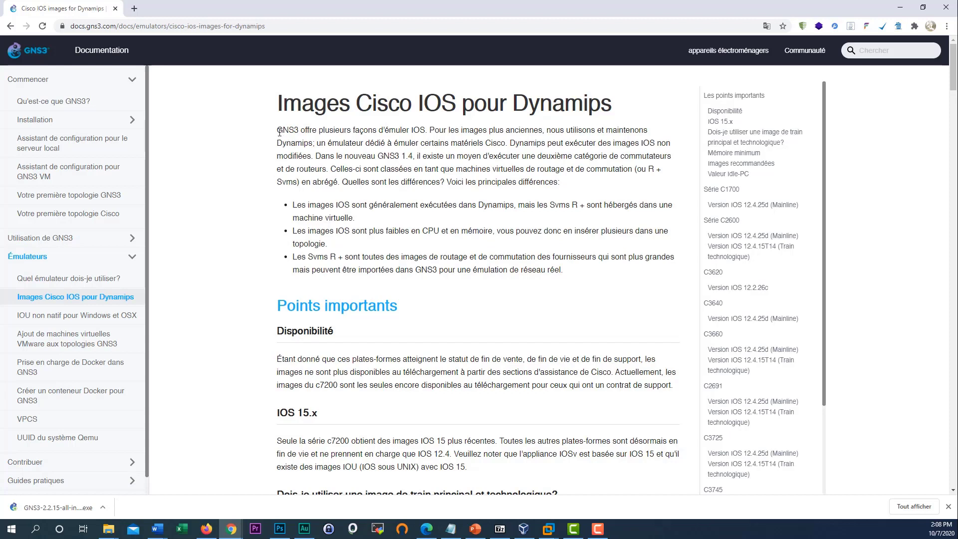
pyautogui.moveTo(278, 131); pyautogui.dragTo(380, 158)
pyautogui.click(321, 145)
pyautogui.doubleClick(417, 133)
pyautogui.scroll(-2, 417, 242)
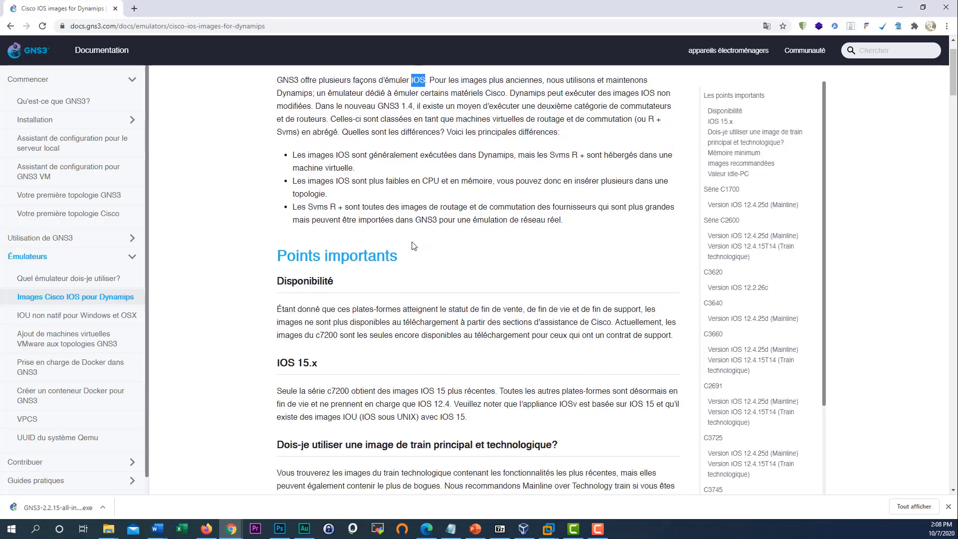
pyautogui.scroll(-4, 412, 245)
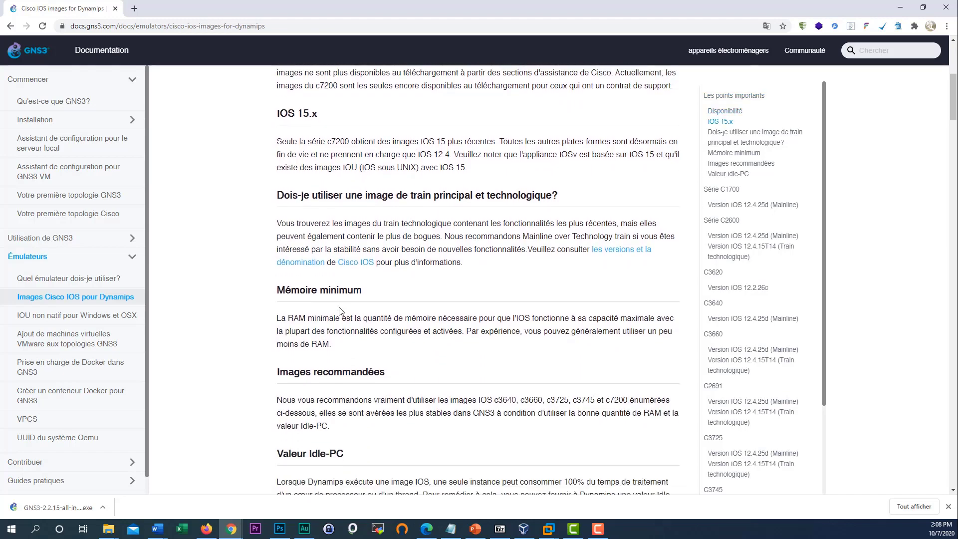
pyautogui.scroll(-2, 365, 252)
pyautogui.scroll(-1, 365, 252)
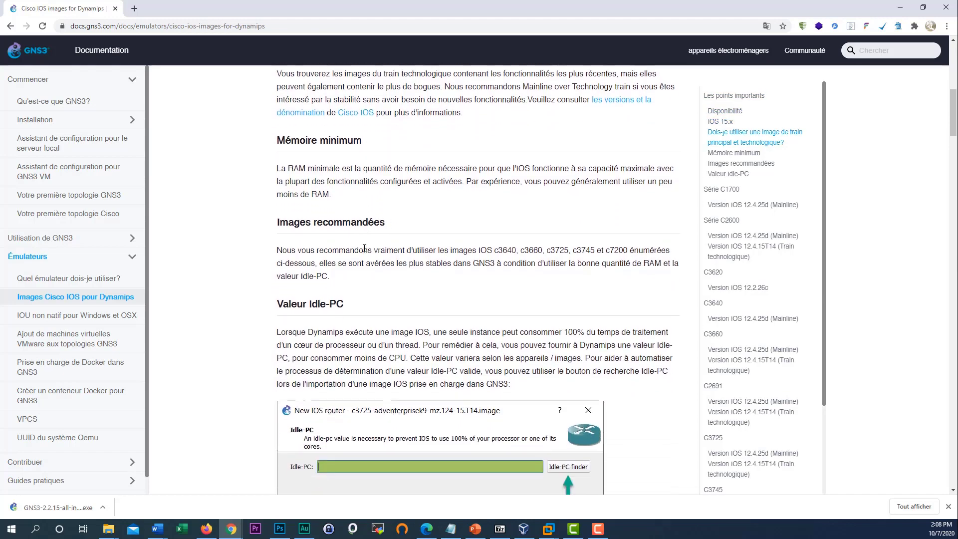
pyautogui.moveTo(279, 223); pyautogui.dragTo(403, 232)
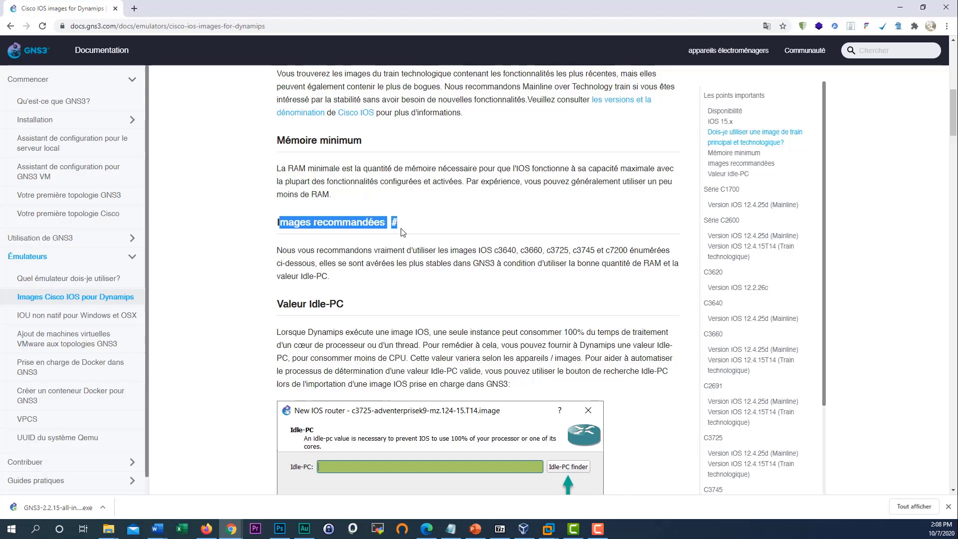
pyautogui.click(374, 258)
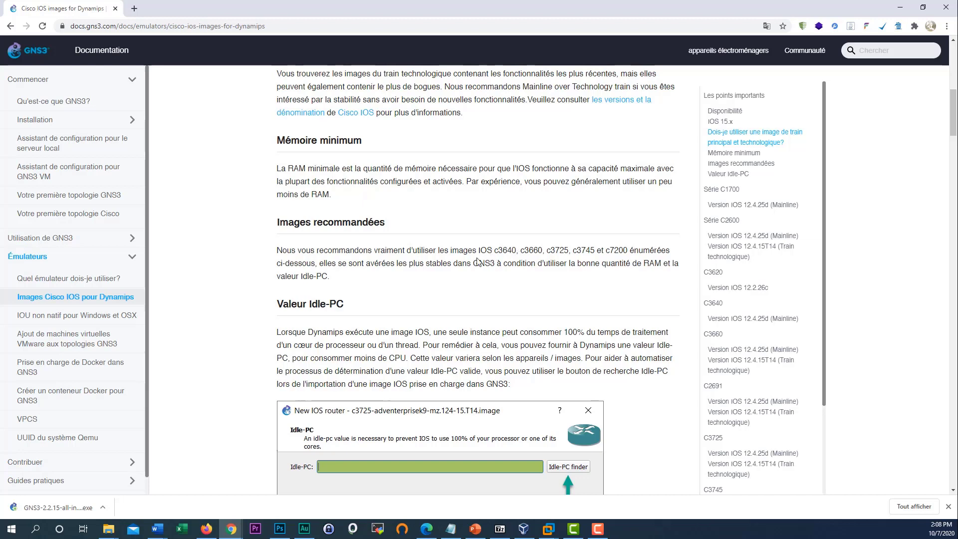
pyautogui.moveTo(498, 250); pyautogui.dragTo(503, 250)
pyautogui.click(501, 251)
pyautogui.moveTo(499, 252); pyautogui.dragTo(494, 252)
pyautogui.moveTo(533, 251); pyautogui.dragTo(525, 251)
pyautogui.moveTo(670, 253); pyautogui.dragTo(278, 250)
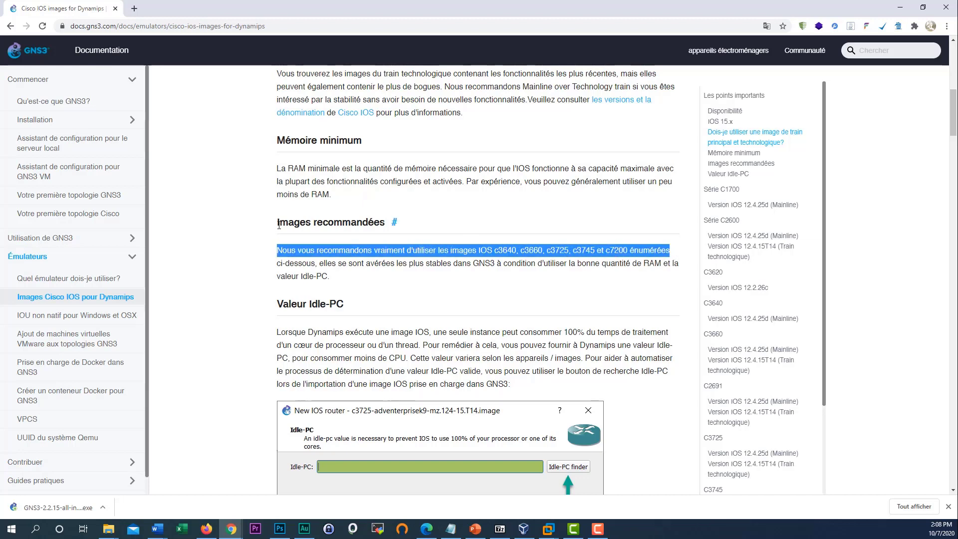
pyautogui.click(346, 274)
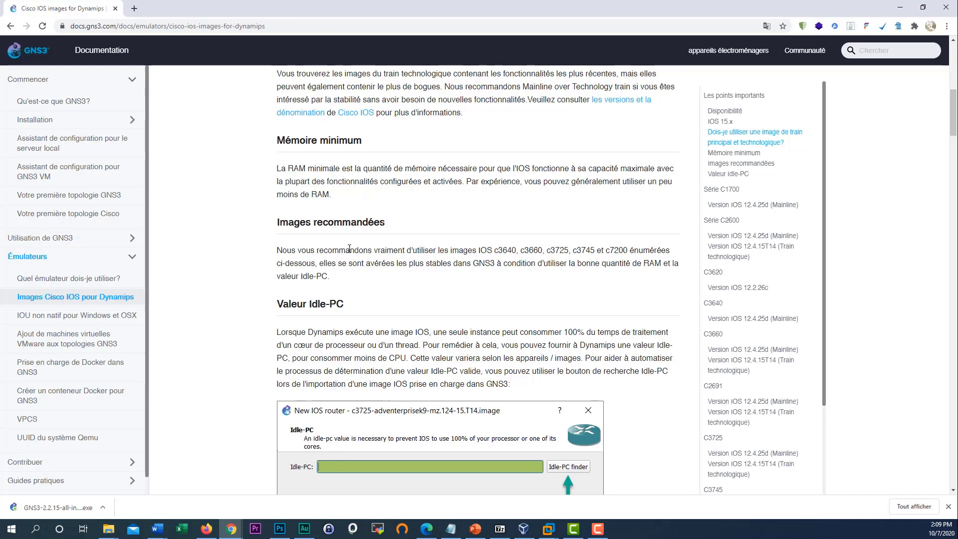
pyautogui.scroll(-1, 349, 248)
pyautogui.moveTo(333, 227); pyautogui.dragTo(281, 226)
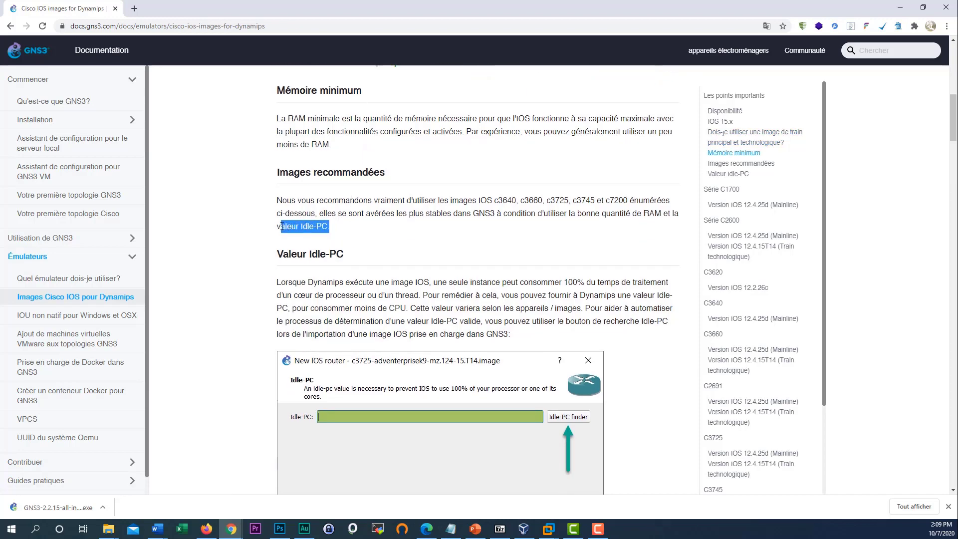
pyautogui.click(326, 227)
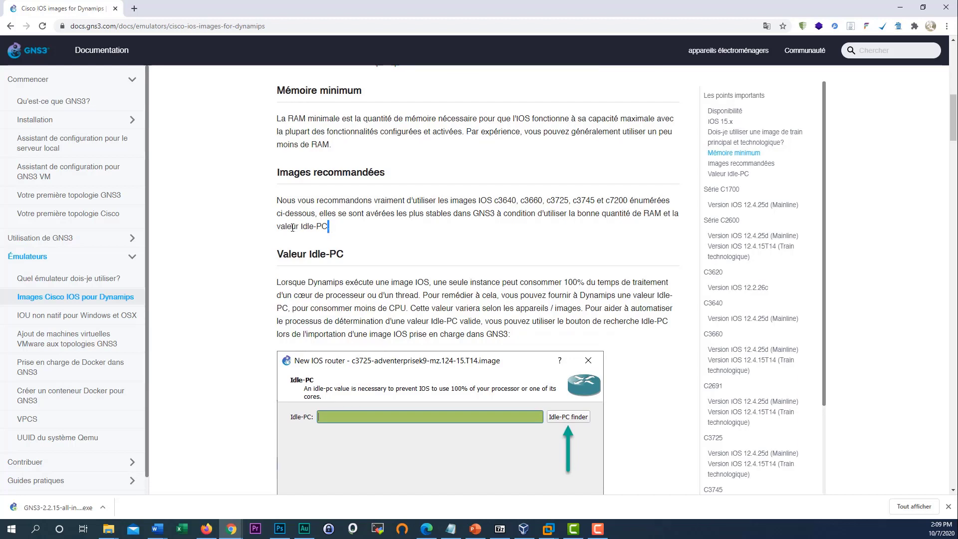
pyautogui.scroll(6, 311, 255)
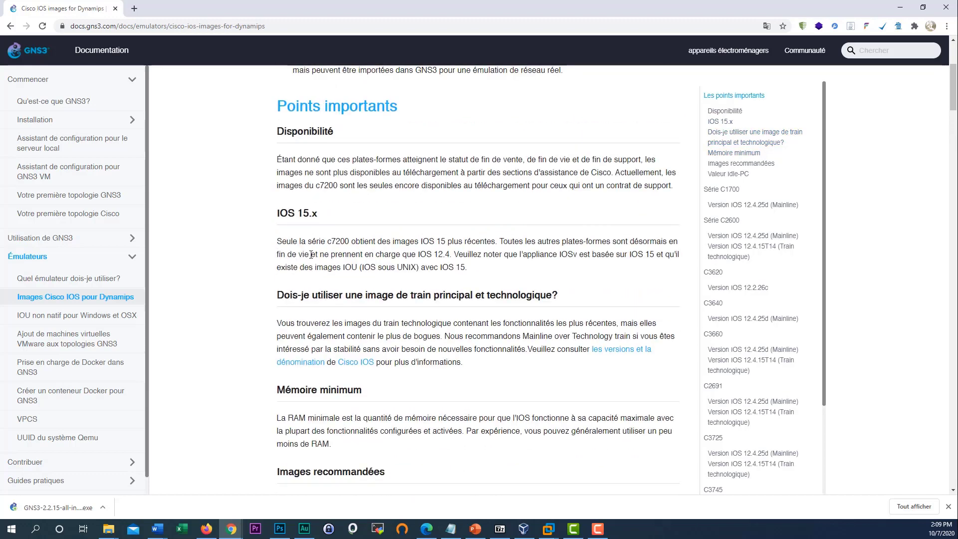
pyautogui.scroll(-9, 311, 255)
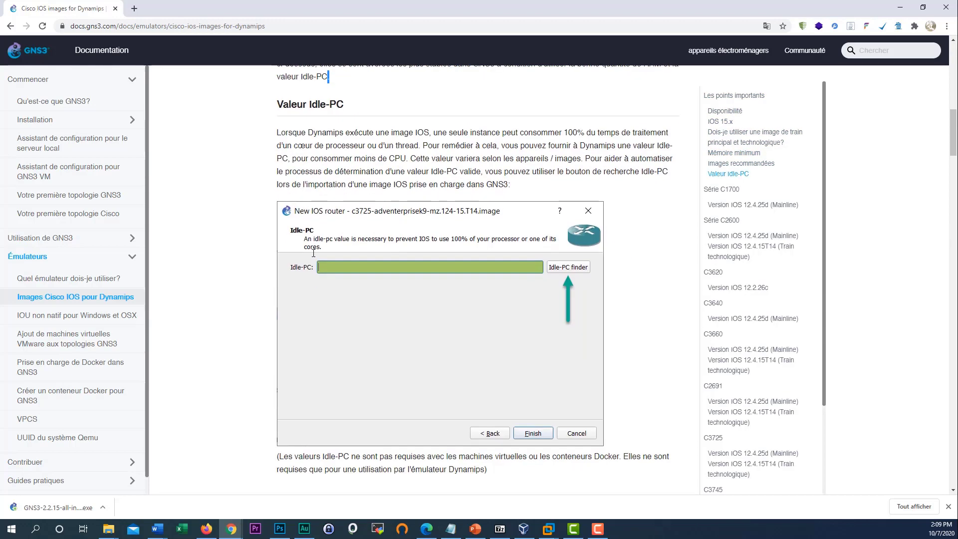
pyautogui.scroll(6, 399, 289)
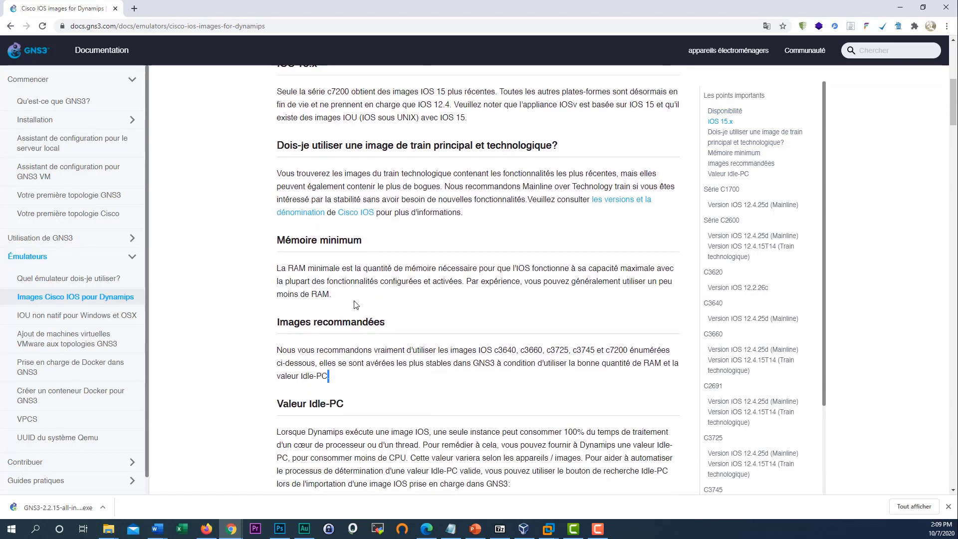
pyautogui.moveTo(343, 298); pyautogui.dragTo(280, 281)
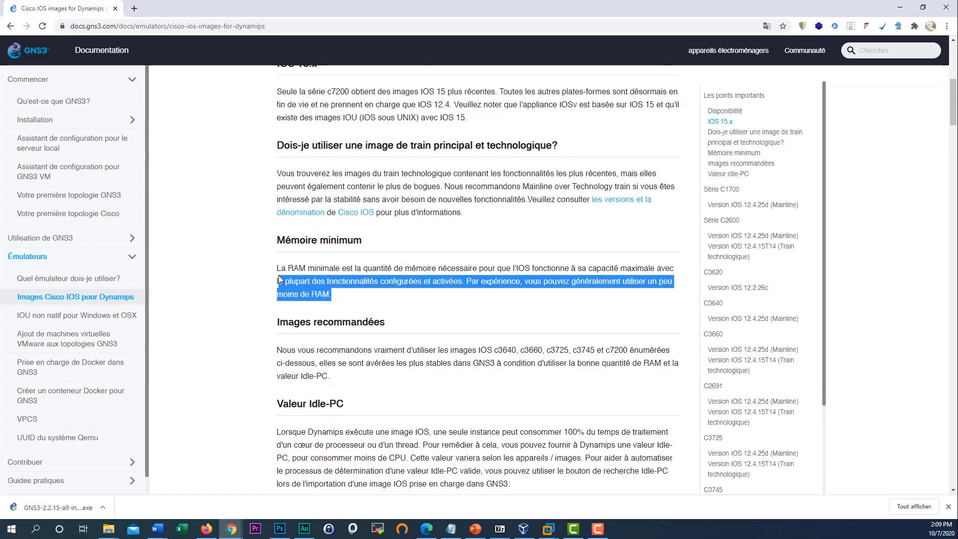
pyautogui.scroll(-3, 321, 299)
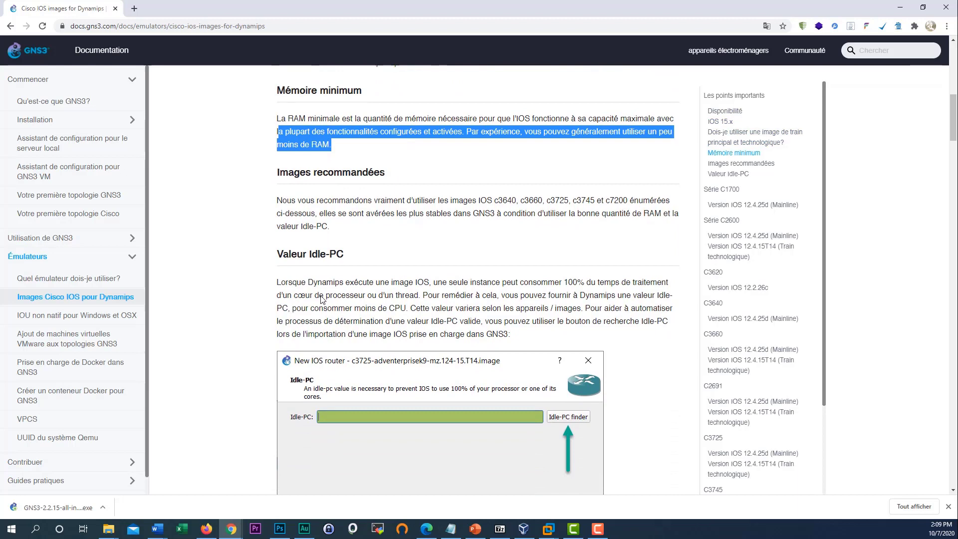
pyautogui.scroll(-1, 344, 370)
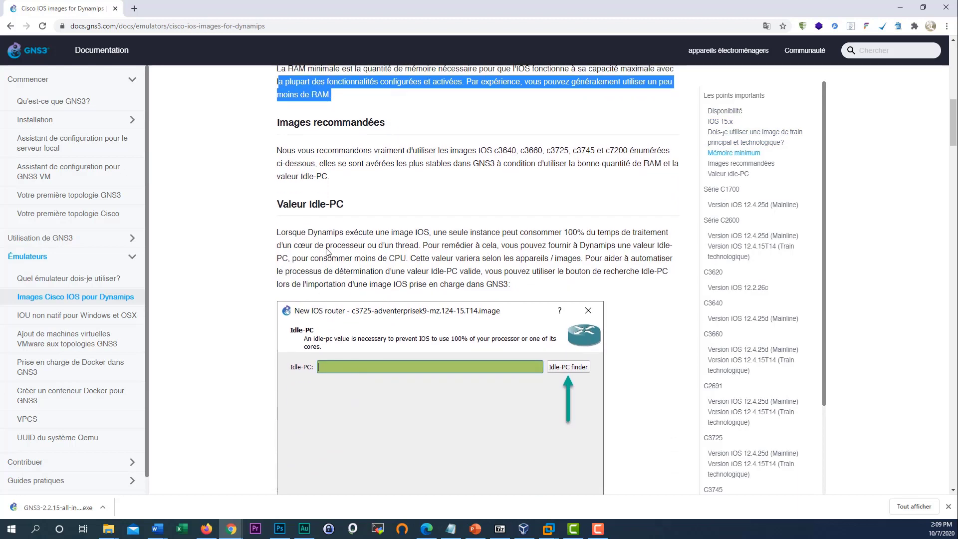
pyautogui.moveTo(319, 246); pyautogui.dragTo(390, 271)
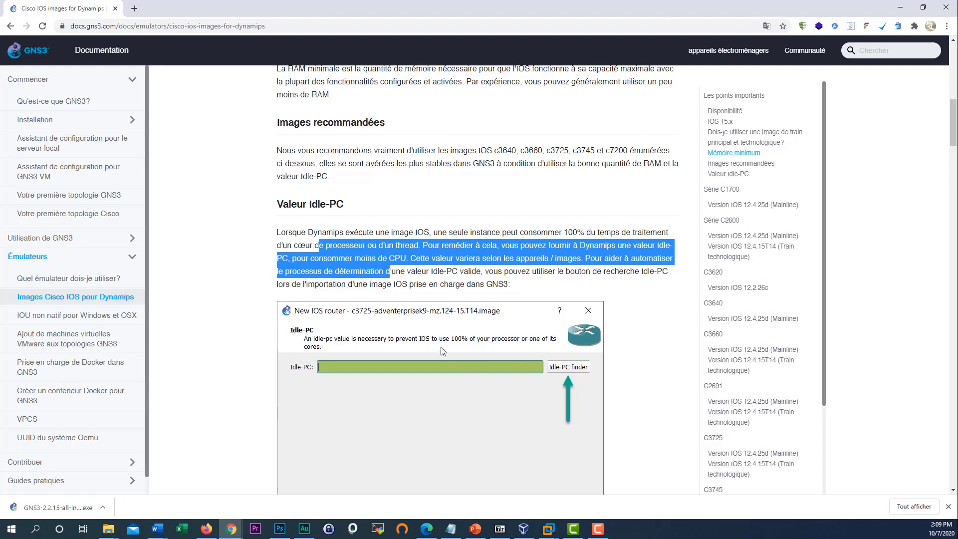
pyautogui.scroll(-2, 441, 355)
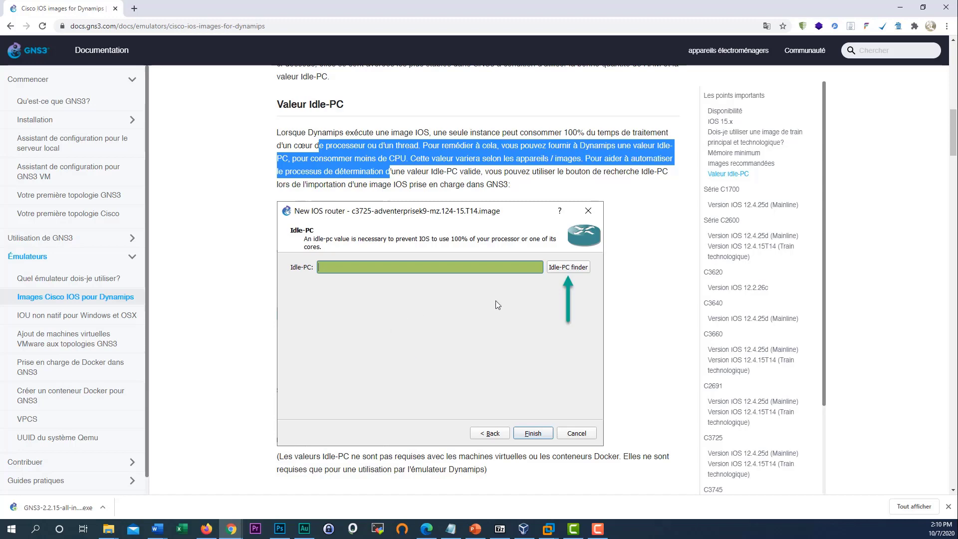
pyautogui.scroll(-1, 499, 321)
pyautogui.scroll(-4, 499, 321)
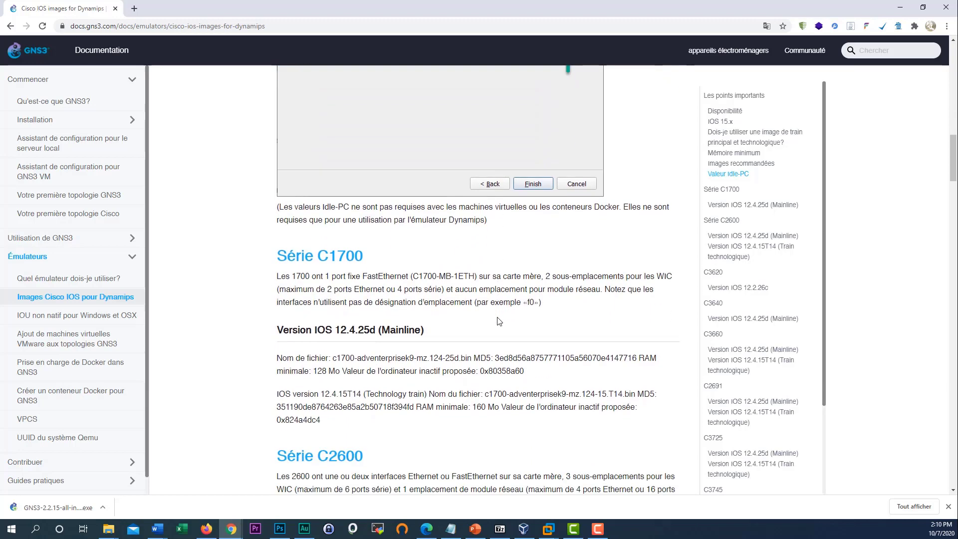
# - Highlight the Série C1700 heading, IOS version 12.4.25d and the C1700 mainline image file name
pyautogui.scroll(-1, 499, 318)
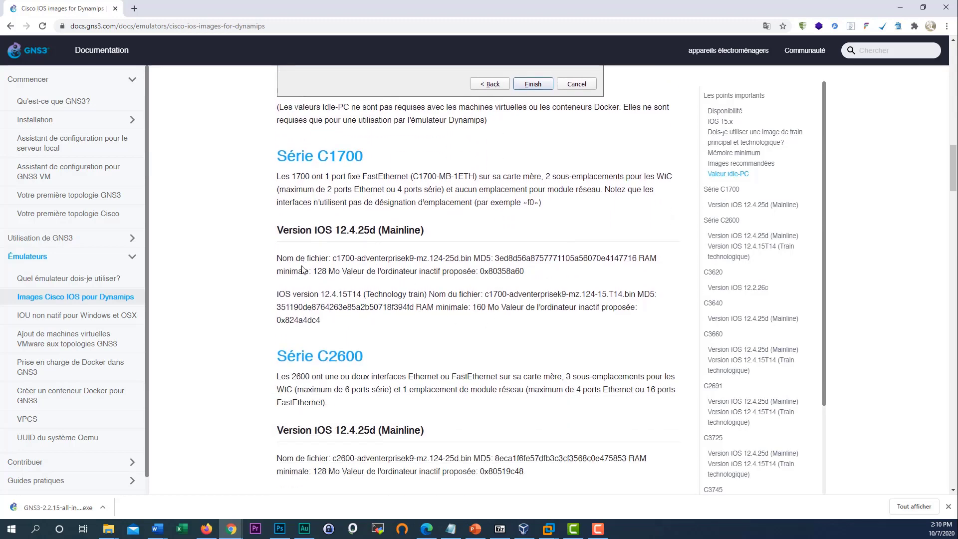
pyautogui.moveTo(277, 156); pyautogui.dragTo(363, 169)
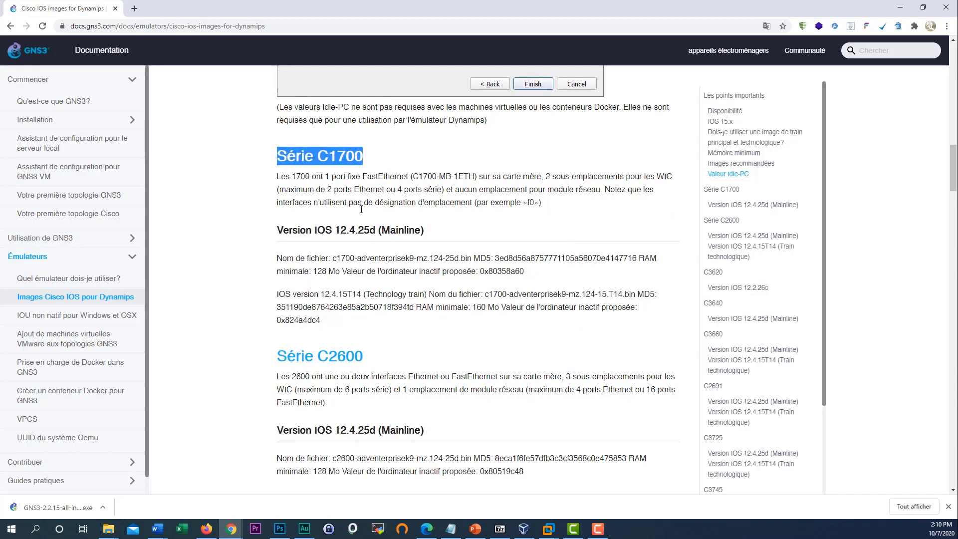
pyautogui.scroll(-1, 343, 269)
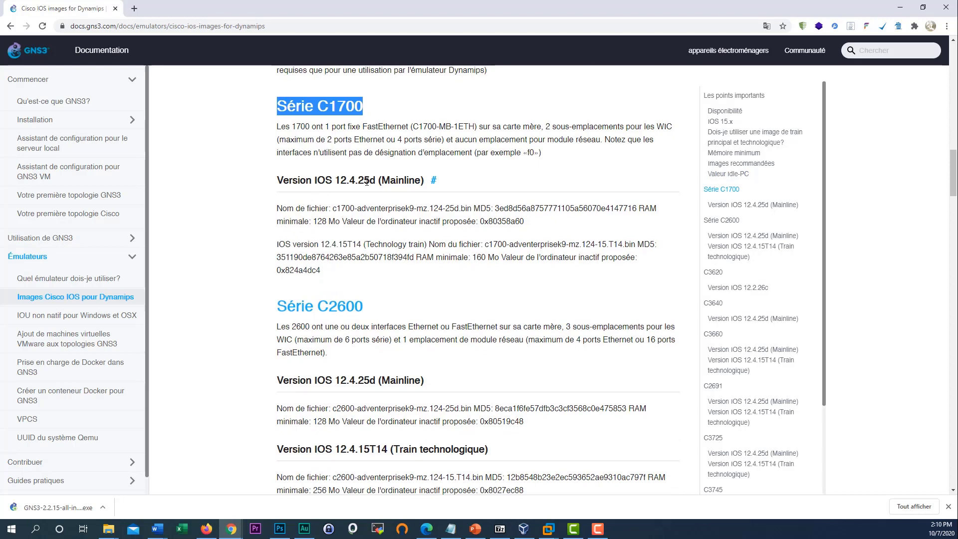
pyautogui.moveTo(374, 182); pyautogui.dragTo(318, 182)
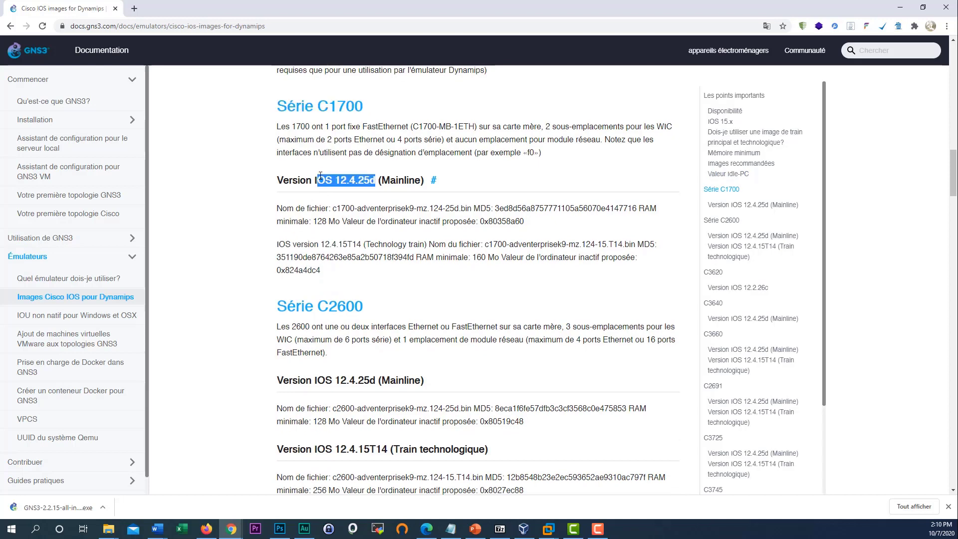
pyautogui.moveTo(472, 208); pyautogui.dragTo(336, 206)
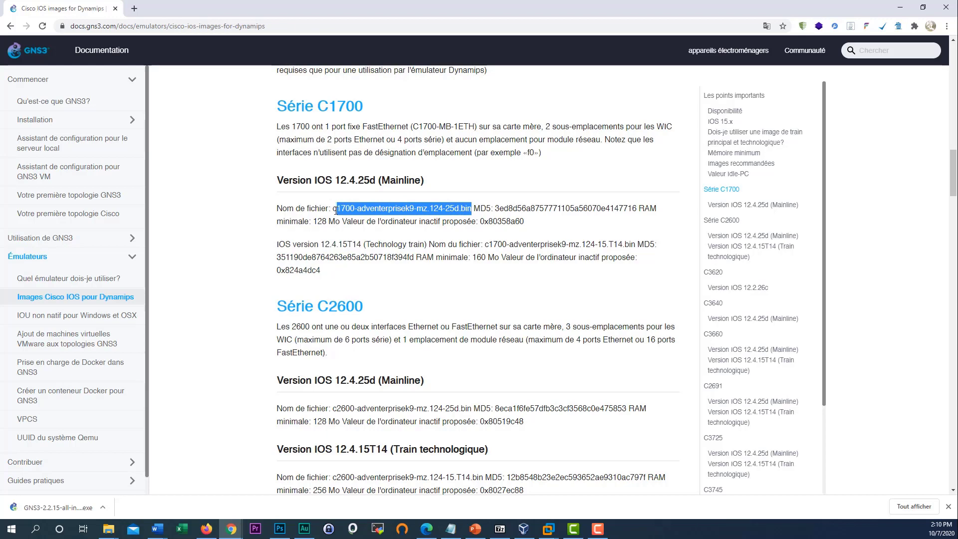
pyautogui.scroll(2, 324, 199)
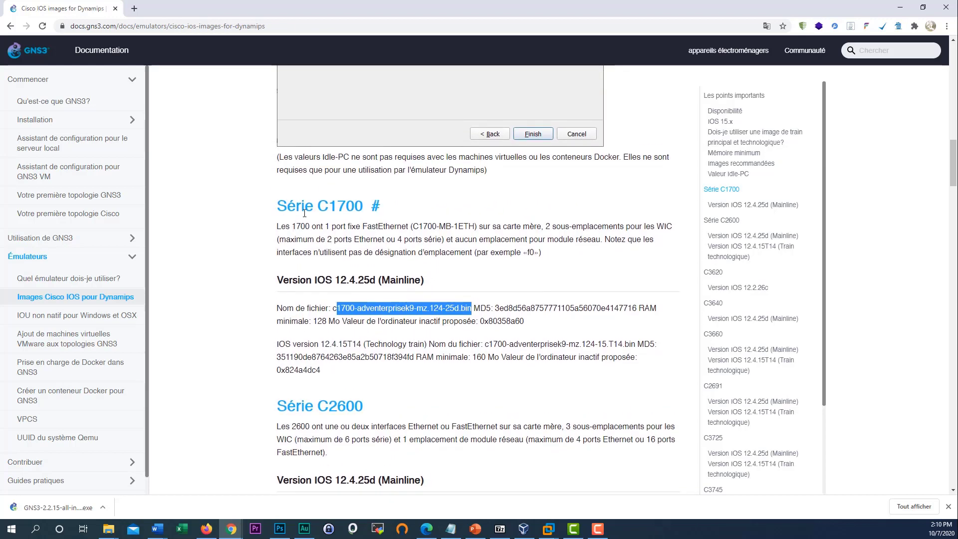
pyautogui.doubleClick(348, 309)
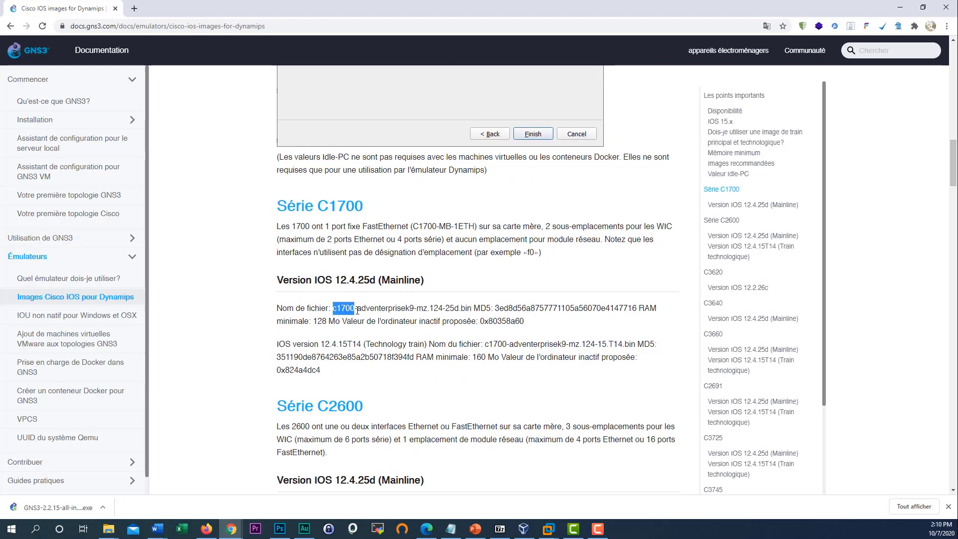
pyautogui.doubleClick(465, 310)
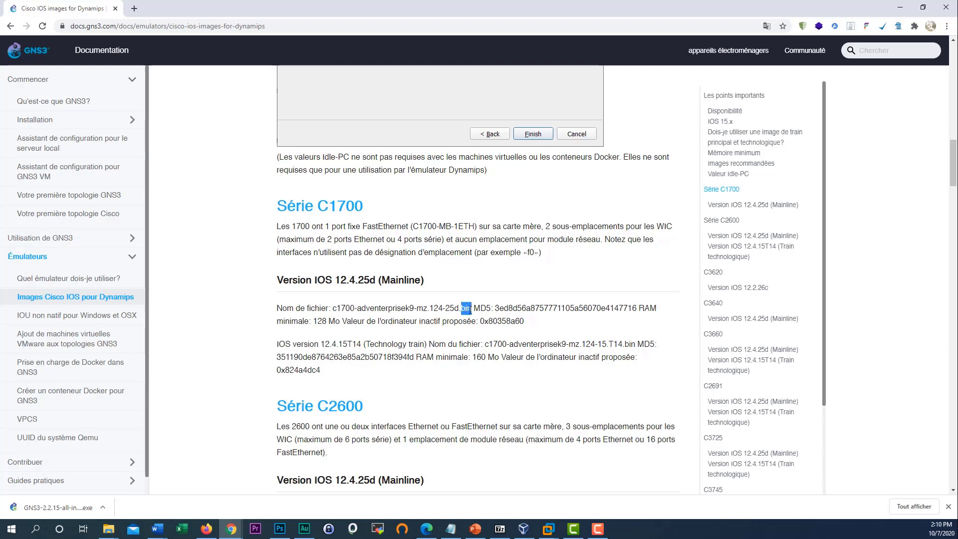
# - Highlight the C2600 mainline image and the C3620 image c3620-a3jk8s-mz.122-26c.bin
pyautogui.scroll(-1, 405, 306)
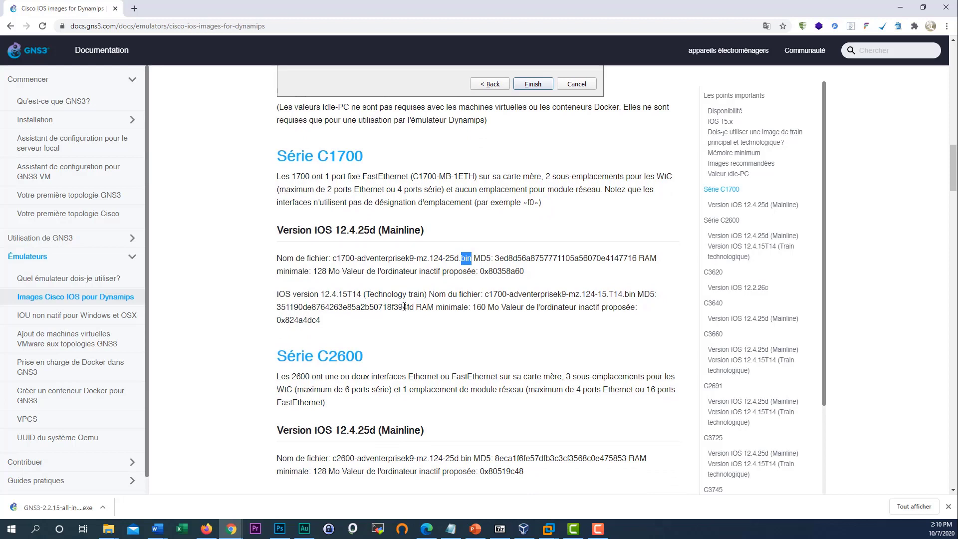
pyautogui.scroll(-1, 398, 313)
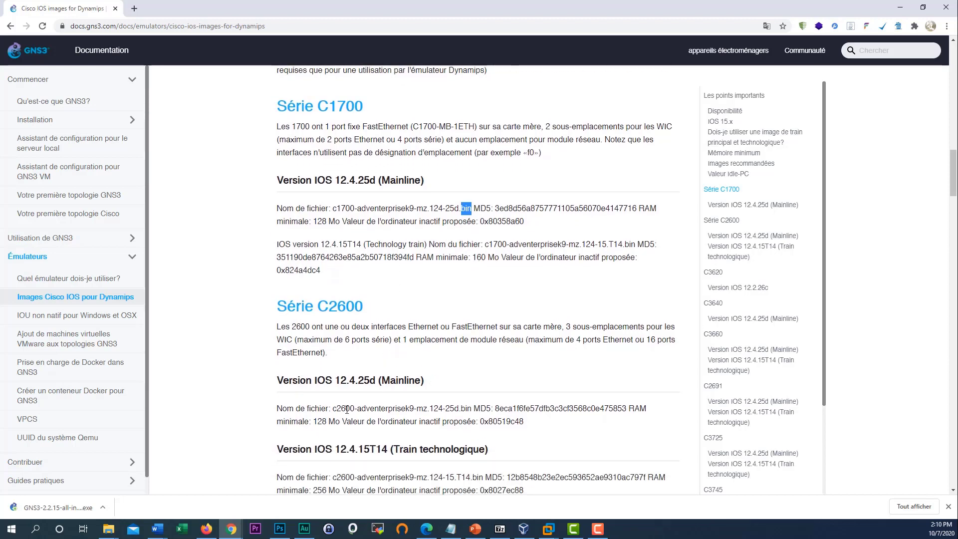
pyautogui.moveTo(333, 408); pyautogui.dragTo(461, 408)
pyautogui.scroll(-1, 415, 395)
pyautogui.scroll(-5, 415, 394)
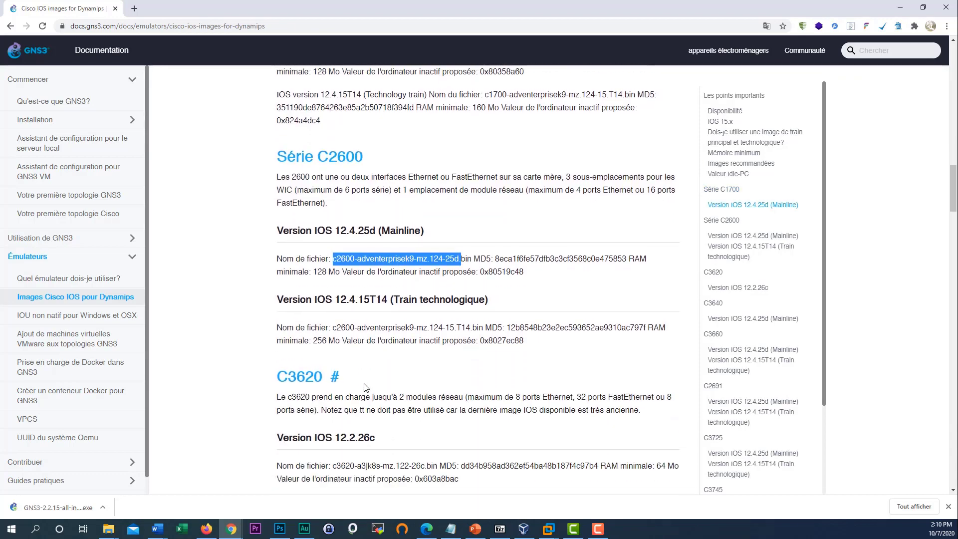
pyautogui.moveTo(330, 316); pyautogui.dragTo(428, 320)
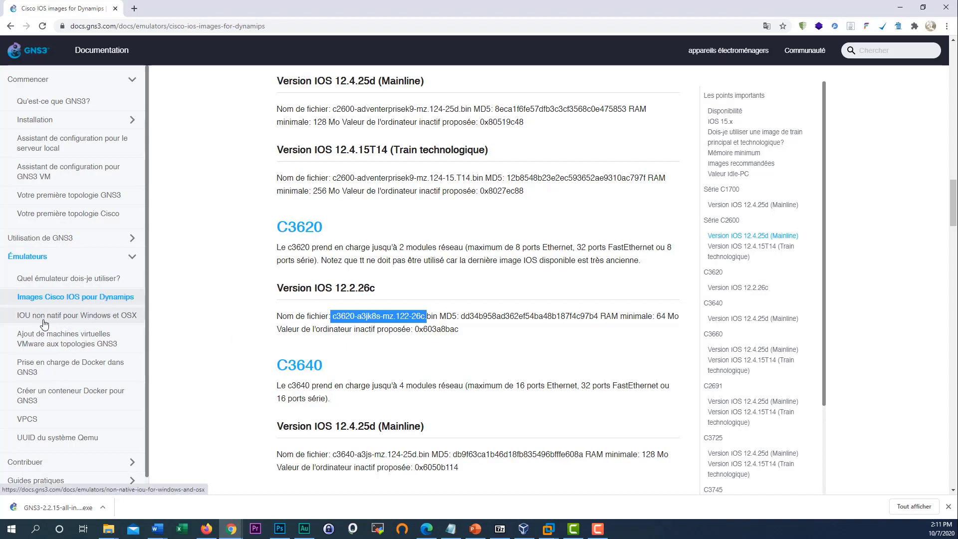
# - Open 'IOU non natif pour Windows et OSX' and mark the introduction explaining IOU, IOL and x86-64
pyautogui.click(85, 323)
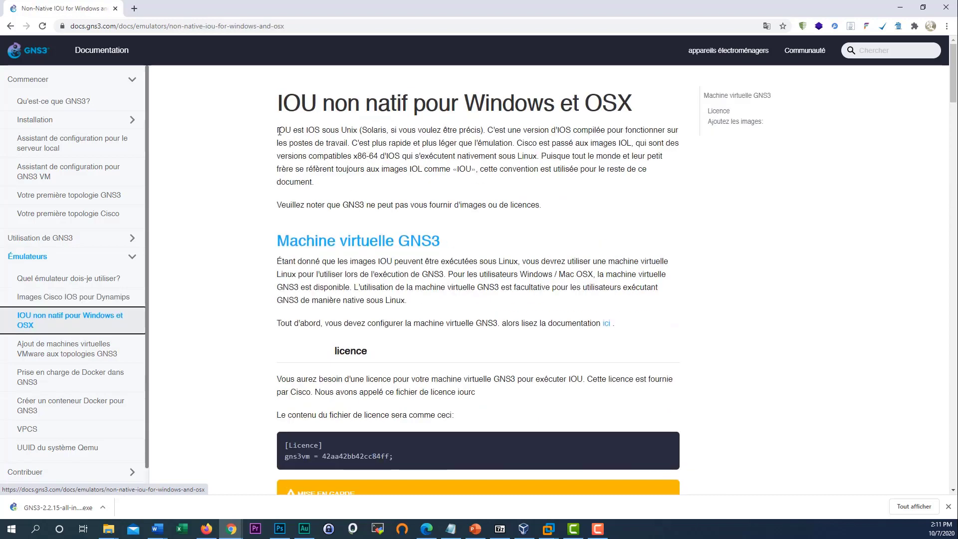
pyautogui.moveTo(279, 130); pyautogui.dragTo(337, 141)
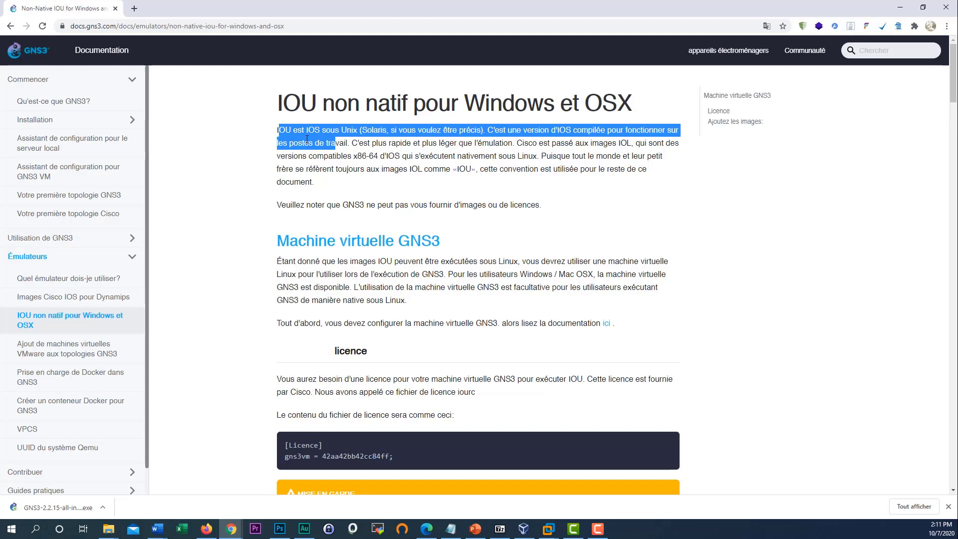
pyautogui.doubleClick(282, 133)
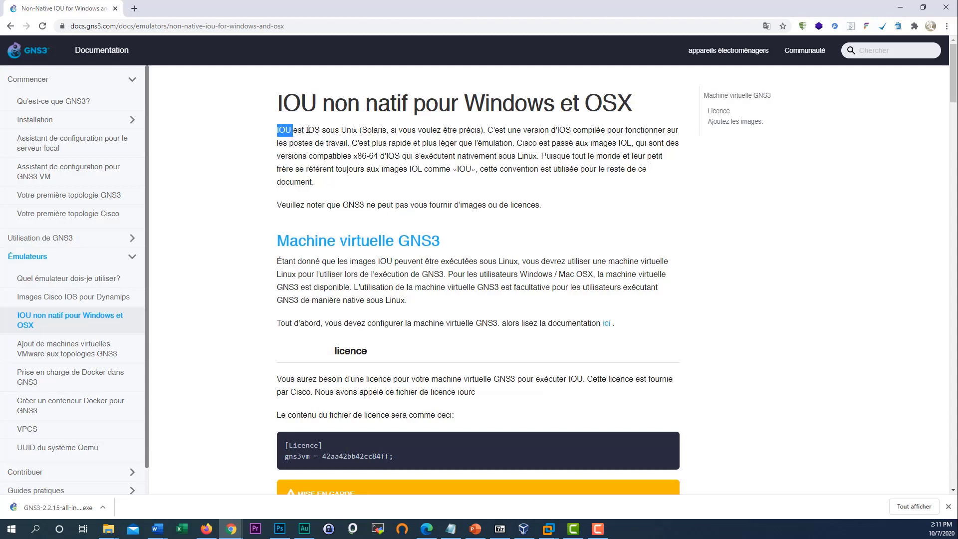
pyautogui.moveTo(306, 131); pyautogui.dragTo(317, 131)
pyautogui.click(348, 132)
pyautogui.moveTo(560, 130); pyautogui.dragTo(573, 130)
pyautogui.moveTo(422, 145); pyautogui.dragTo(487, 144)
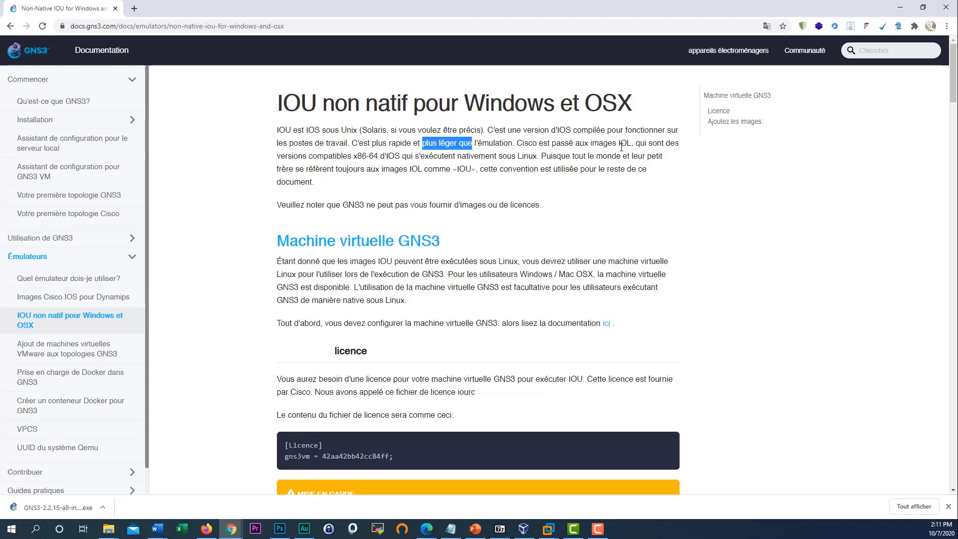
pyautogui.moveTo(621, 144); pyautogui.dragTo(635, 147)
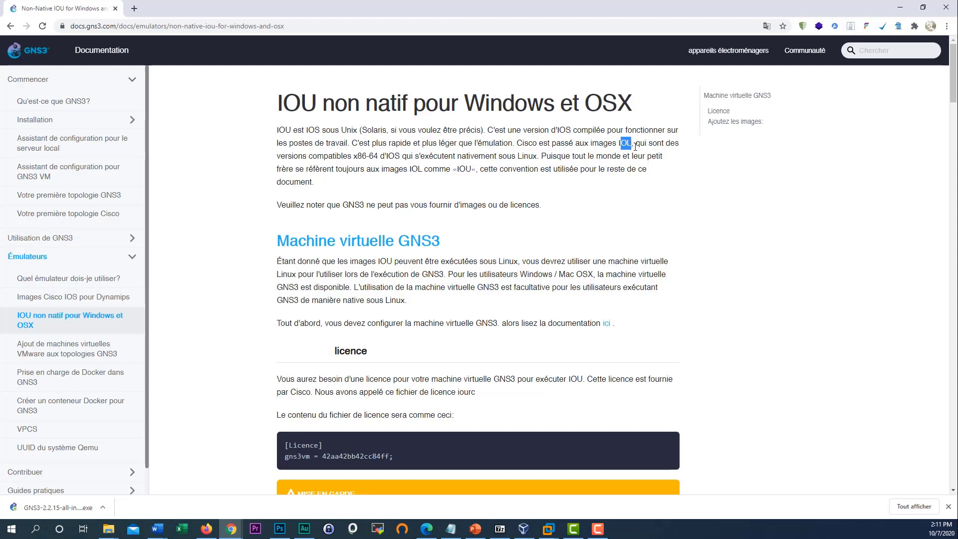
pyautogui.doubleClick(362, 157)
pyautogui.doubleClick(373, 157)
pyautogui.moveTo(279, 131); pyautogui.dragTo(348, 168)
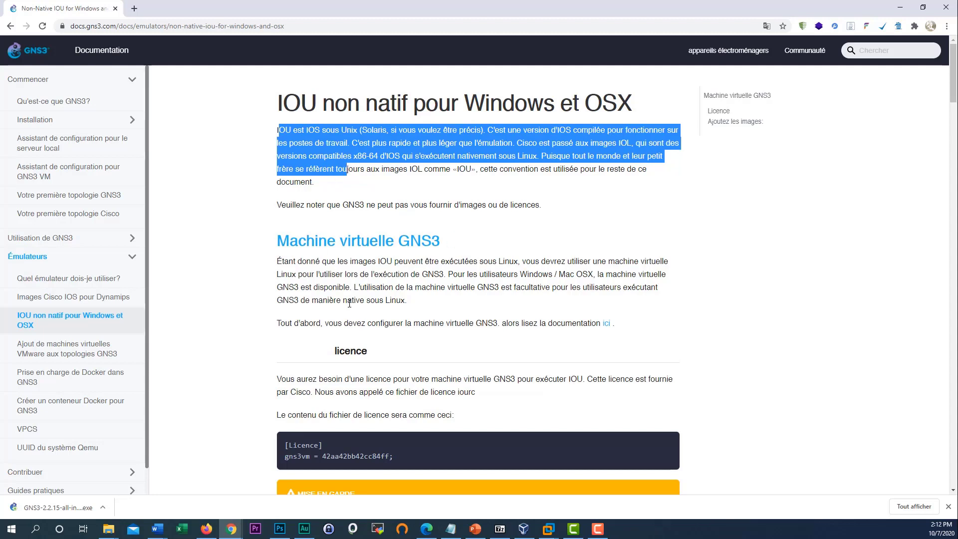
# - Select the licence heading and the sample iourc licence file contents
pyautogui.scroll(-1, 326, 226)
pyautogui.scroll(1, 349, 296)
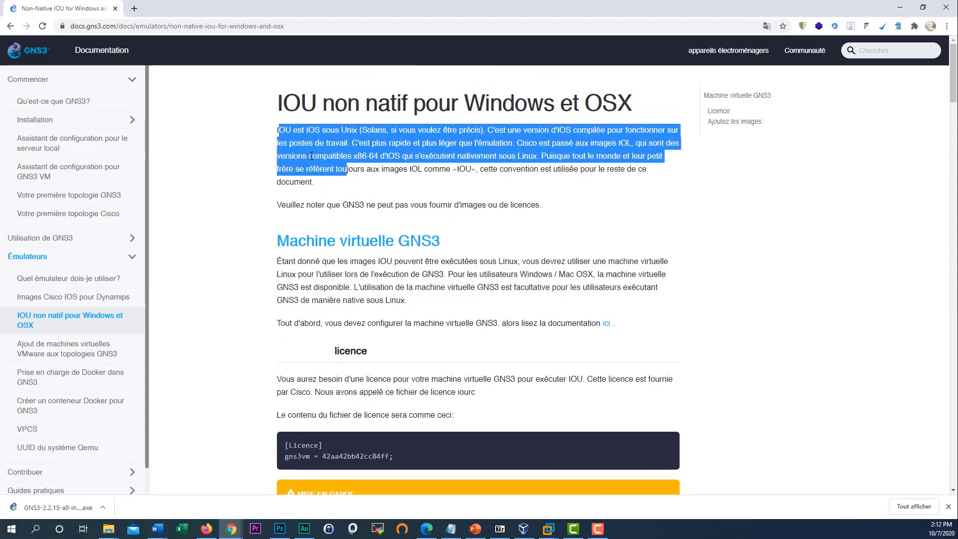
pyautogui.moveTo(314, 104); pyautogui.dragTo(282, 105)
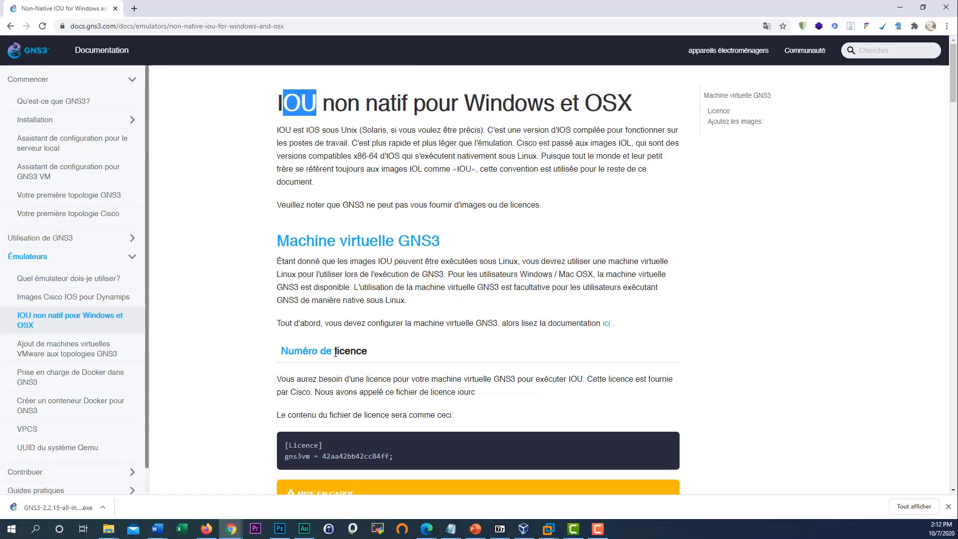
pyautogui.moveTo(331, 351); pyautogui.dragTo(286, 344)
pyautogui.scroll(-2, 387, 381)
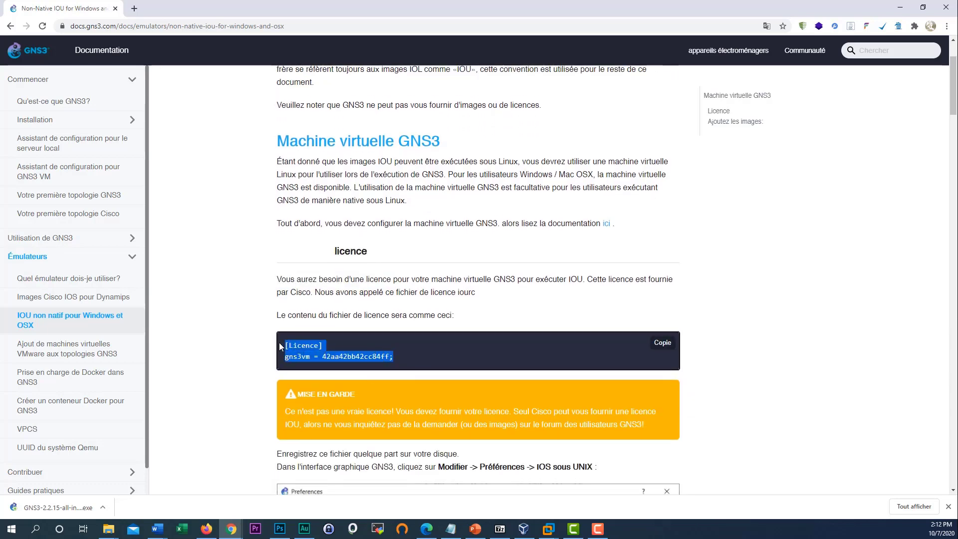
pyautogui.scroll(-2, 289, 345)
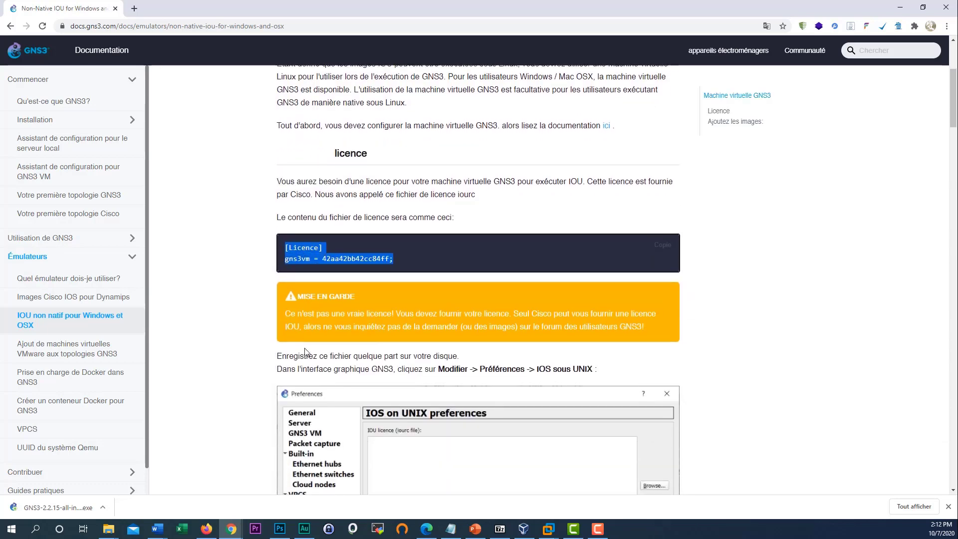
pyautogui.moveTo(290, 246); pyautogui.dragTo(410, 271)
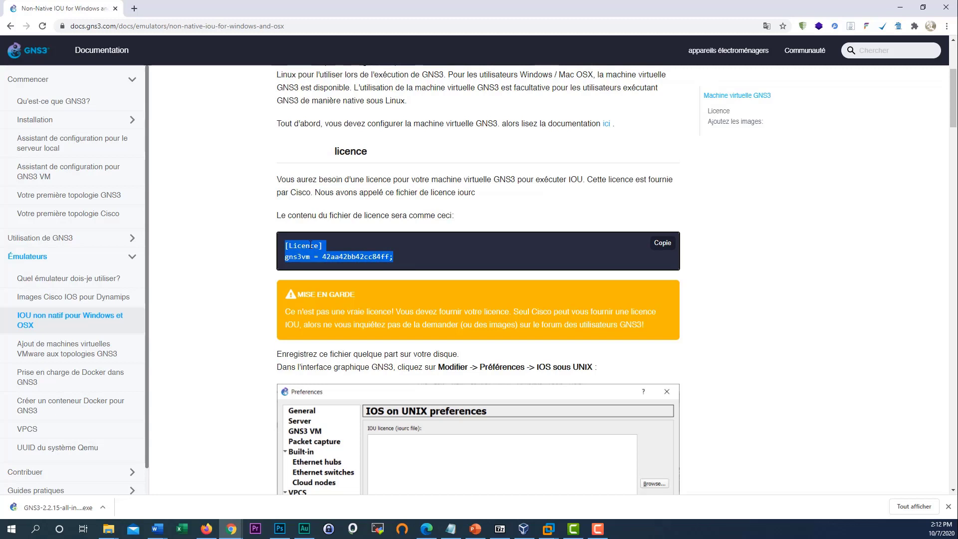
pyautogui.scroll(-2, 369, 260)
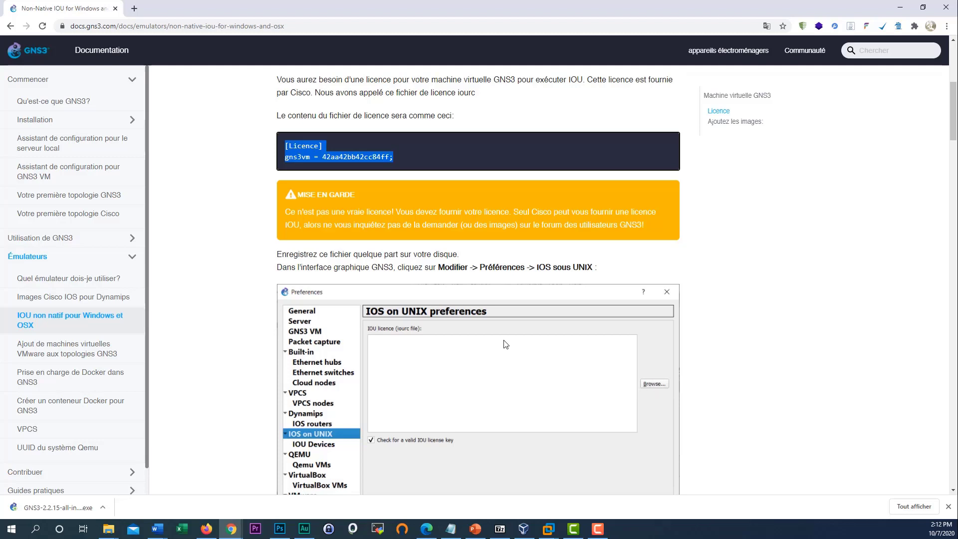
pyautogui.click(256, 223)
pyautogui.scroll(3, 277, 274)
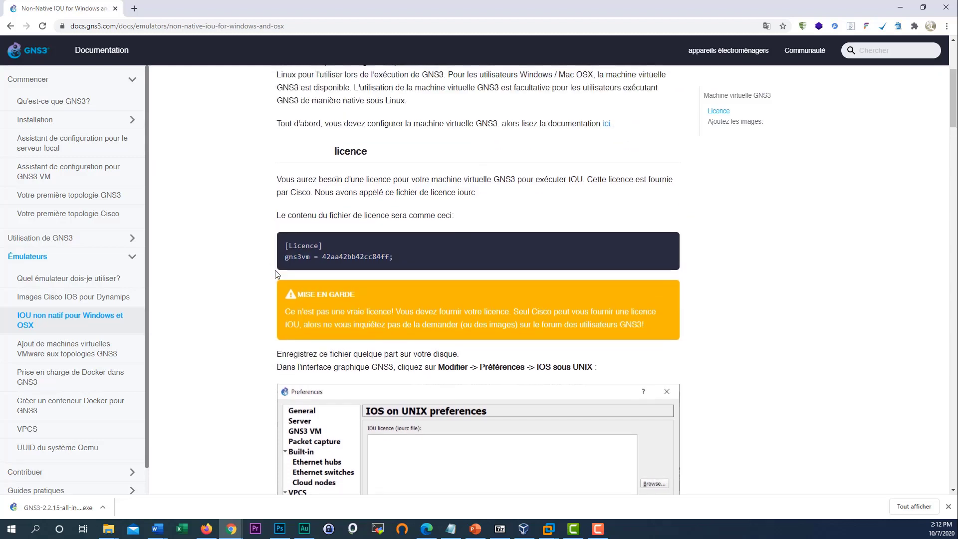
pyautogui.scroll(3, 303, 215)
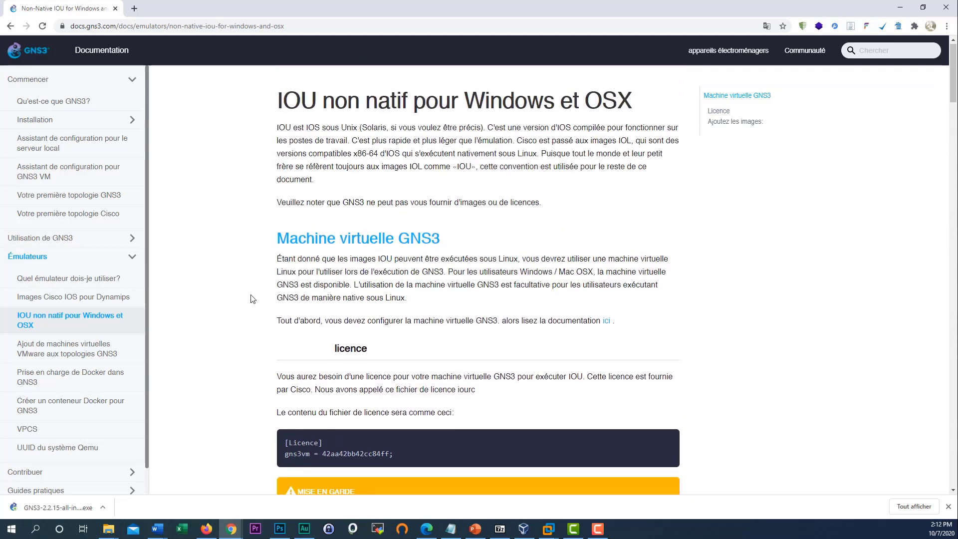
pyautogui.scroll(-1, 230, 302)
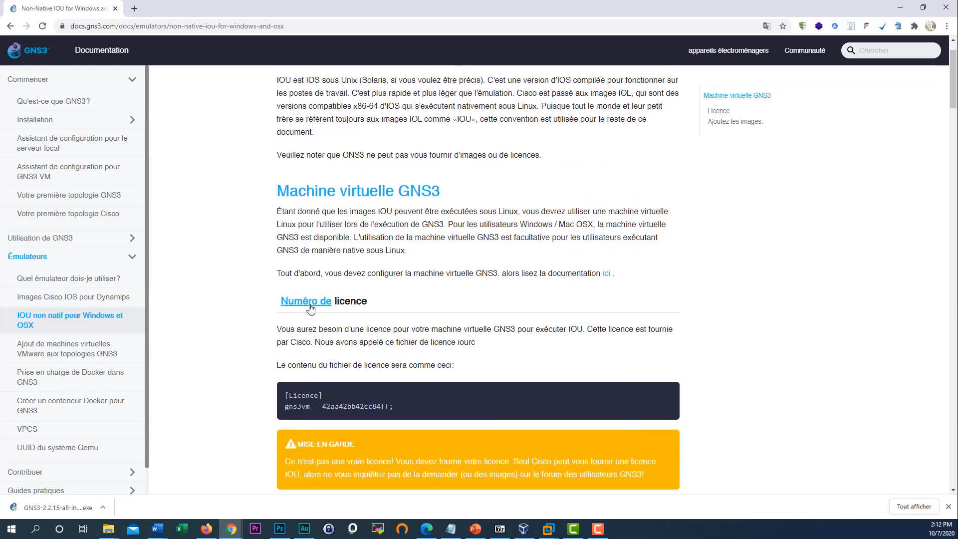
# - Read through the page on adding VMware VMs to GNS3
pyautogui.click(70, 351)
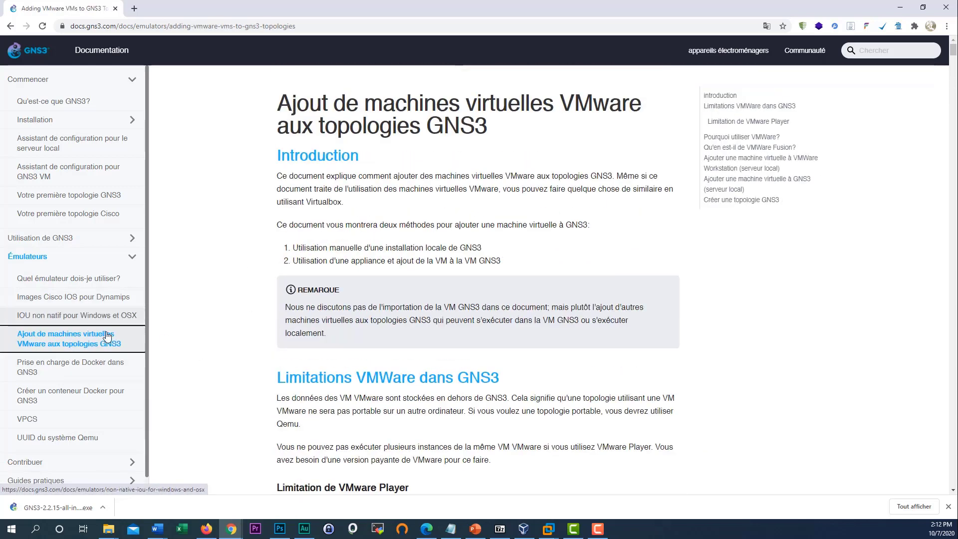
pyautogui.scroll(-2, 437, 323)
pyautogui.scroll(-2, 438, 323)
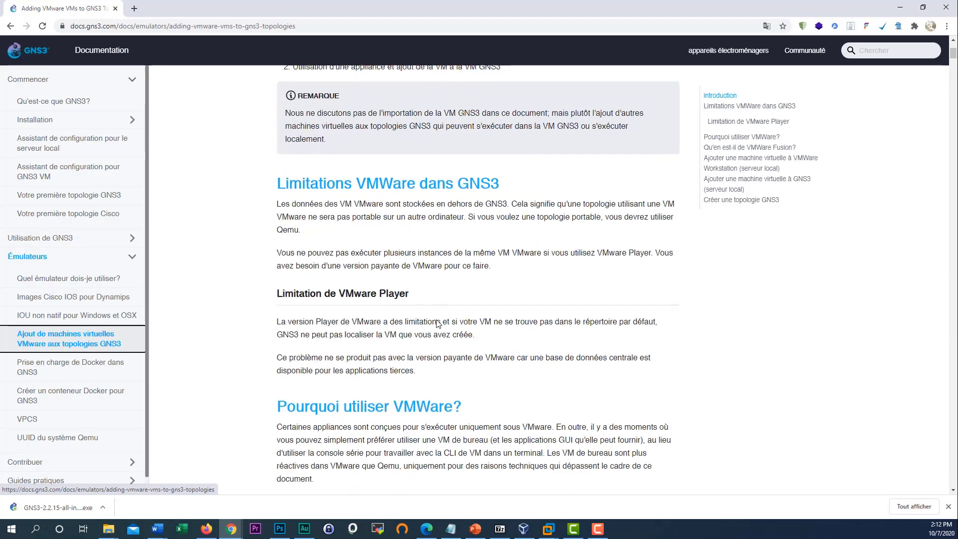
pyautogui.moveTo(346, 289); pyautogui.dragTo(409, 292)
pyautogui.scroll(-5, 411, 294)
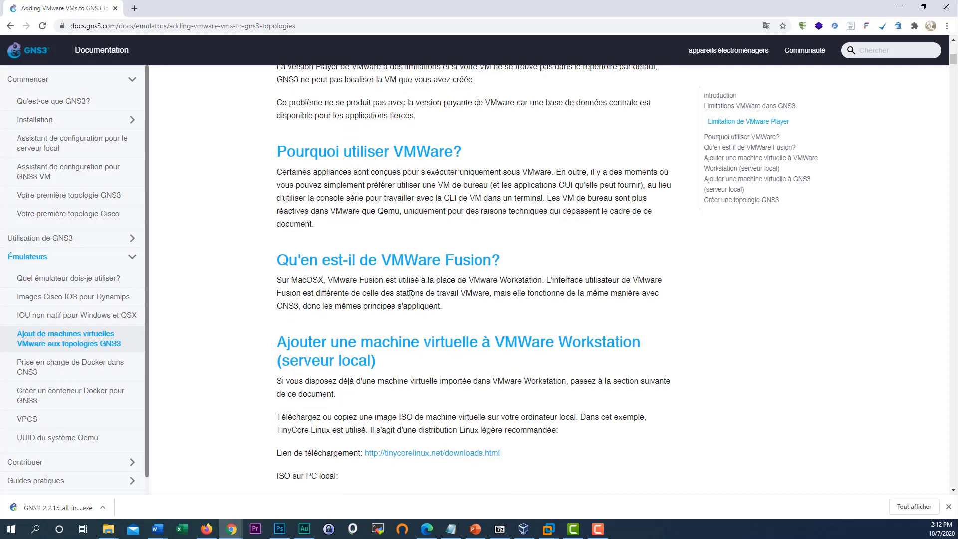
pyautogui.scroll(3, 410, 295)
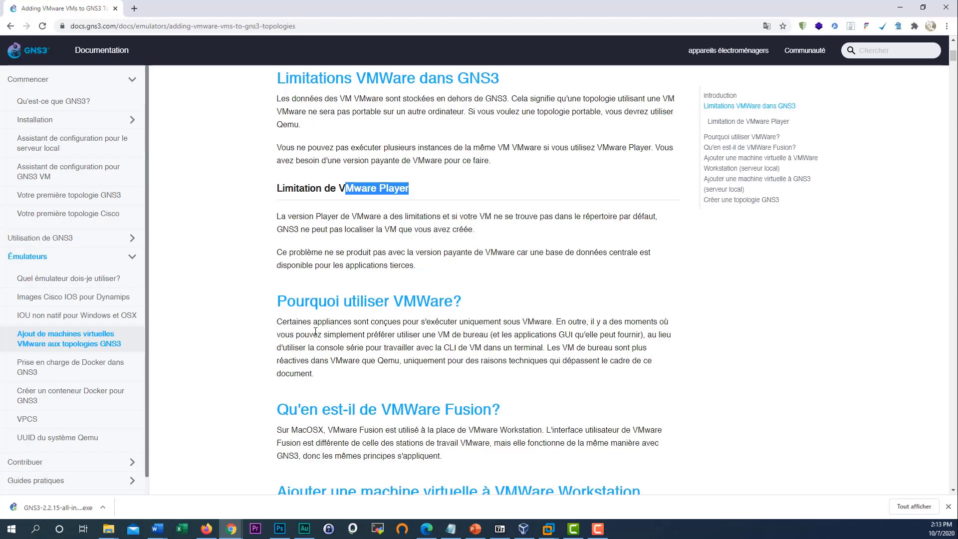
pyautogui.scroll(-2, 349, 336)
pyautogui.scroll(8, 350, 336)
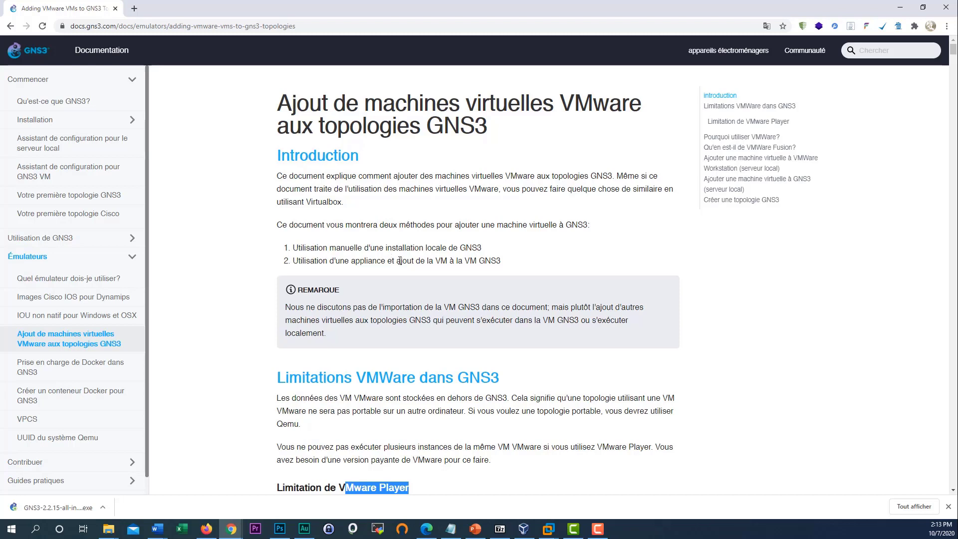
pyautogui.scroll(-1, 432, 278)
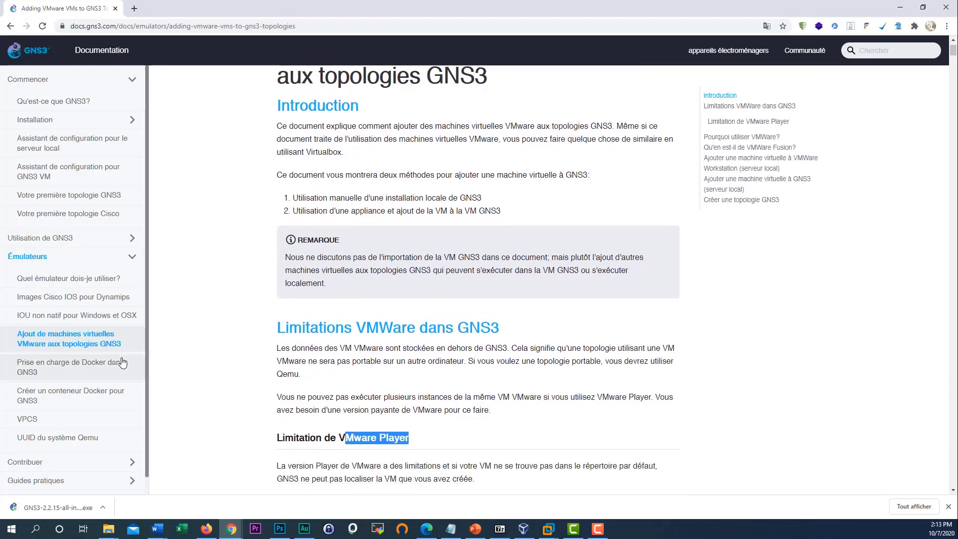
pyautogui.scroll(1, 102, 347)
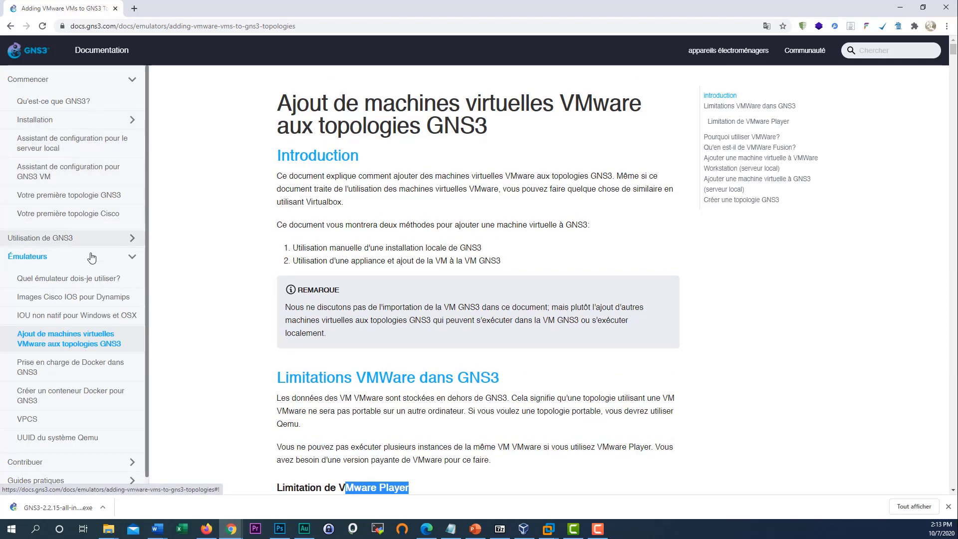
# - Collapse the Émulateurs section and open 'Votre première topologie GNS3' under Commencer
pyautogui.click(128, 265)
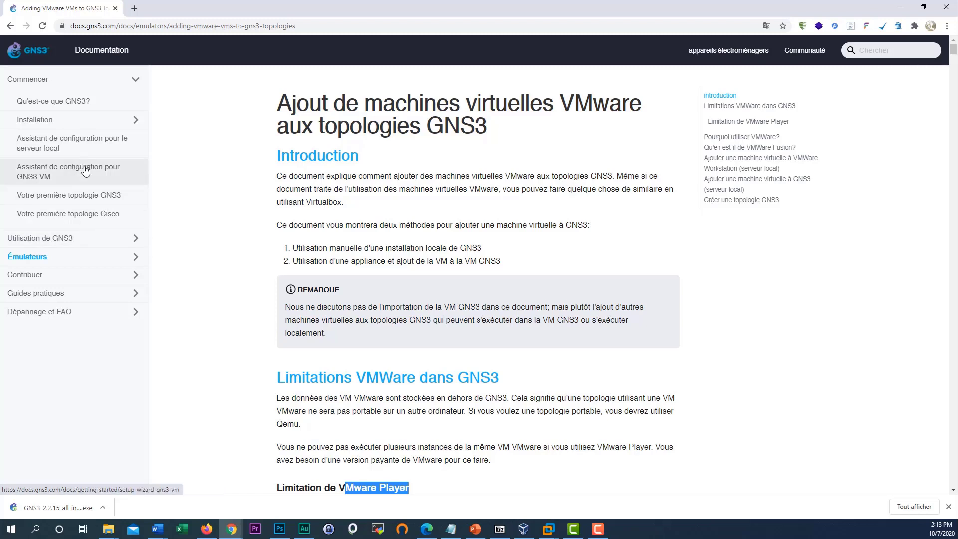
pyautogui.click(119, 124)
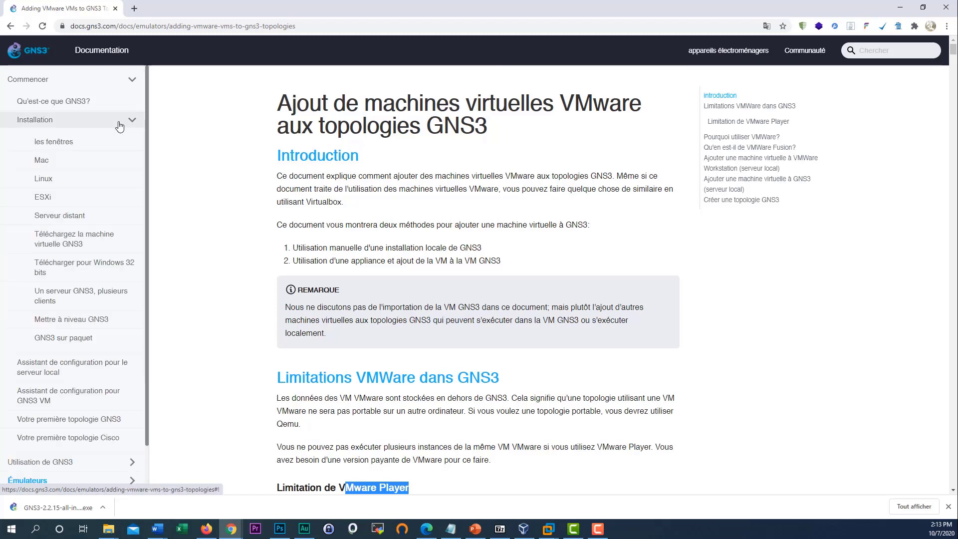
pyautogui.click(120, 124)
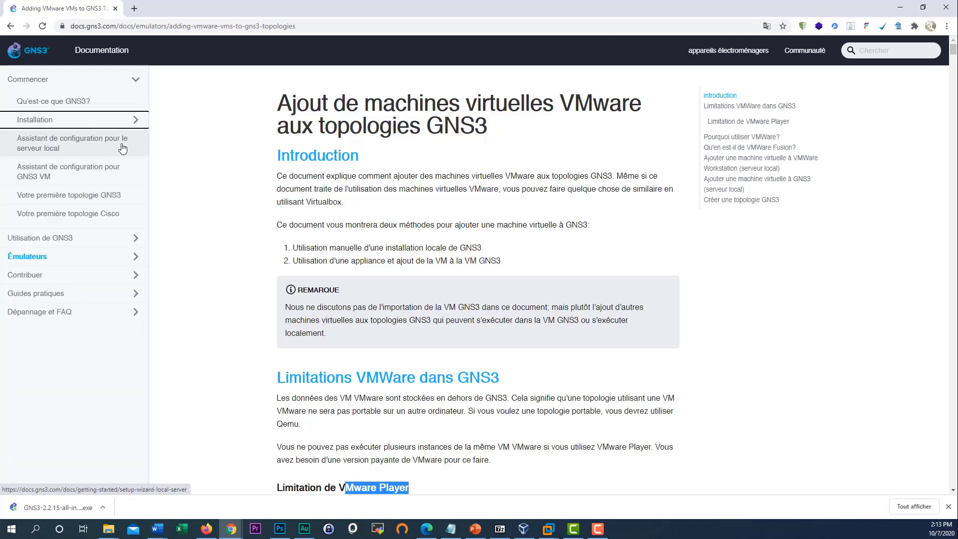
pyautogui.click(122, 200)
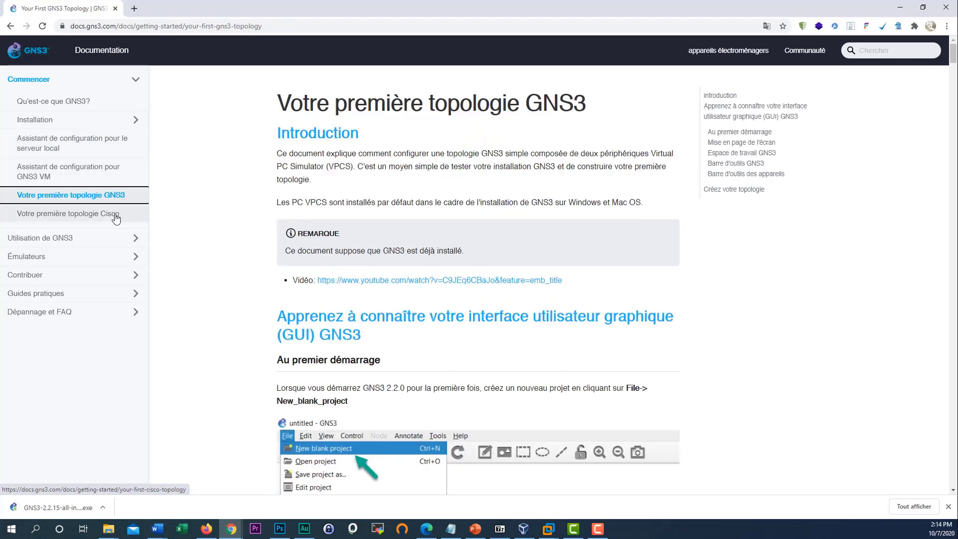
# - Expand Utilisation de GNS3 > Débutants and open 'Importer l'appliance GNS3'
pyautogui.click(107, 239)
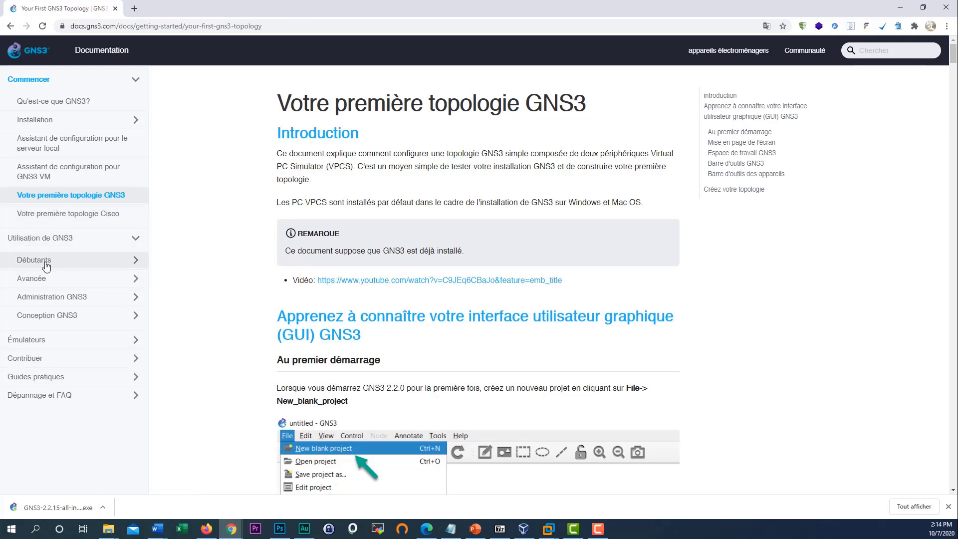
pyautogui.click(91, 271)
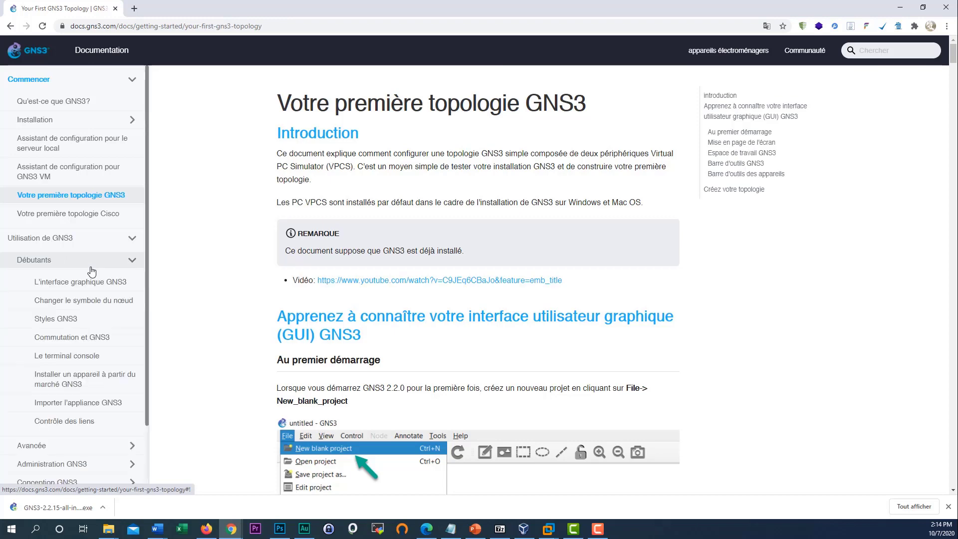
pyautogui.scroll(-1, 95, 290)
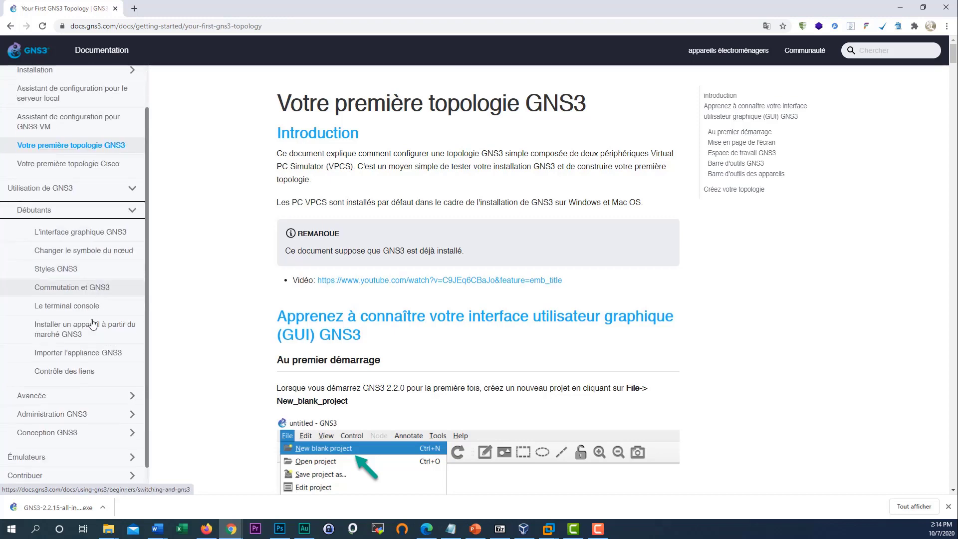
pyautogui.click(91, 359)
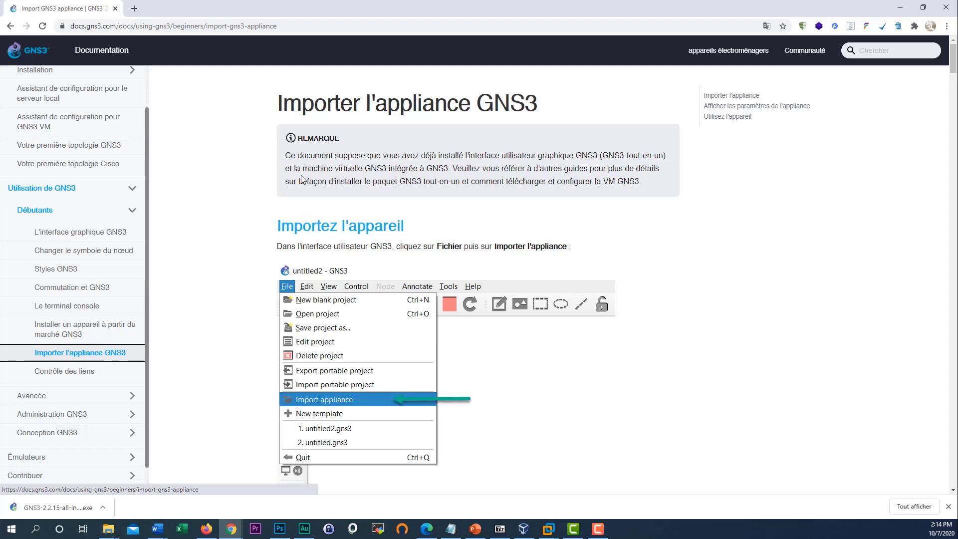
# - Scroll the appliance import article down to 'Afficher les paramètres de l'appliance'
pyautogui.scroll(-2, 311, 265)
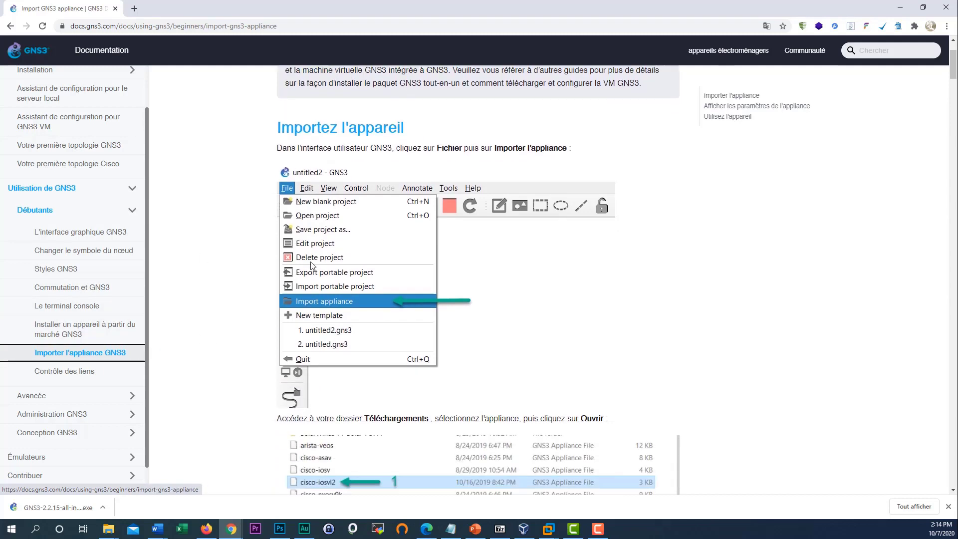
pyautogui.scroll(-1, 346, 306)
pyautogui.scroll(-1, 349, 305)
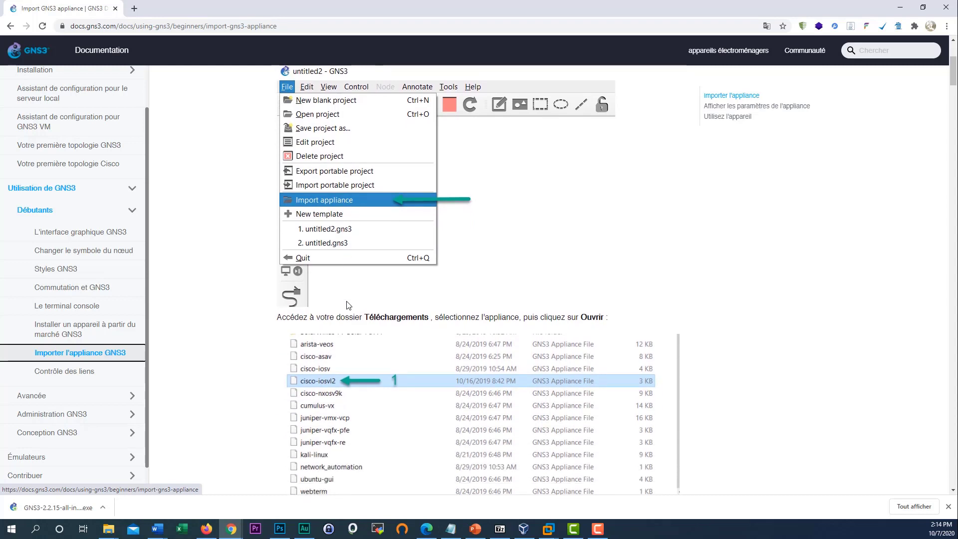
pyautogui.scroll(-2, 350, 276)
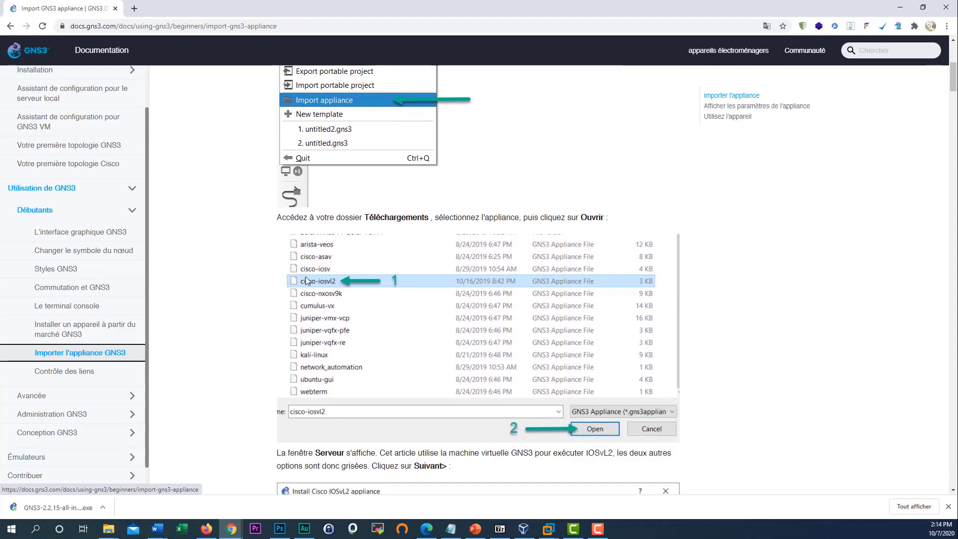
pyautogui.scroll(-1, 321, 258)
pyautogui.scroll(1, 340, 260)
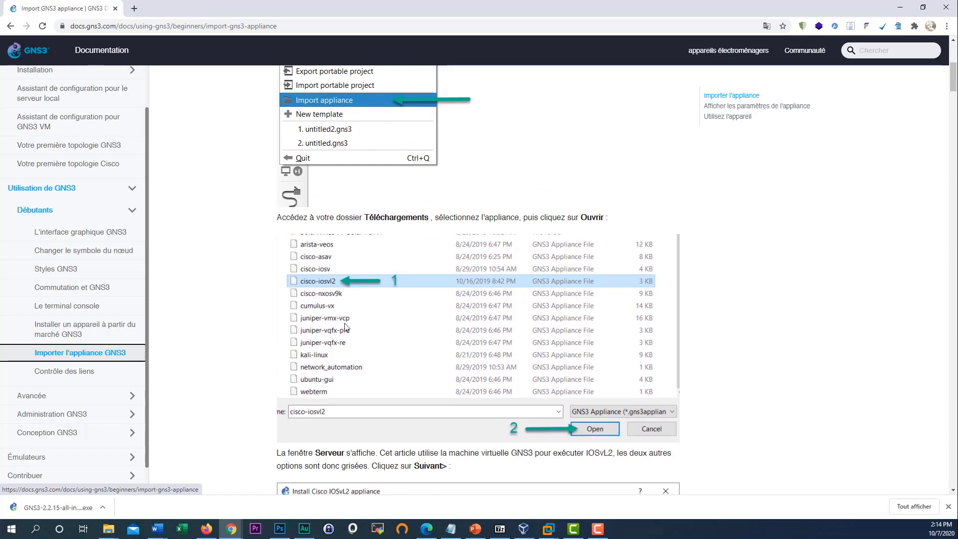
pyautogui.scroll(-4, 467, 396)
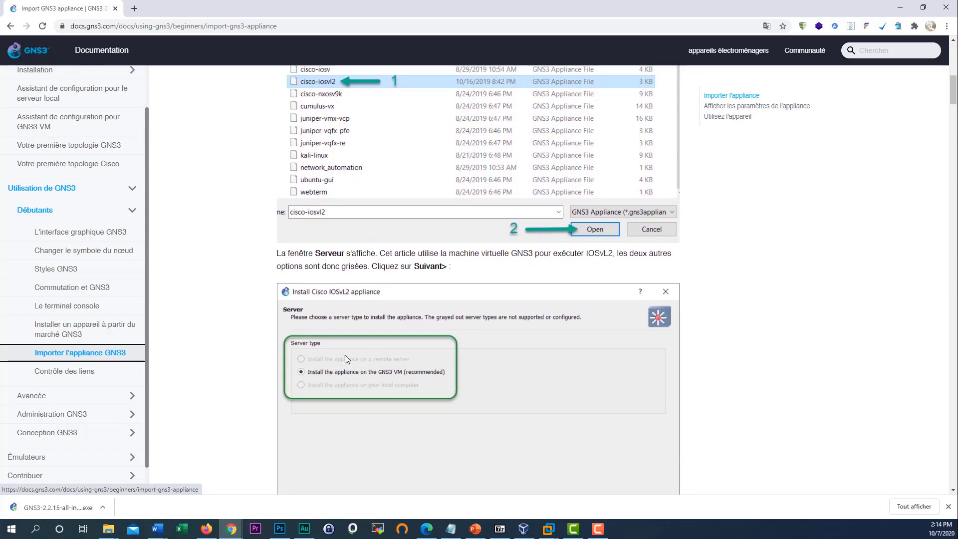
pyautogui.scroll(-6, 436, 355)
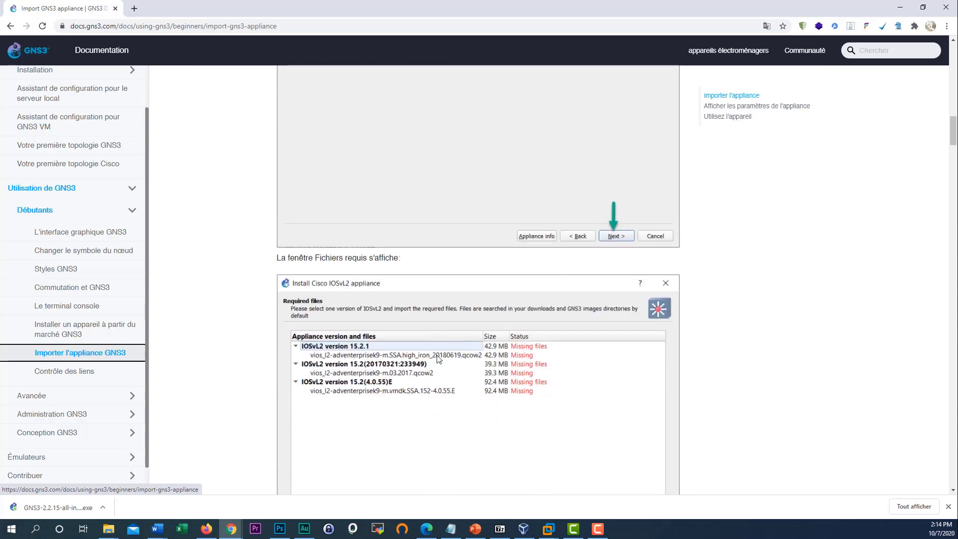
pyautogui.scroll(-2, 436, 355)
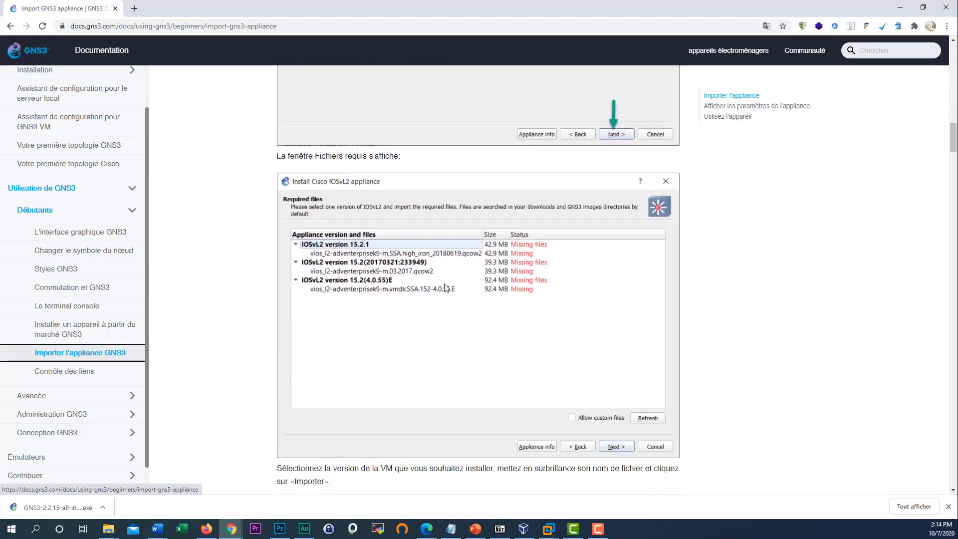
pyautogui.scroll(-11, 445, 288)
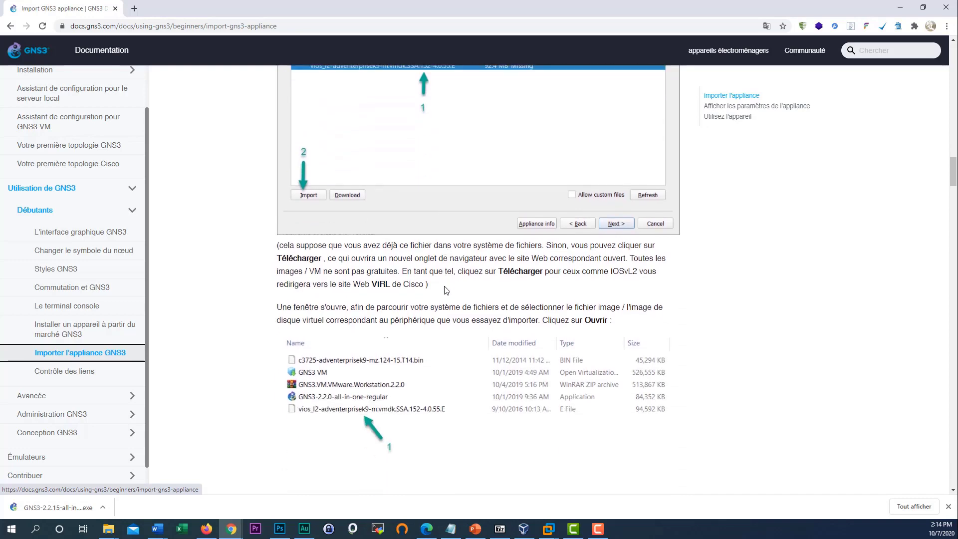
pyautogui.scroll(-9, 445, 289)
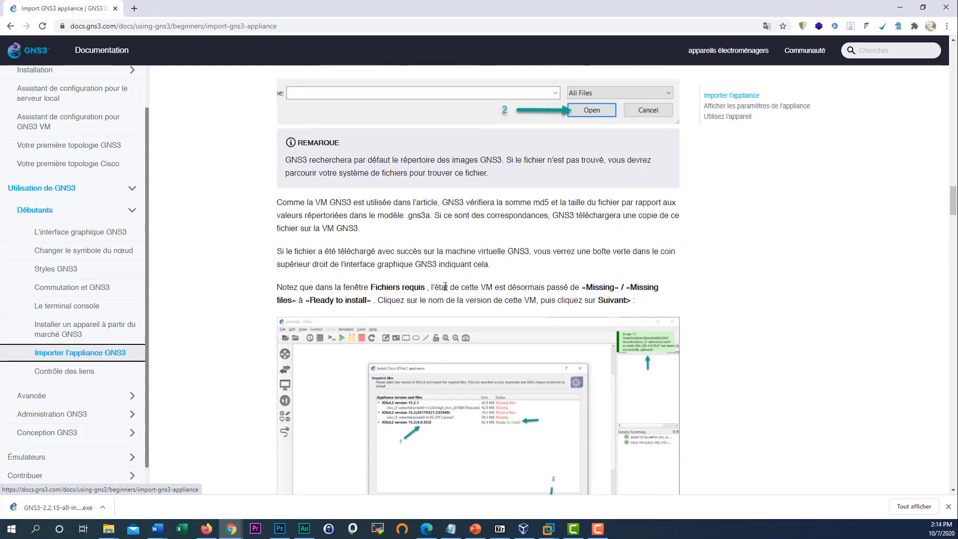
pyautogui.scroll(-14, 446, 288)
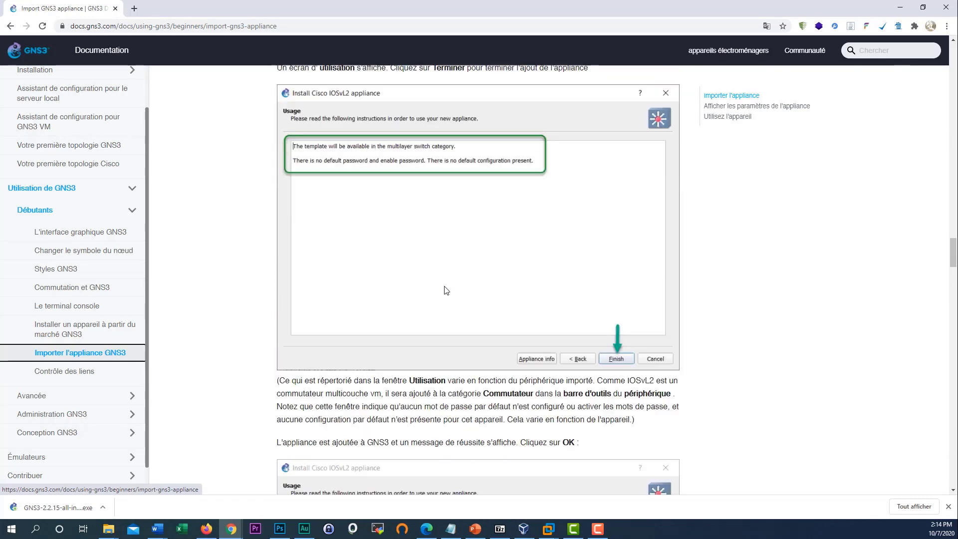
pyautogui.scroll(-6, 442, 296)
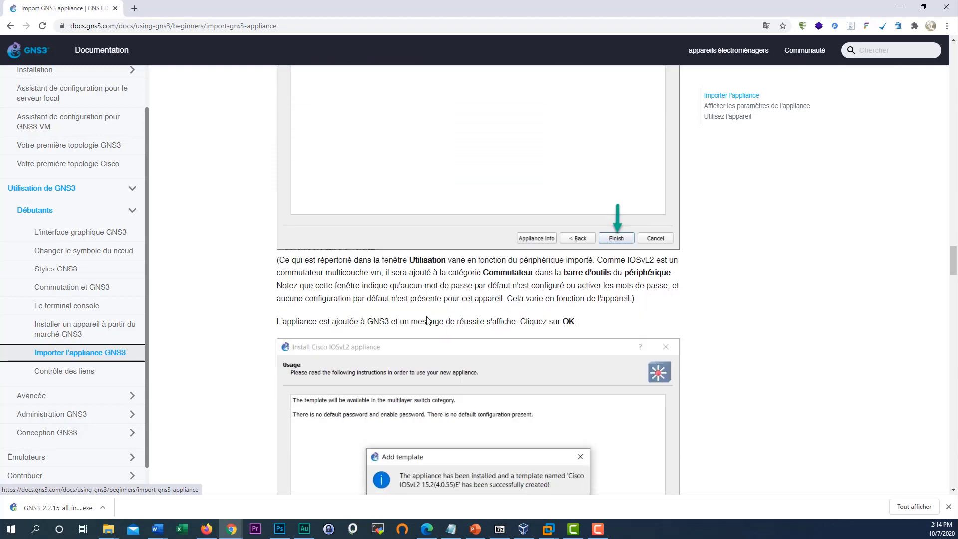
pyautogui.scroll(-1, 261, 300)
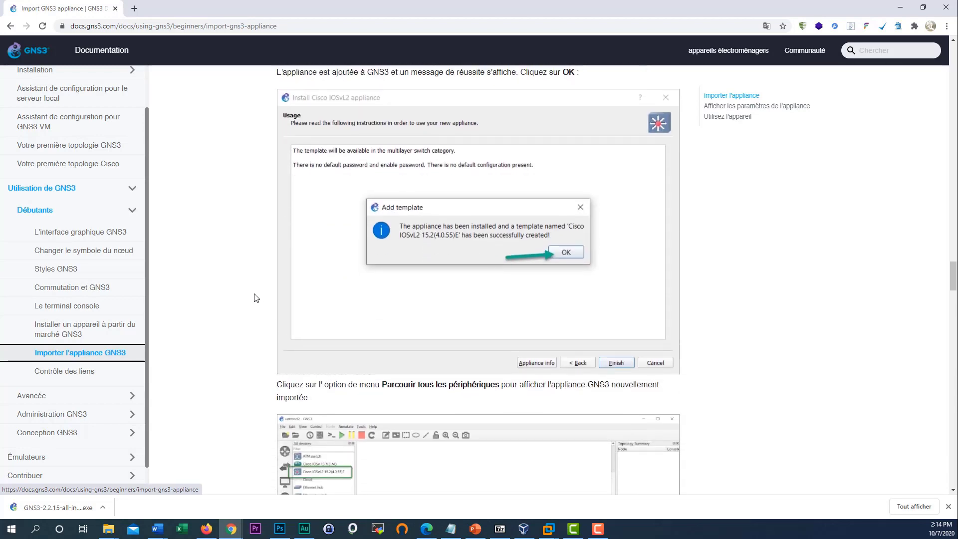
pyautogui.scroll(-2, 256, 298)
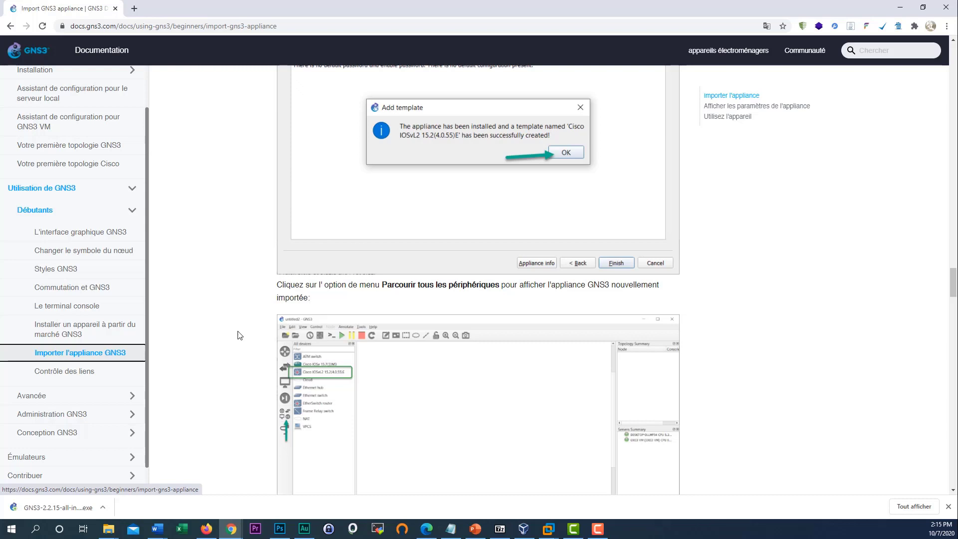
pyautogui.scroll(-7, 238, 335)
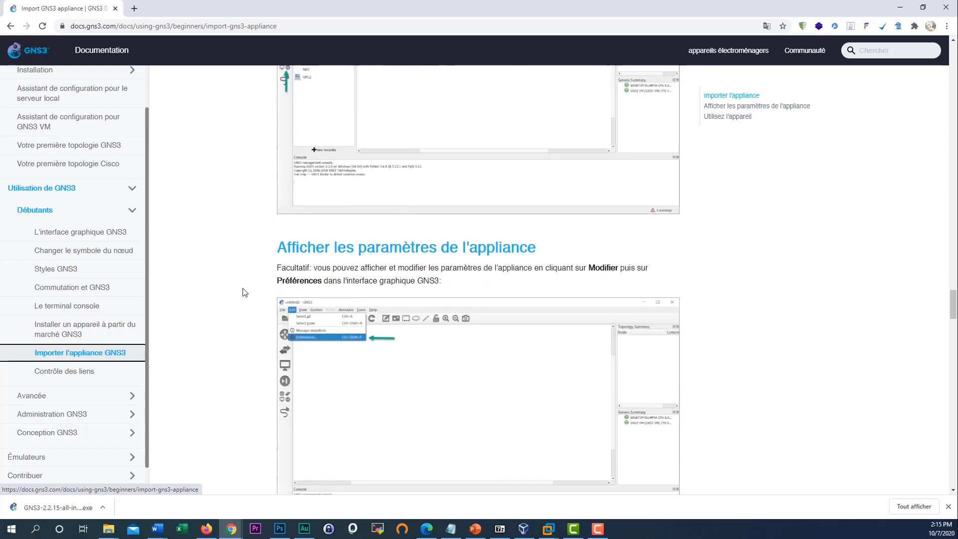
pyautogui.scroll(5, 245, 292)
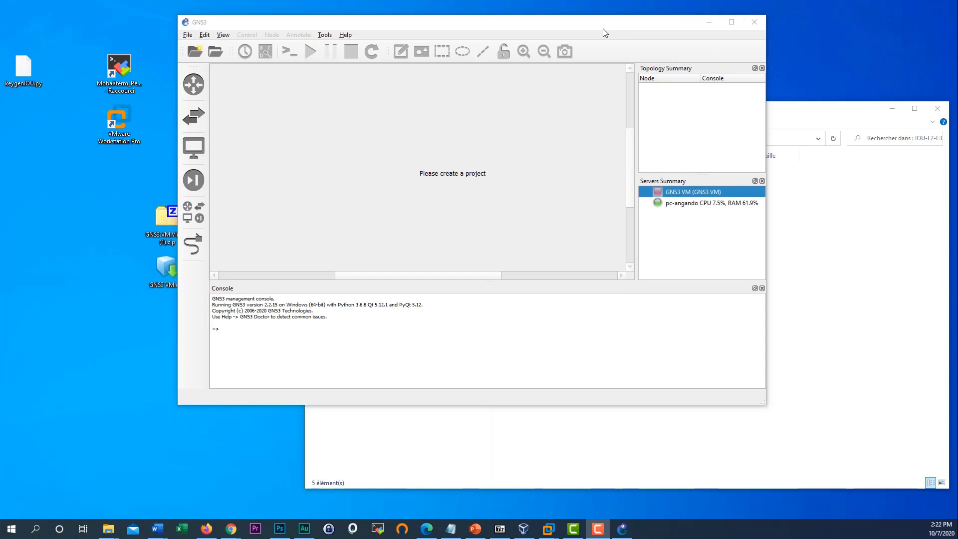
# - Arrange GNS3 and File Explorer side by side and browse the IOU-L2-L3 subfolders
pyautogui.moveTo(579, 33); pyautogui.dragTo(504, 33)
pyautogui.click(747, 316)
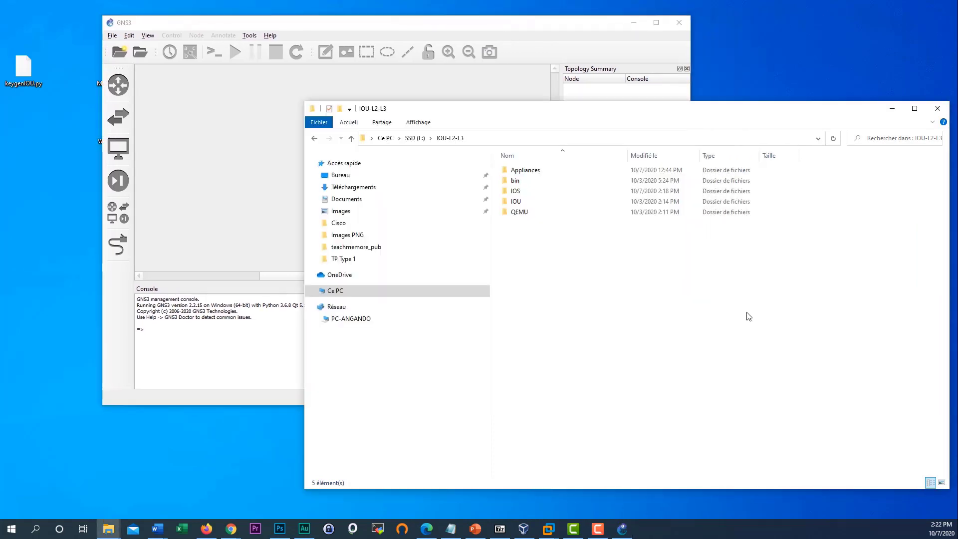
pyautogui.moveTo(517, 113); pyautogui.dragTo(465, 103)
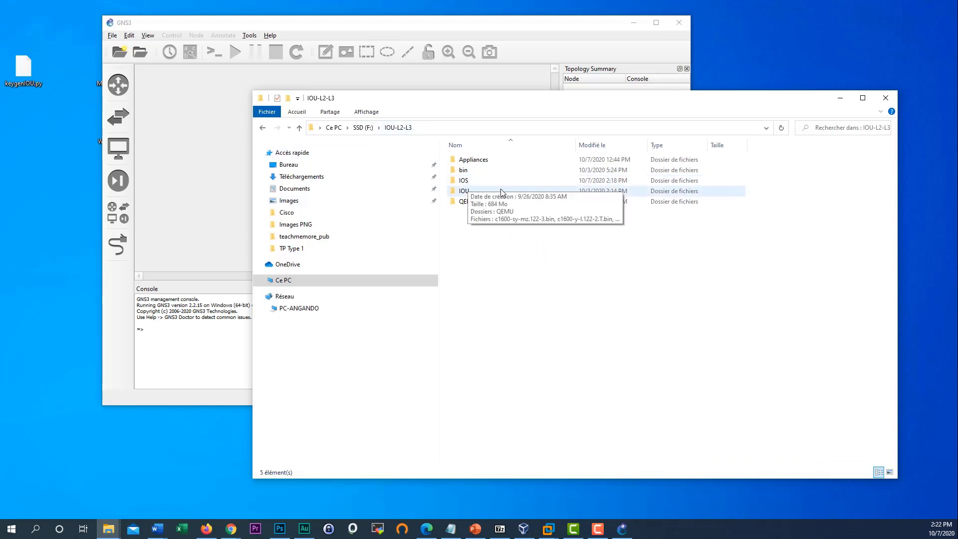
pyautogui.moveTo(481, 197)
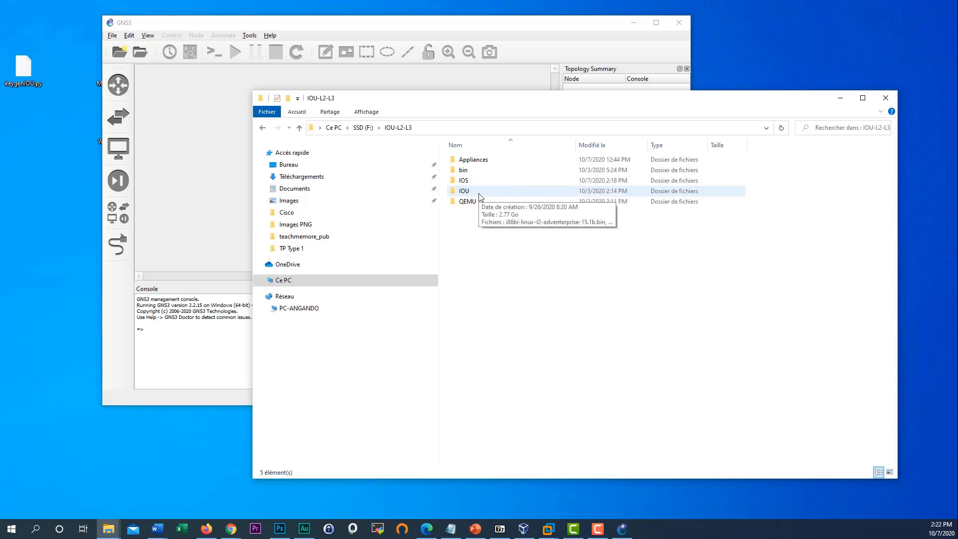
pyautogui.click(485, 204)
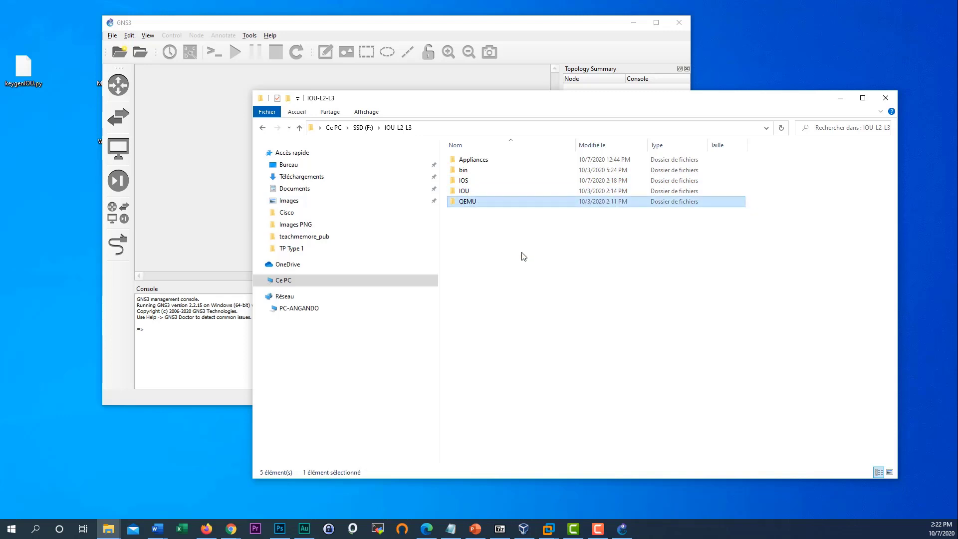
pyautogui.click(495, 213)
pyautogui.click(493, 204)
pyautogui.doubleClick(476, 160)
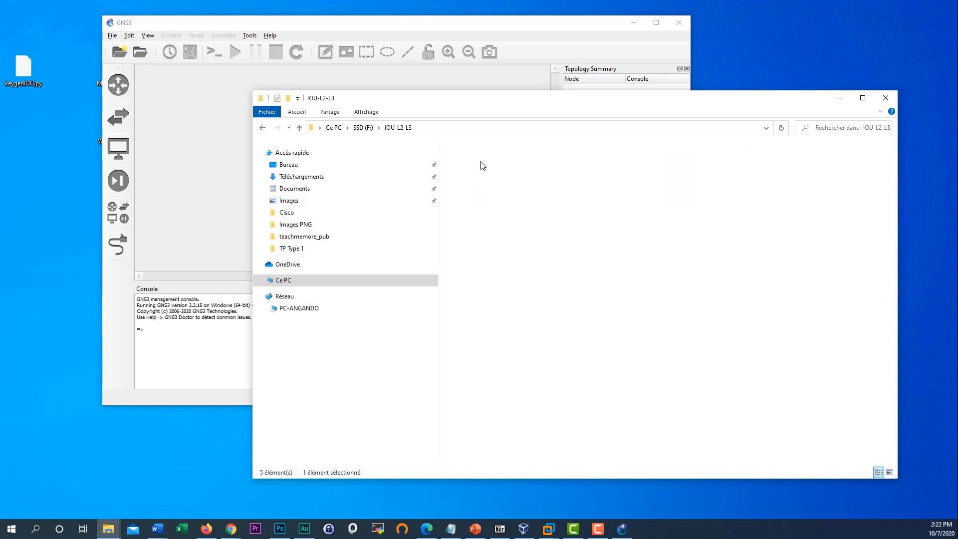
# - Open the IOS folder and check the c1700, c4500-boot and cat8510c image files
pyautogui.click(263, 128)
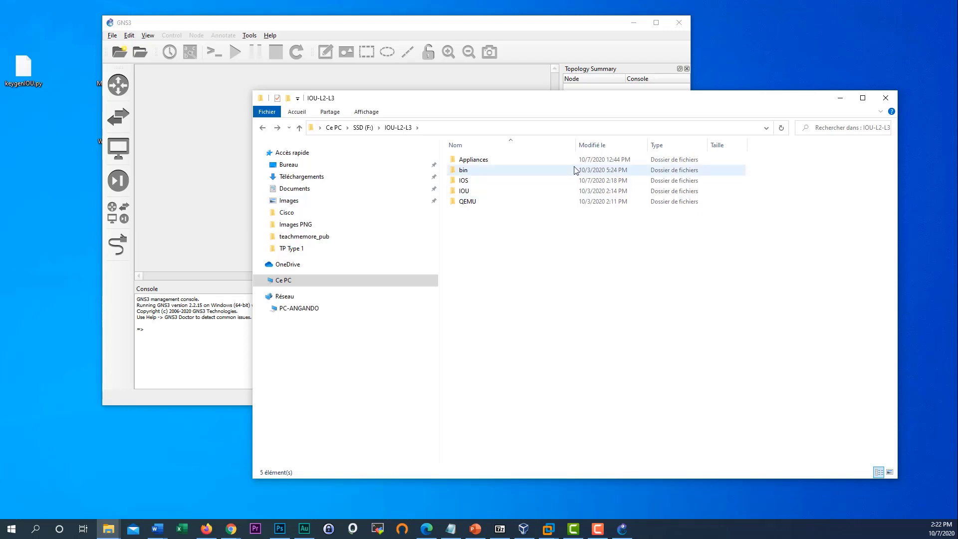
pyautogui.click(478, 183)
pyautogui.doubleClick(480, 185)
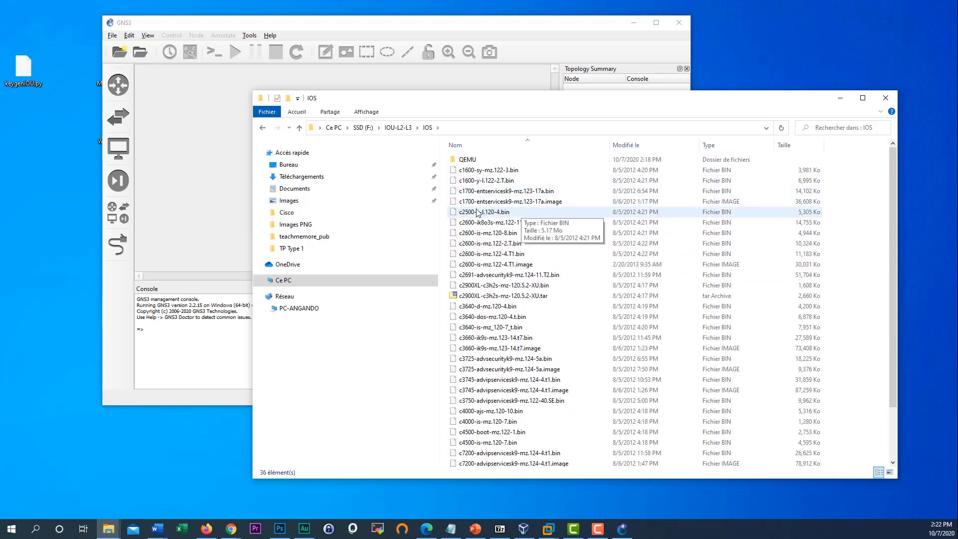
pyautogui.click(499, 203)
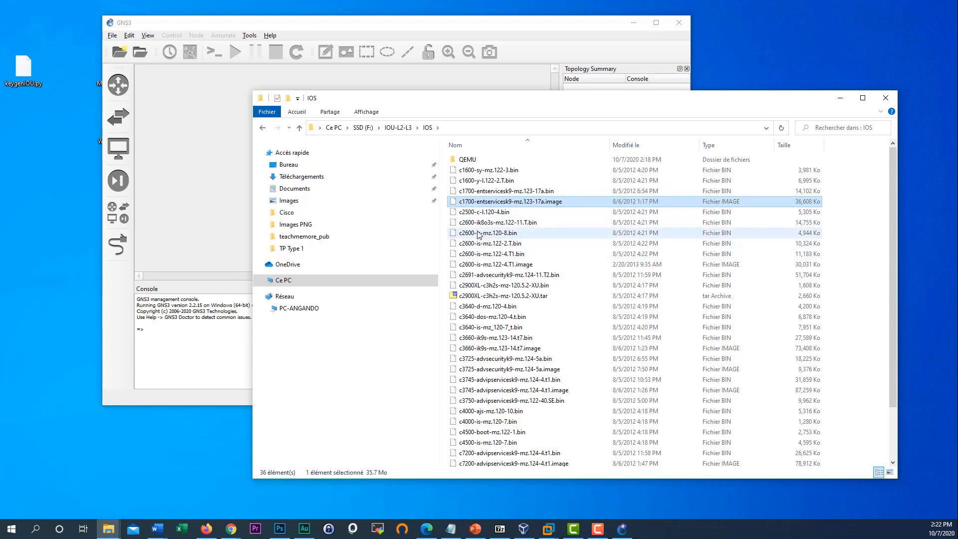
pyautogui.scroll(-1, 476, 394)
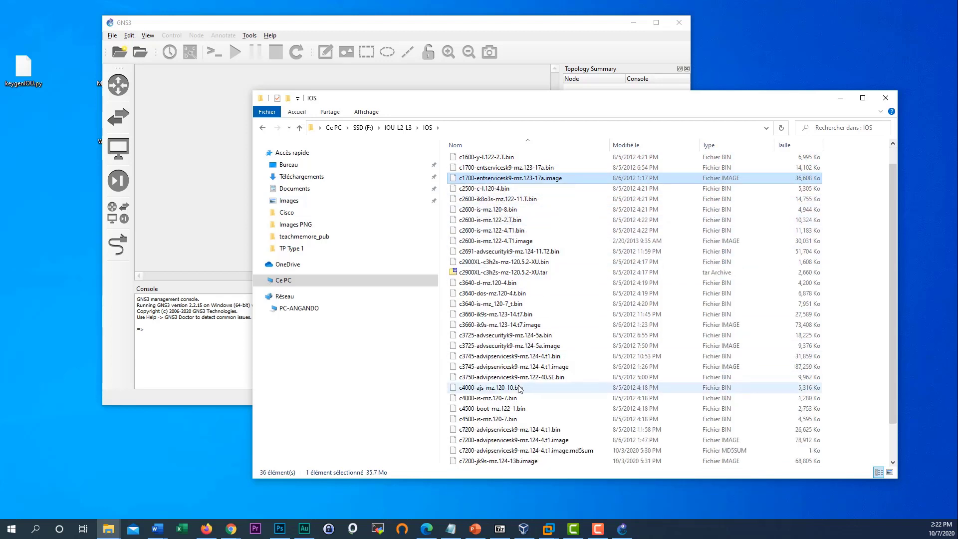
pyautogui.click(476, 409)
pyautogui.scroll(-2, 475, 409)
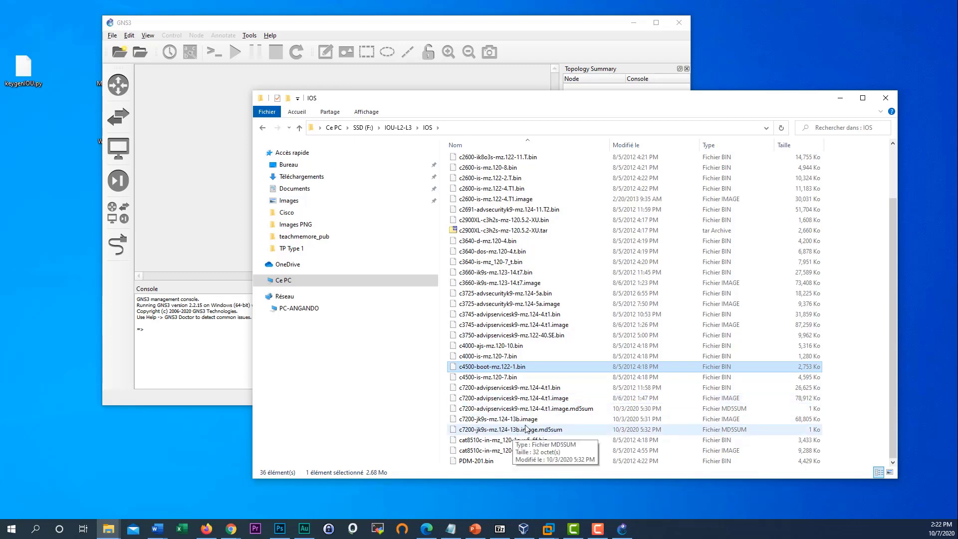
pyautogui.click(499, 450)
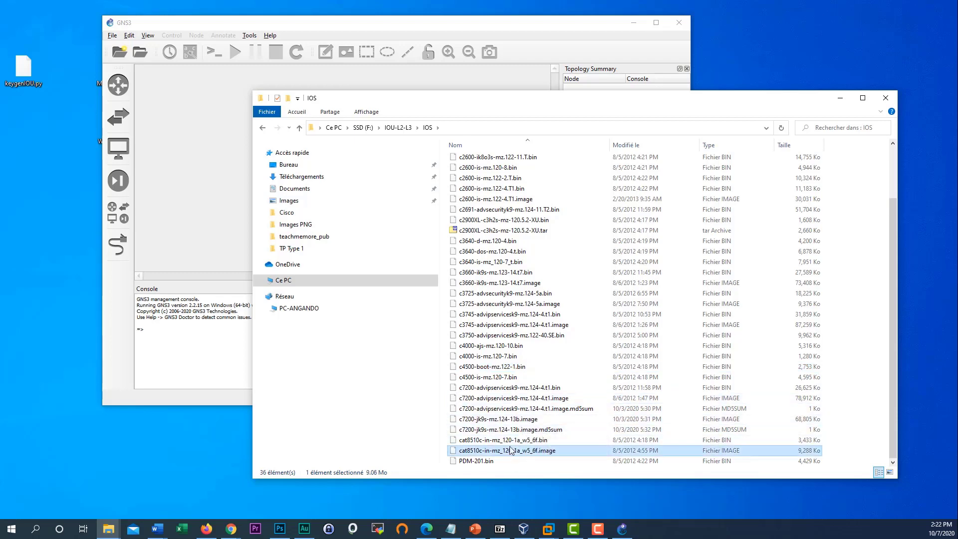
pyautogui.scroll(2, 494, 430)
# - Return to IOU-L2-L3, open the IOU folder and review the i86bi L2 and L3 images
pyautogui.click(262, 128)
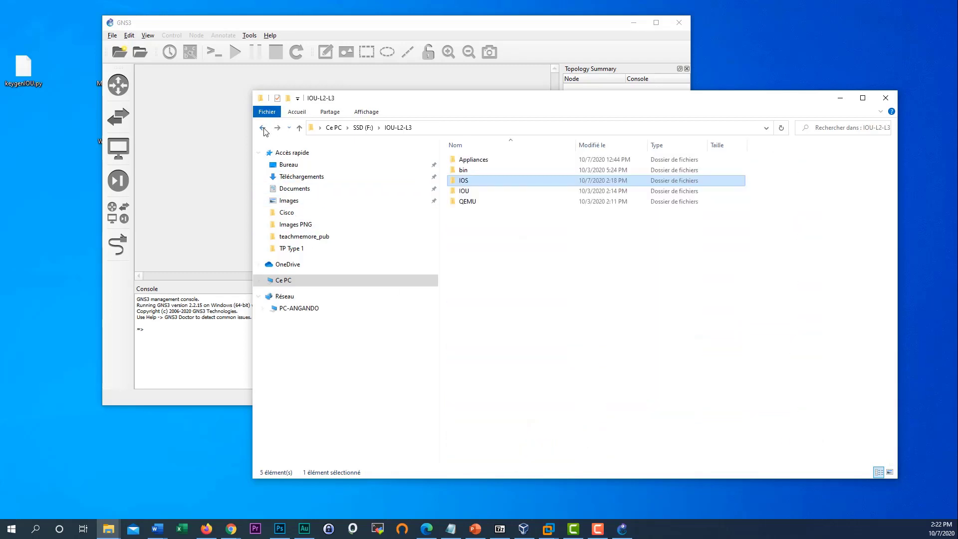
pyautogui.doubleClick(481, 194)
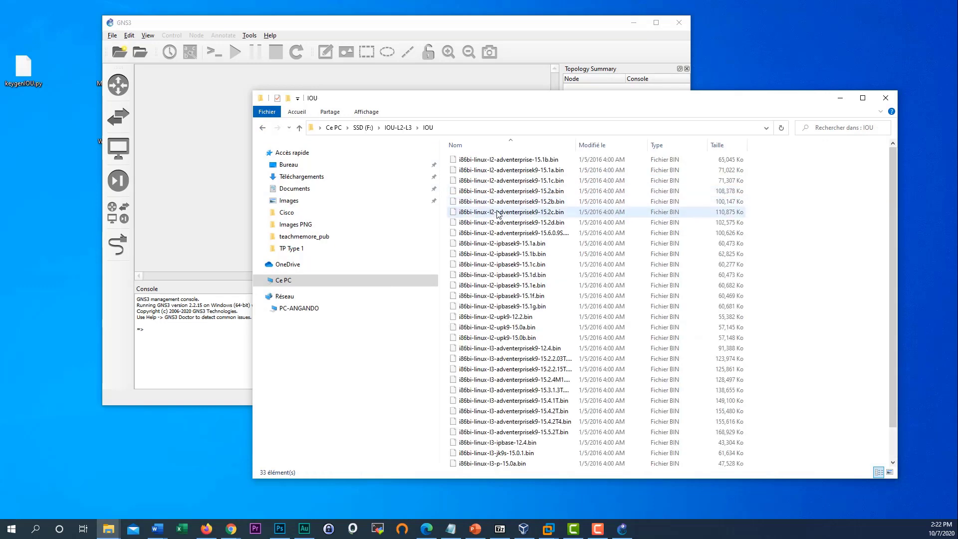
pyautogui.click(498, 264)
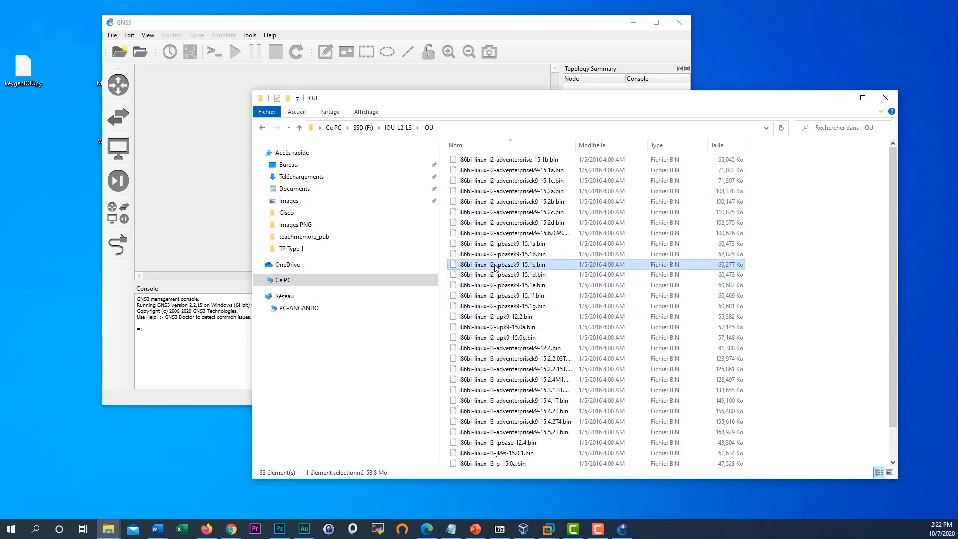
pyautogui.click(502, 306)
pyautogui.click(514, 363)
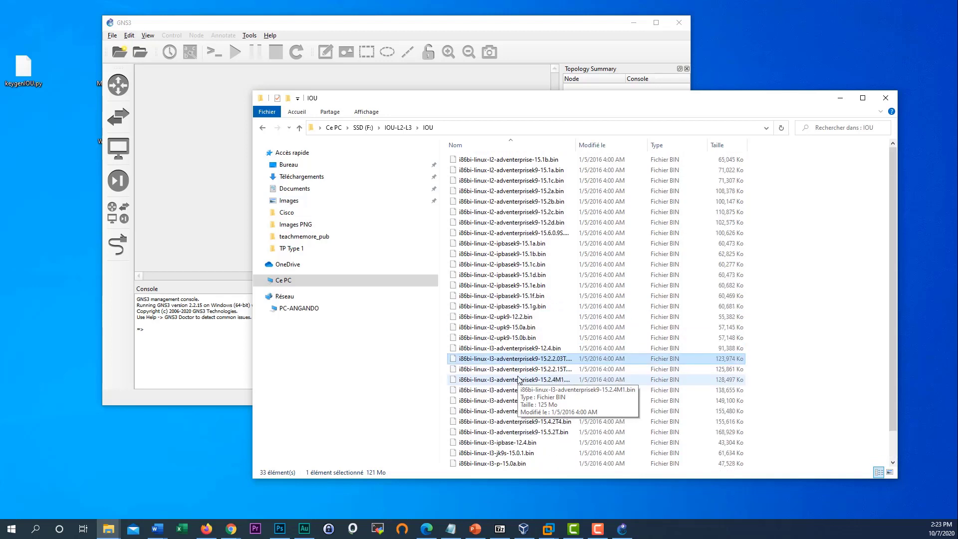
pyautogui.click(542, 255)
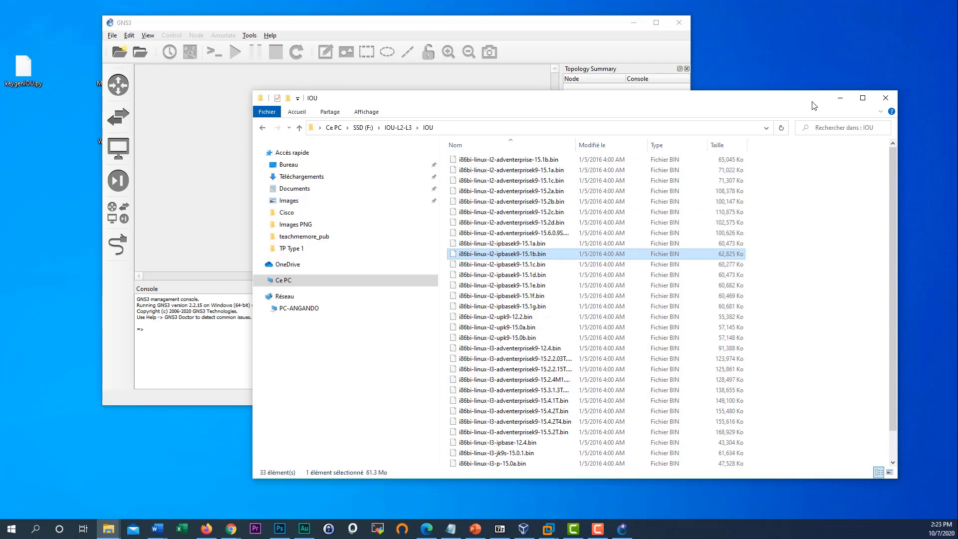
# - Set F:\IOU-L2-L3\IOS as the binary images path in GNS3 Preferences
pyautogui.click(840, 98)
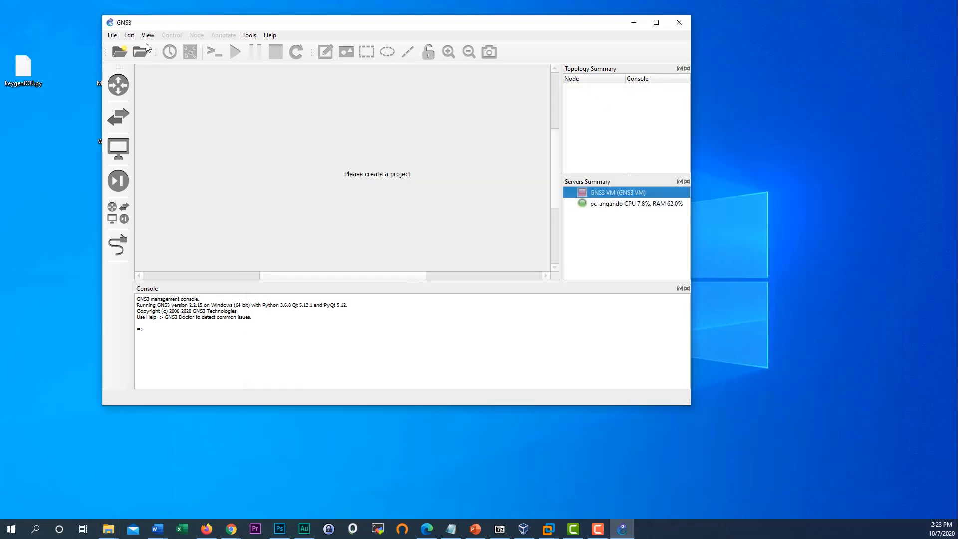
pyautogui.click(128, 35)
pyautogui.click(154, 82)
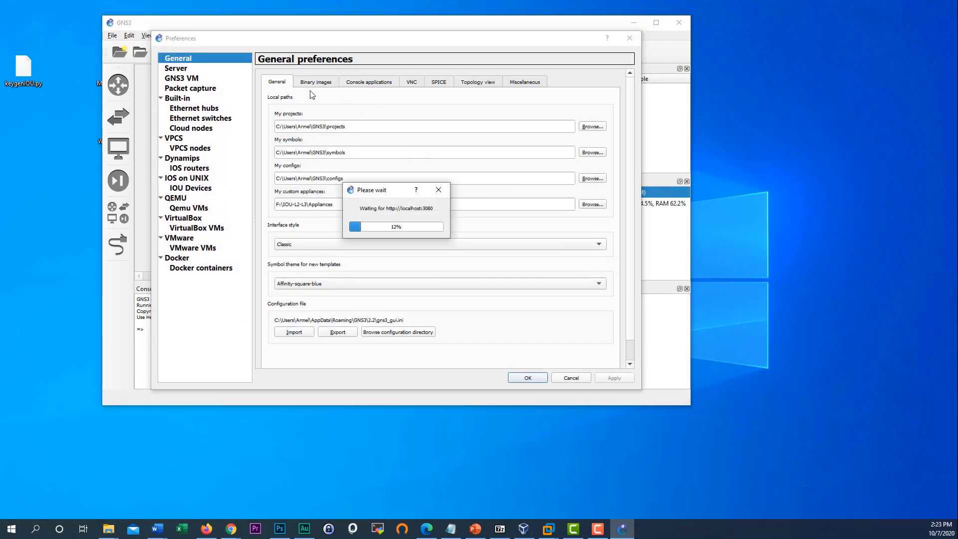
pyautogui.click(316, 84)
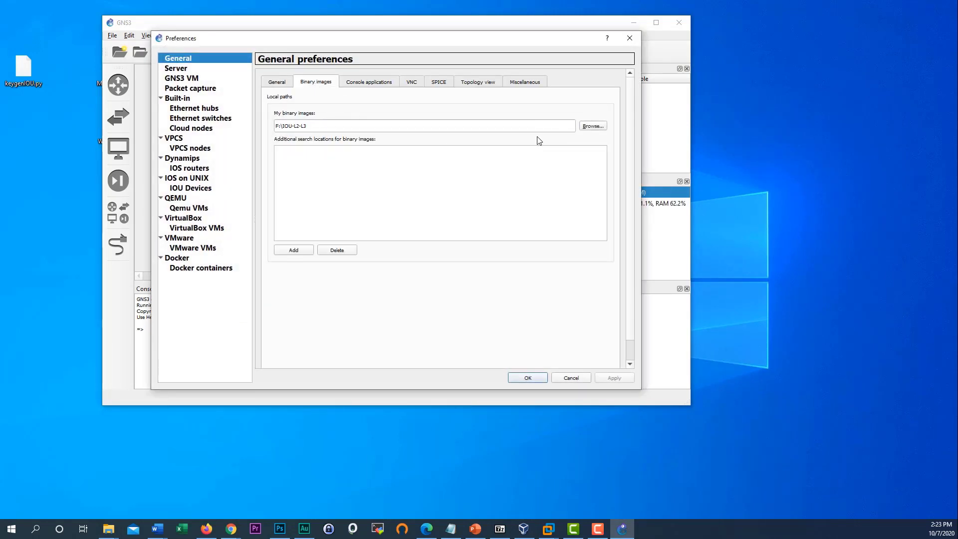
pyautogui.click(593, 127)
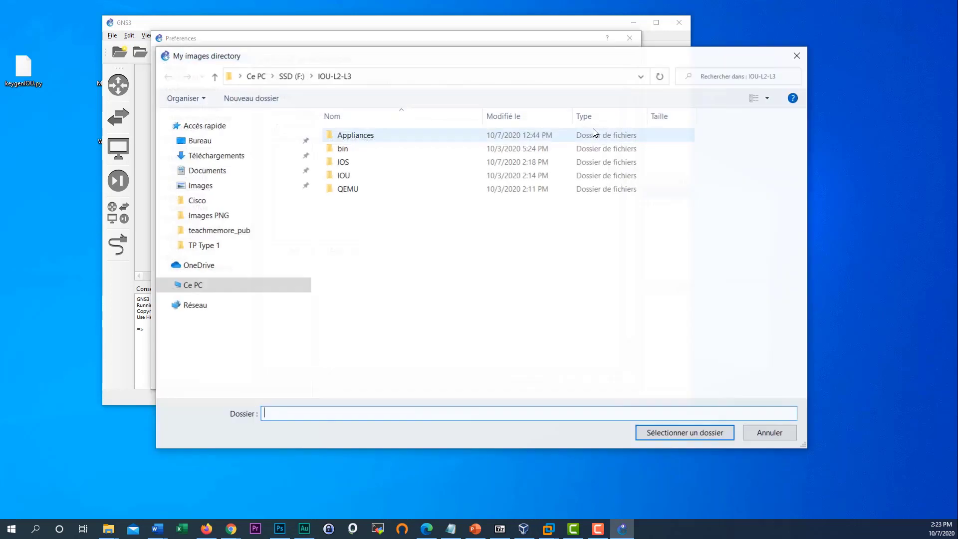
pyautogui.click(361, 163)
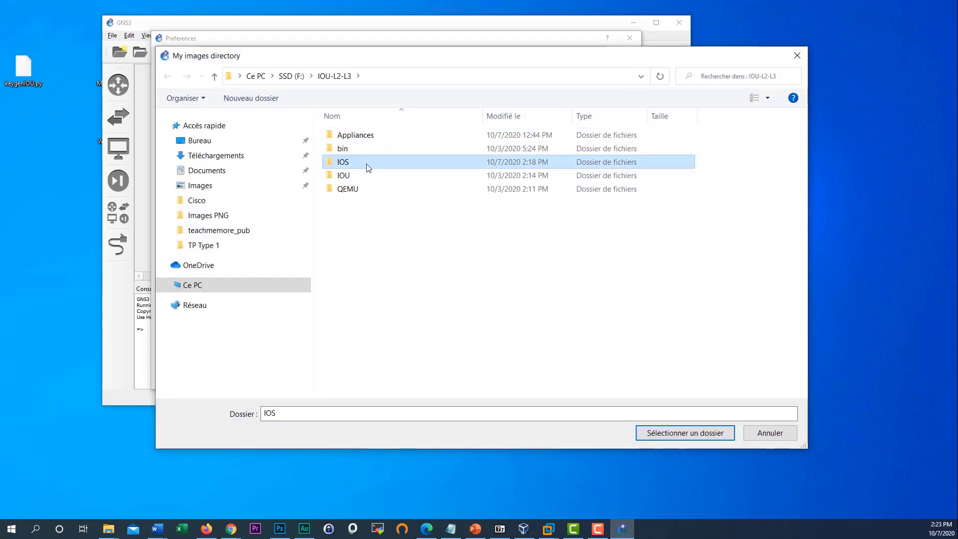
pyautogui.doubleClick(368, 167)
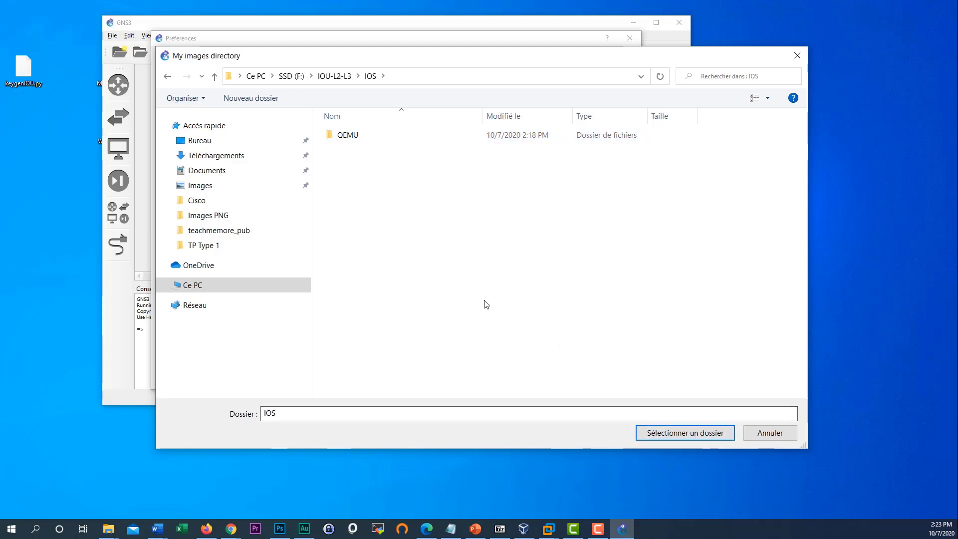
pyautogui.click(168, 77)
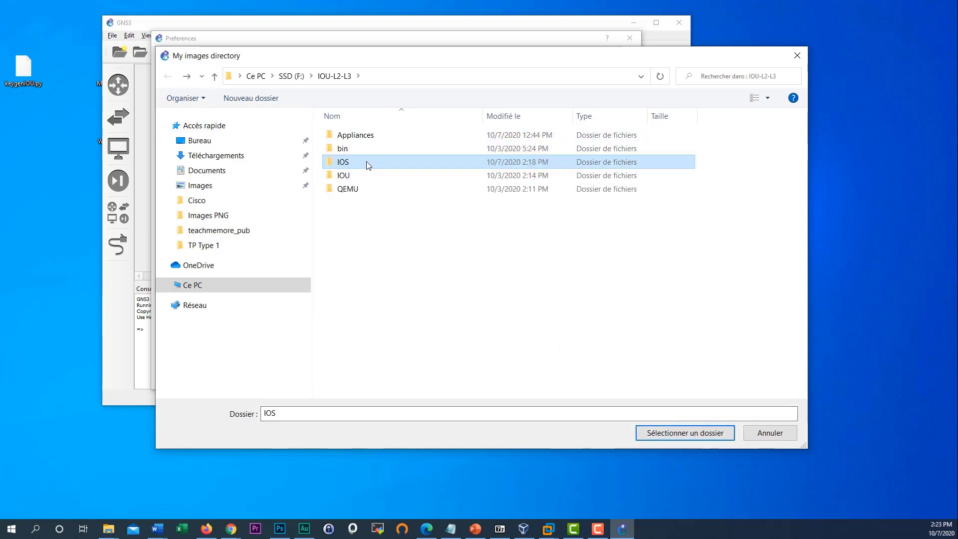
pyautogui.click(669, 440)
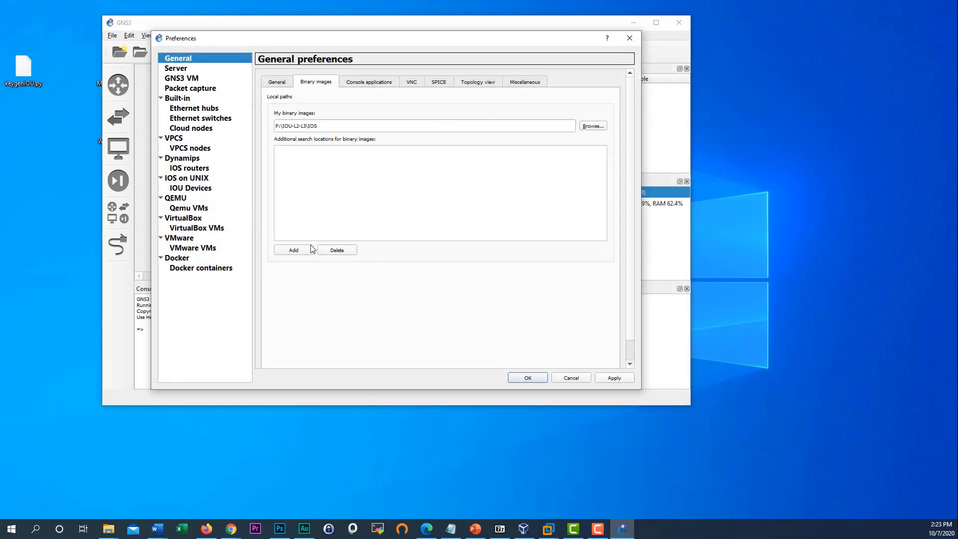
# - Add F:\IOU-L2-L3\IOU as an extra image search location and apply
pyautogui.click(295, 250)
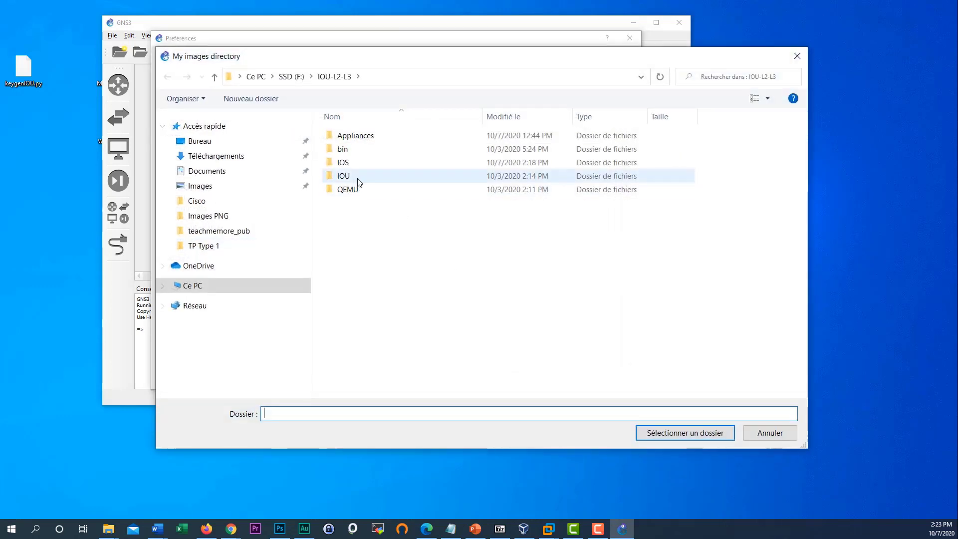
pyautogui.click(363, 177)
pyautogui.click(681, 433)
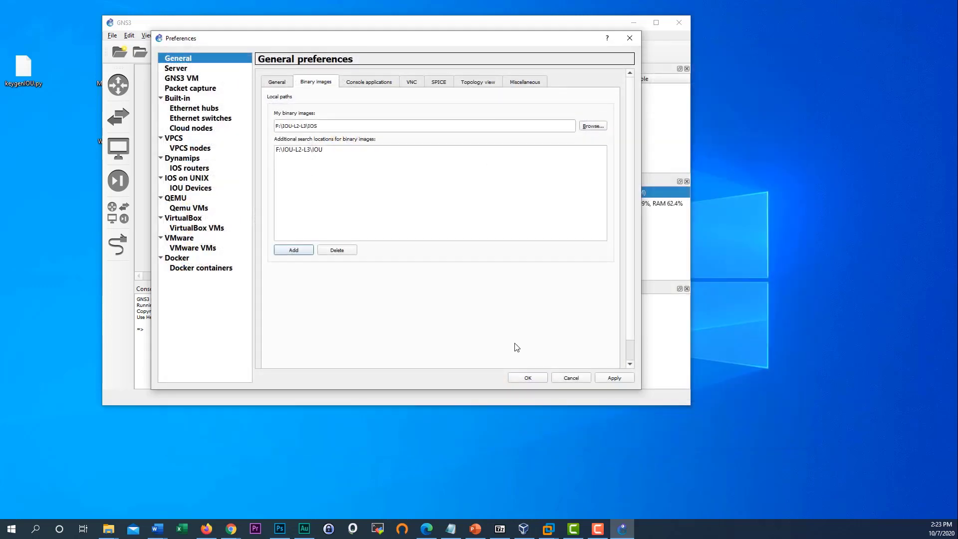
pyautogui.click(615, 379)
pyautogui.click(527, 378)
# - Start a new Dynamips IOS router template that runs on the local computer
pyautogui.click(201, 168)
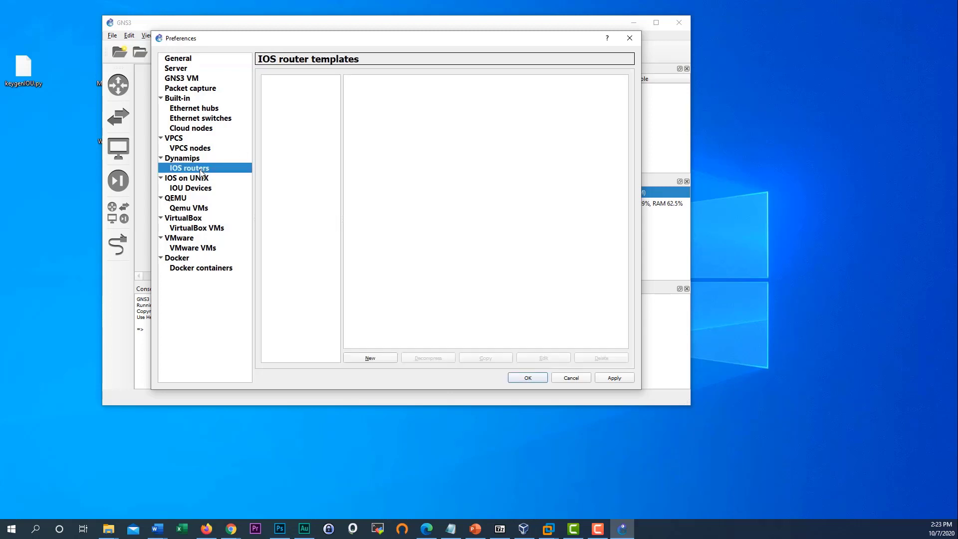
pyautogui.click(370, 358)
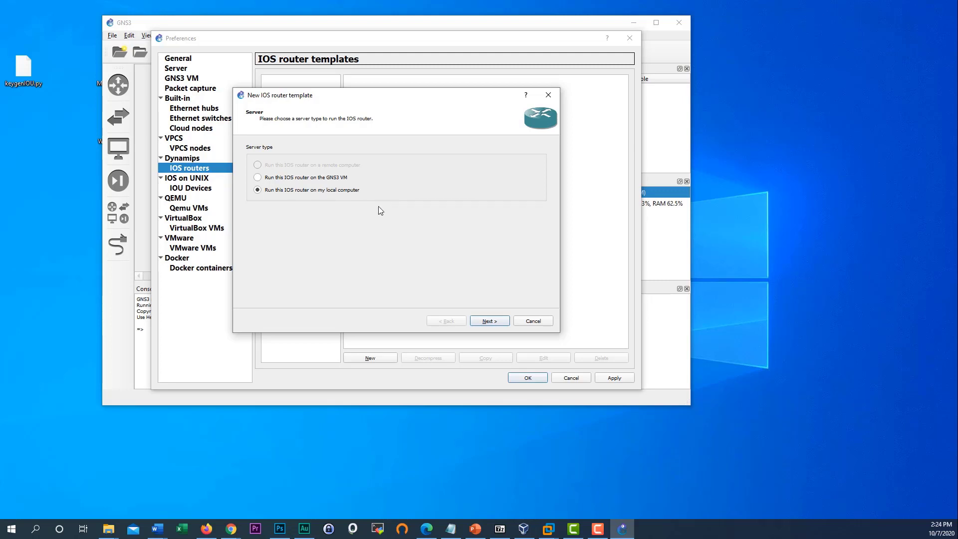
pyautogui.click(488, 322)
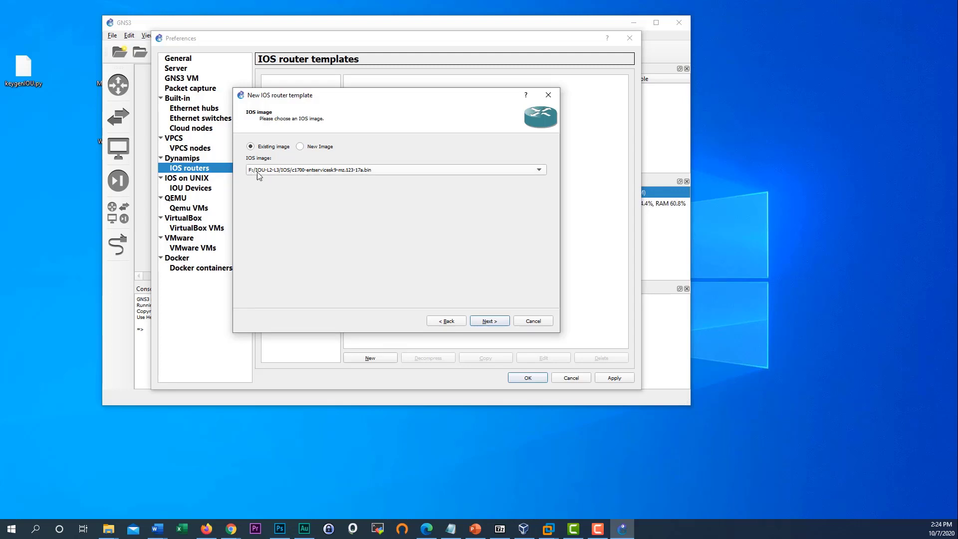
# - Use image c7200-advipservicesk9-mz.124-4.t1.bin, keep the name c7200, and reach the 512 MiB memory step
pyautogui.click(311, 171)
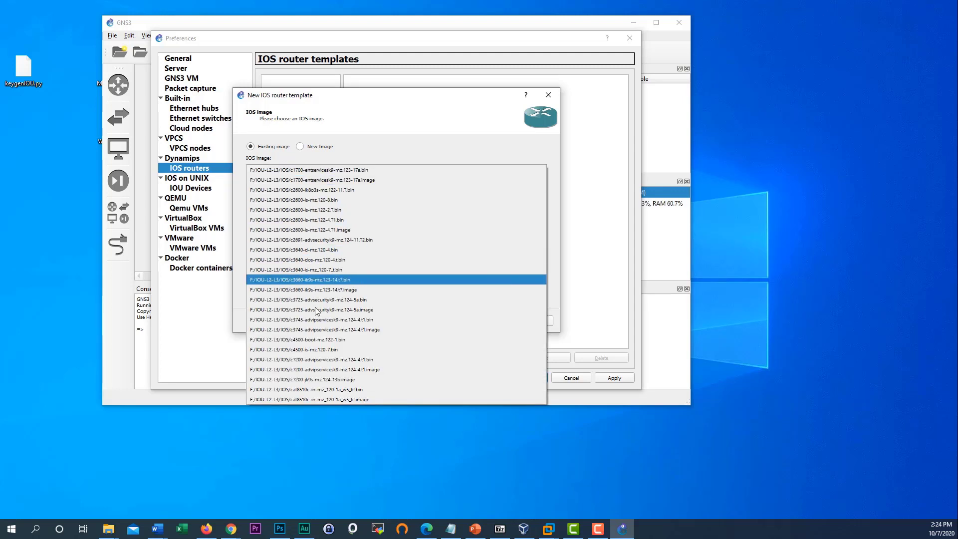
pyautogui.click(286, 154)
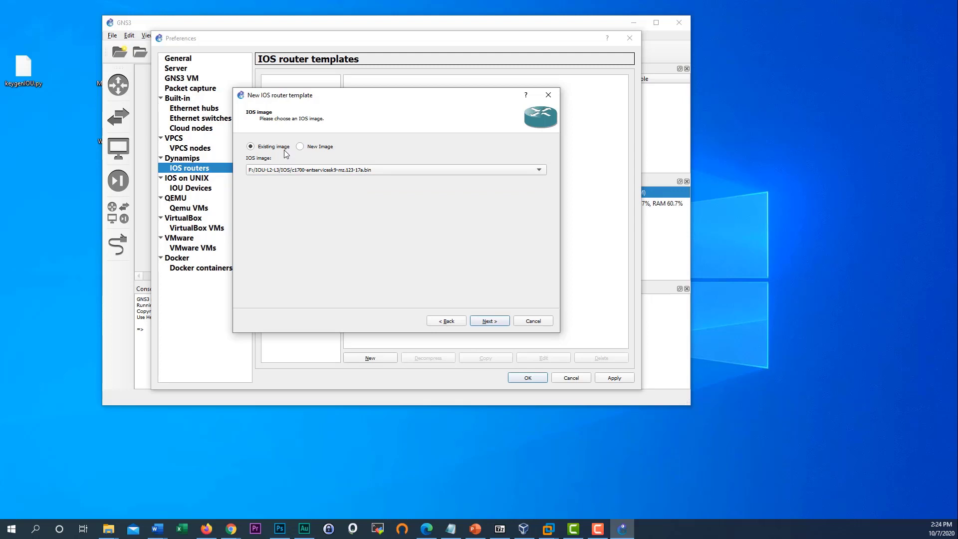
pyautogui.click(309, 172)
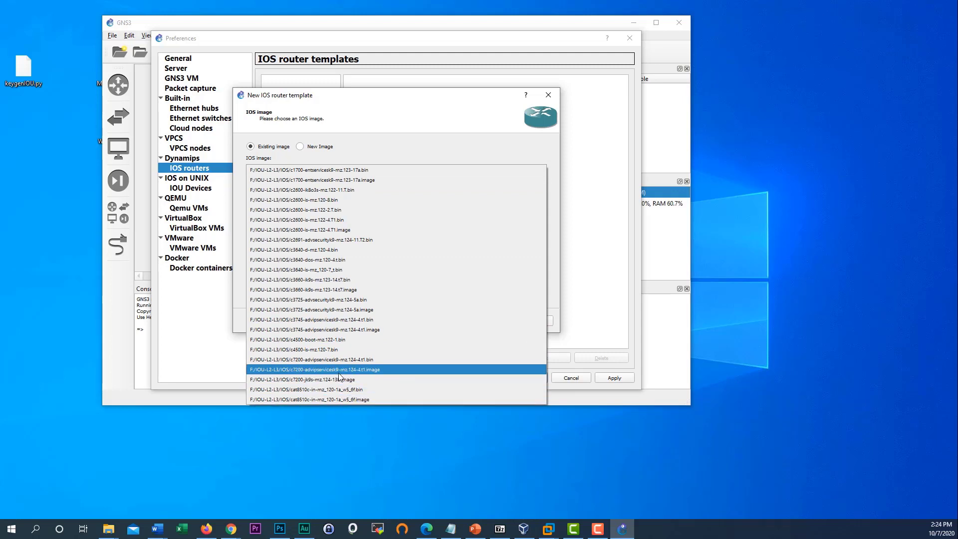
pyautogui.click(374, 360)
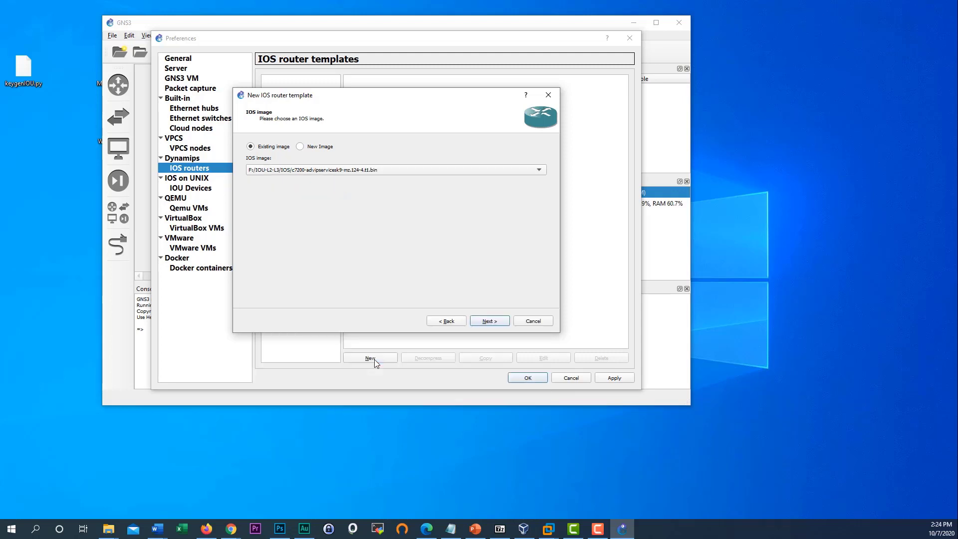
pyautogui.click(490, 322)
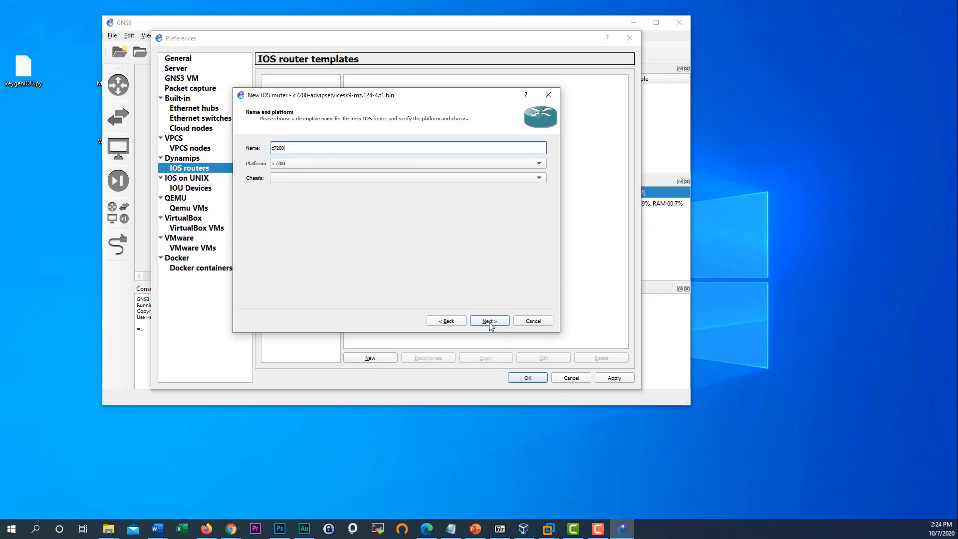
pyautogui.click(324, 179)
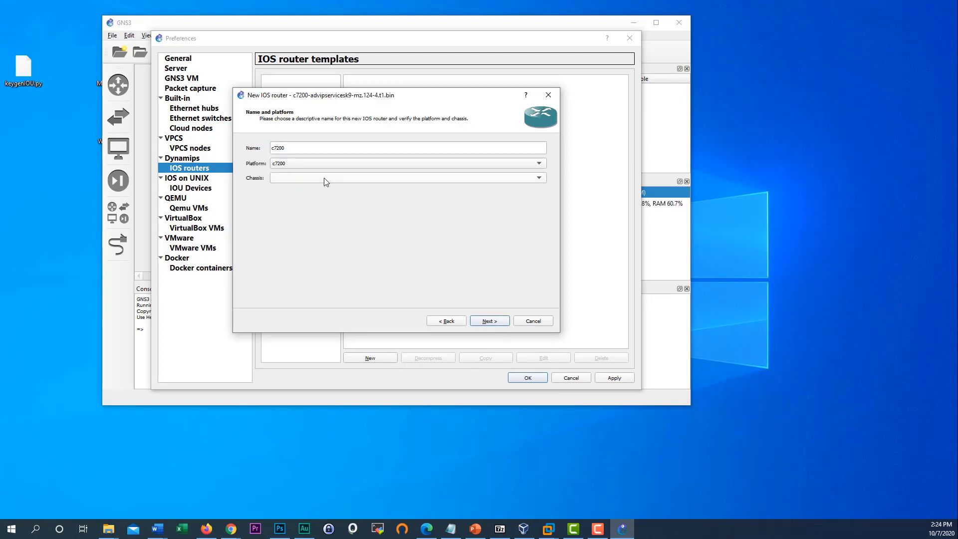
pyautogui.click(491, 322)
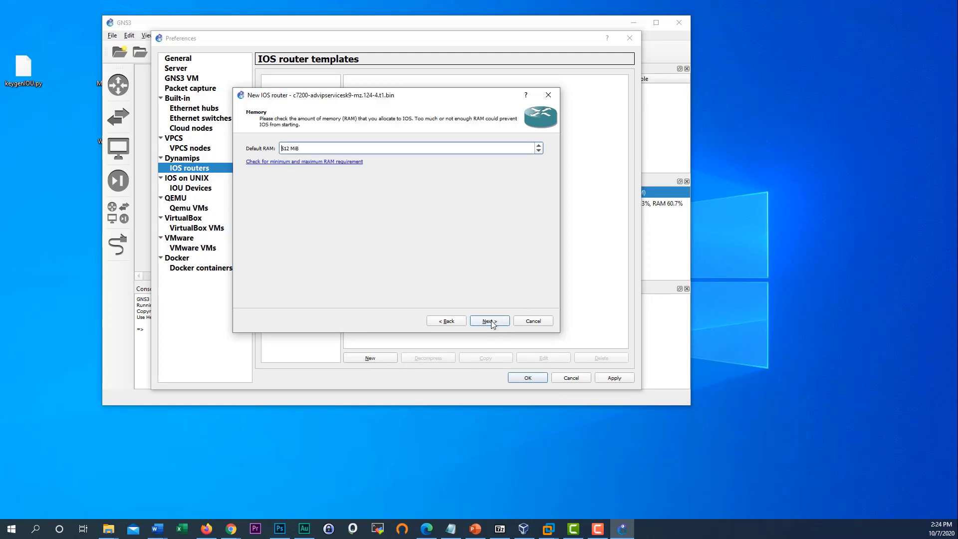
# - From the RAM requirement link, sign in to cisco.com with the saved username and password
pyautogui.click(316, 164)
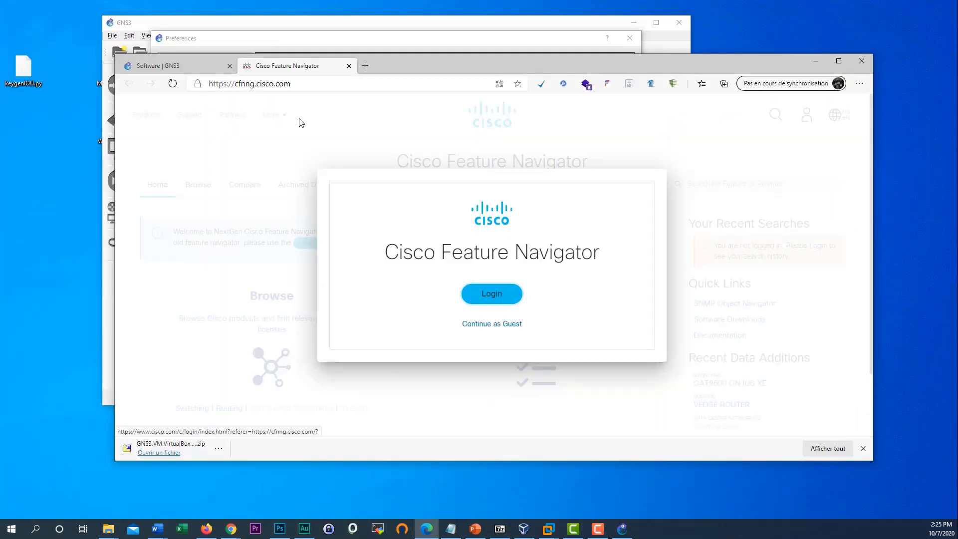
pyautogui.click(505, 294)
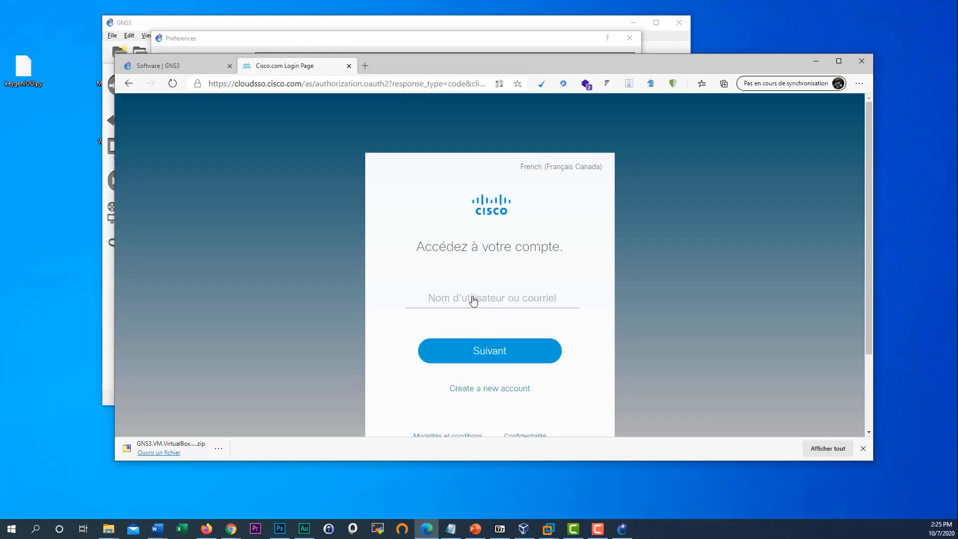
pyautogui.click(473, 301)
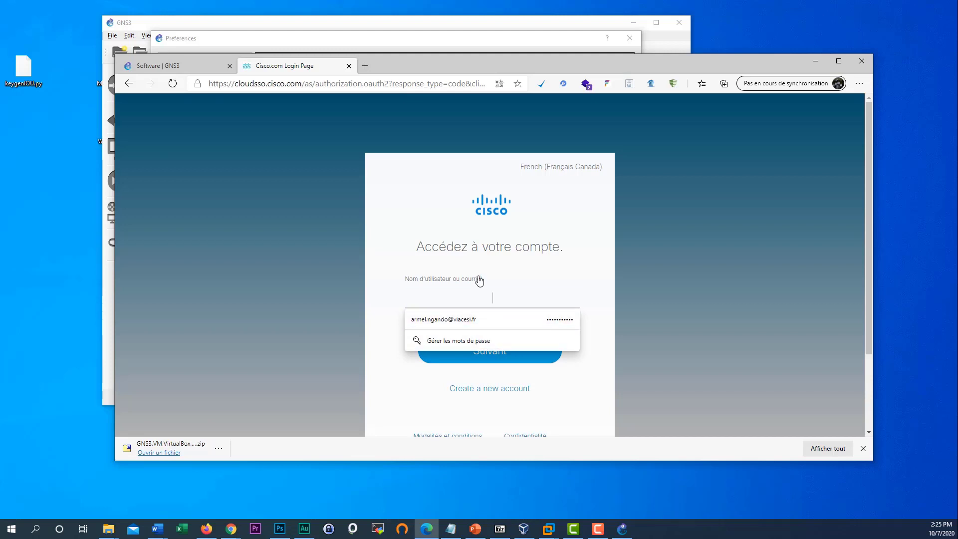
pyautogui.click(536, 320)
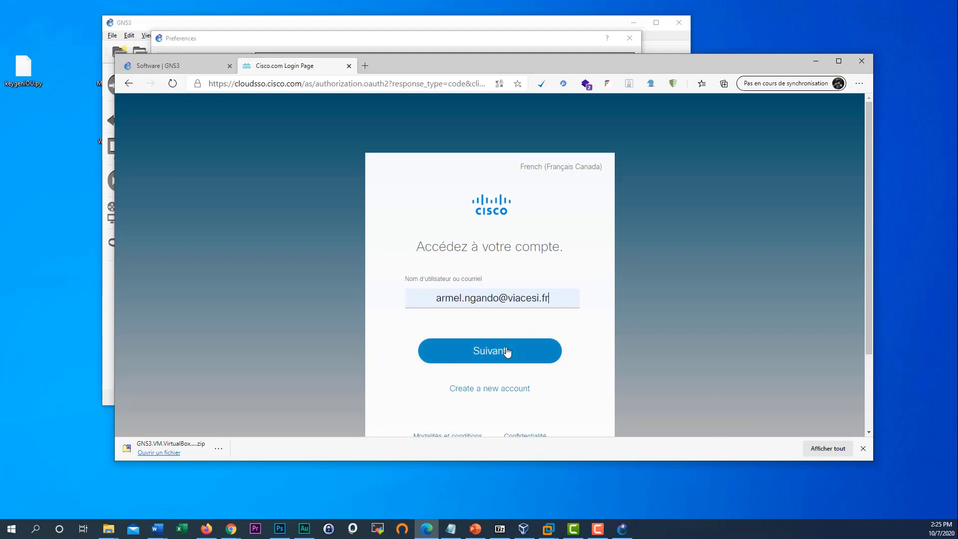
pyautogui.click(508, 352)
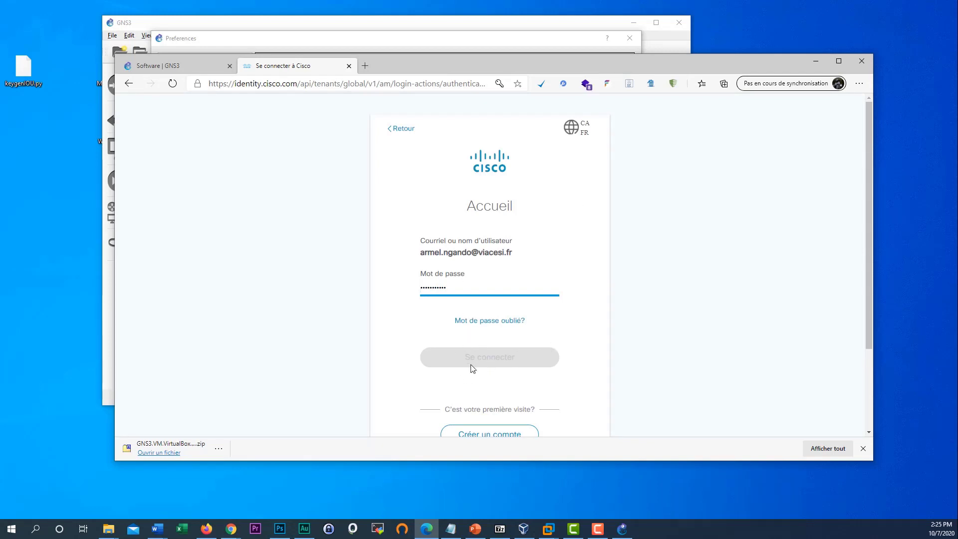
pyautogui.click(441, 287)
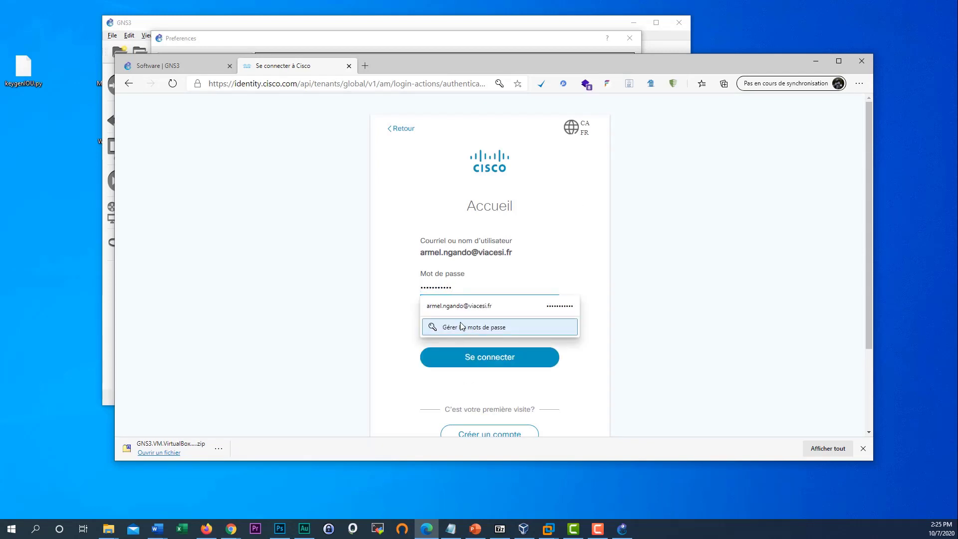
pyautogui.click(487, 306)
pyautogui.click(479, 360)
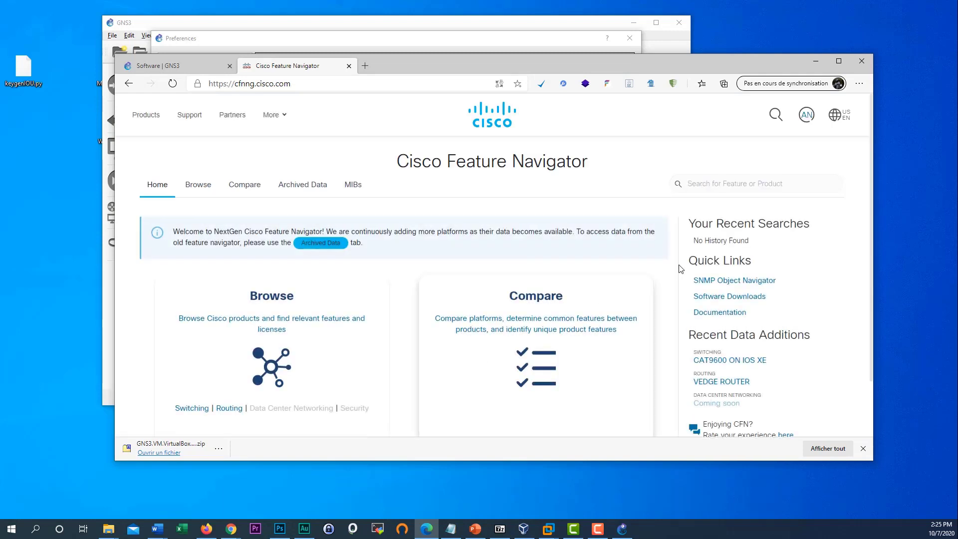
# - Look over the Feature Navigator home page and the RAM requirement reference, then return to GNS3
pyautogui.scroll(-1, 430, 322)
pyautogui.scroll(-1, 430, 322)
pyautogui.scroll(2, 431, 322)
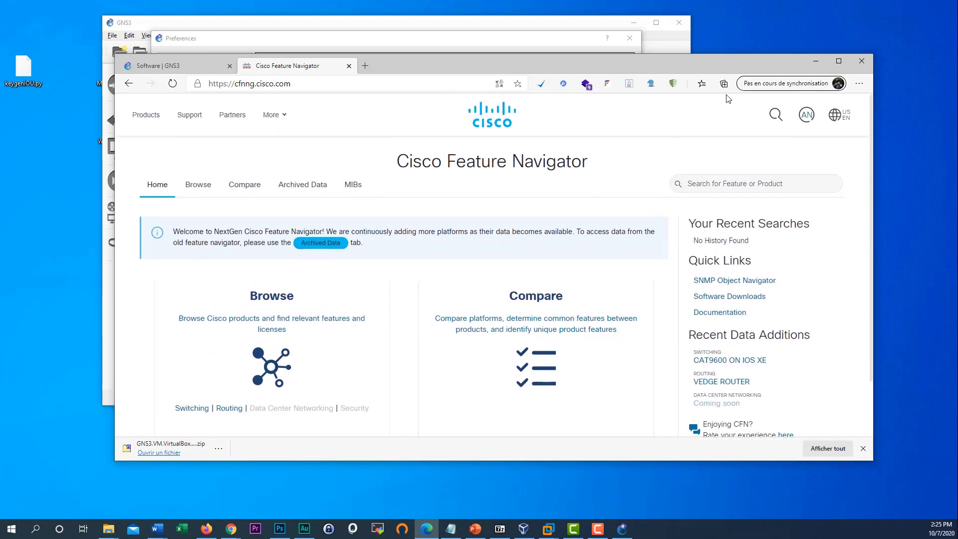
pyautogui.click(815, 60)
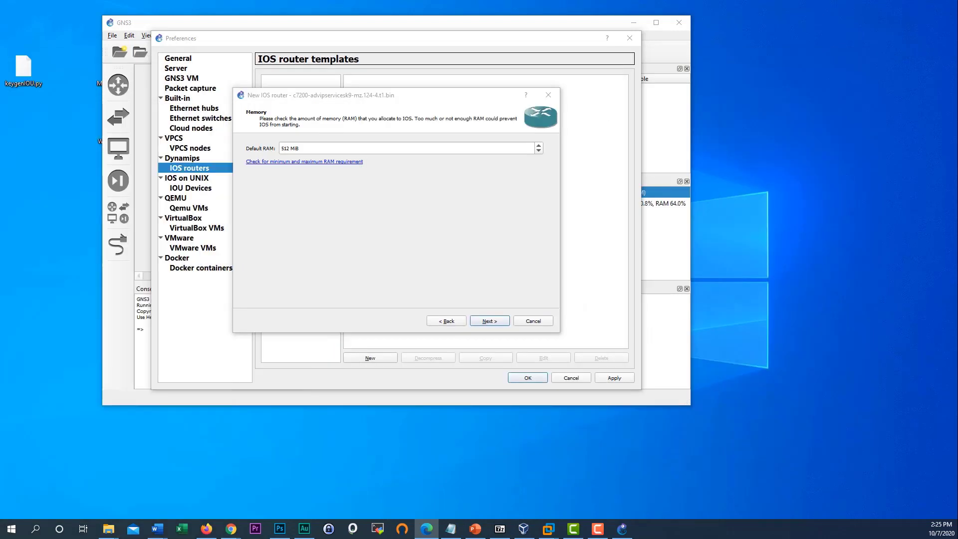
pyautogui.click(352, 163)
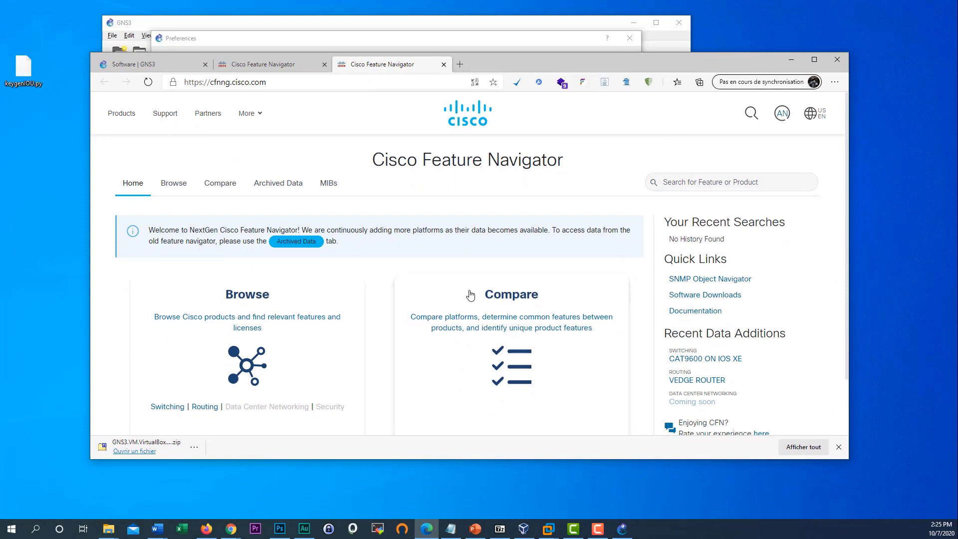
pyautogui.scroll(-1, 466, 295)
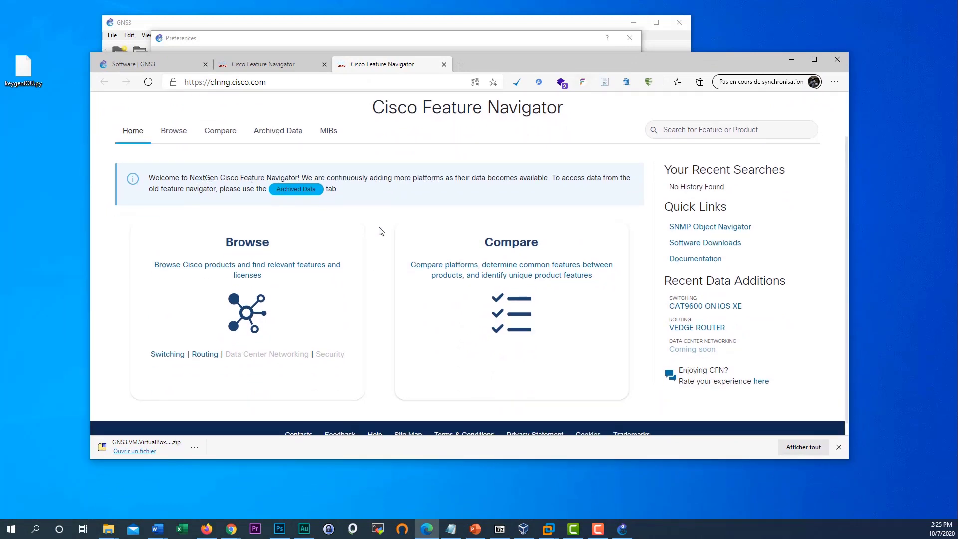
pyautogui.scroll(1, 385, 232)
pyautogui.scroll(-1, 602, 246)
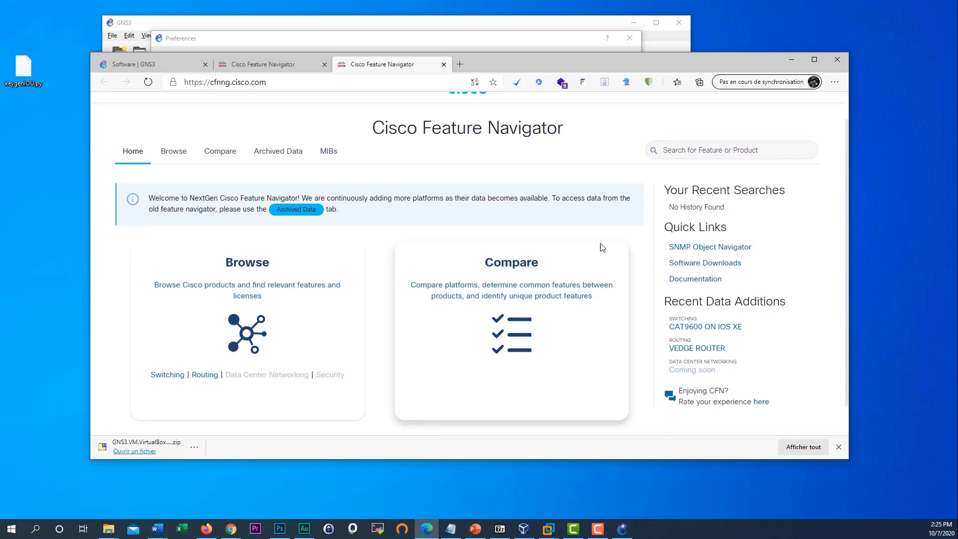
pyautogui.scroll(1, 602, 246)
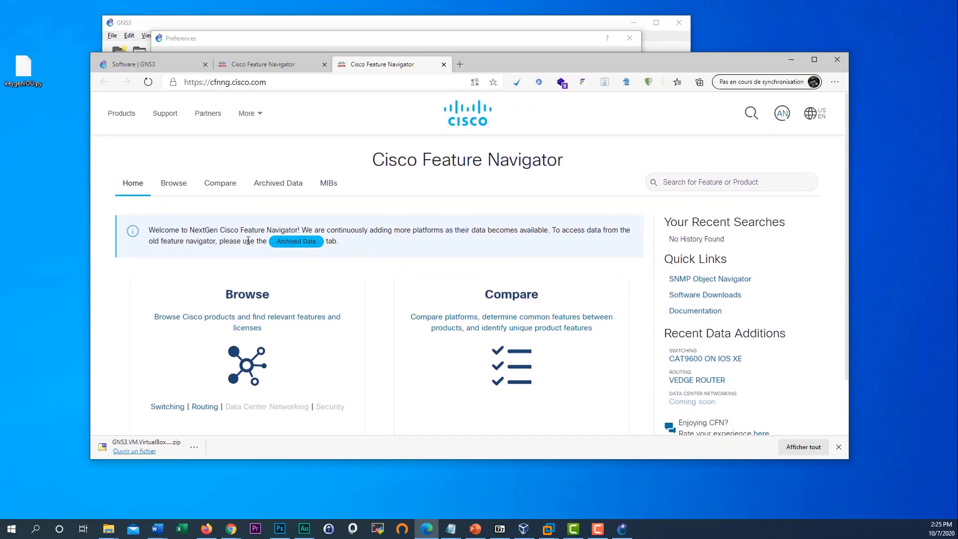
pyautogui.click(791, 60)
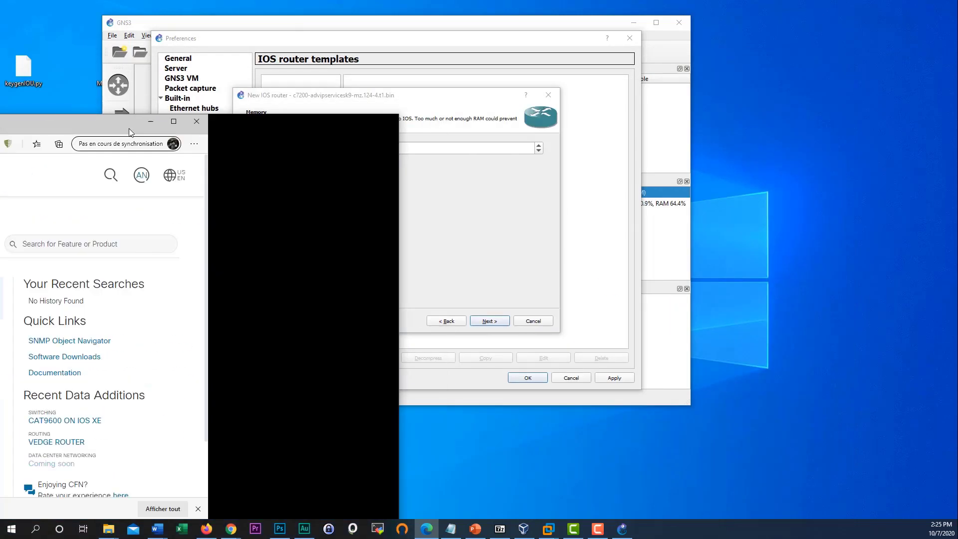
# - Reach the Network adapters step and fill slot 1 with PA-FE-TX and slot 2 with PA-2FE-TX
pyautogui.click(490, 322)
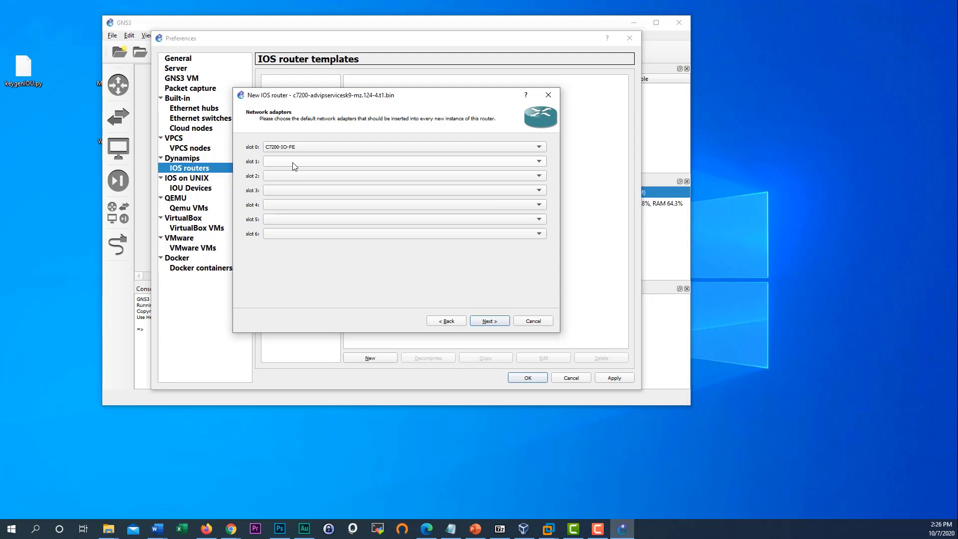
pyautogui.click(295, 165)
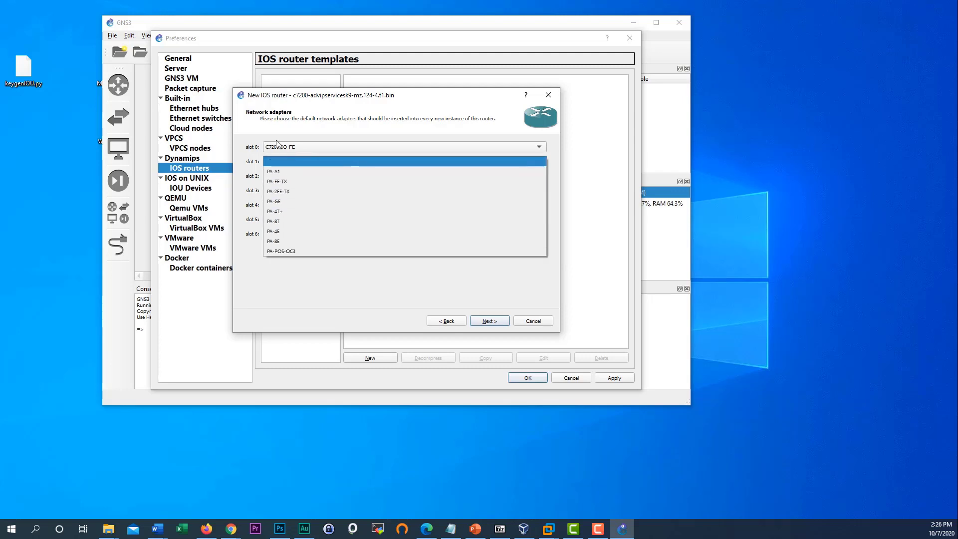
pyautogui.click(379, 161)
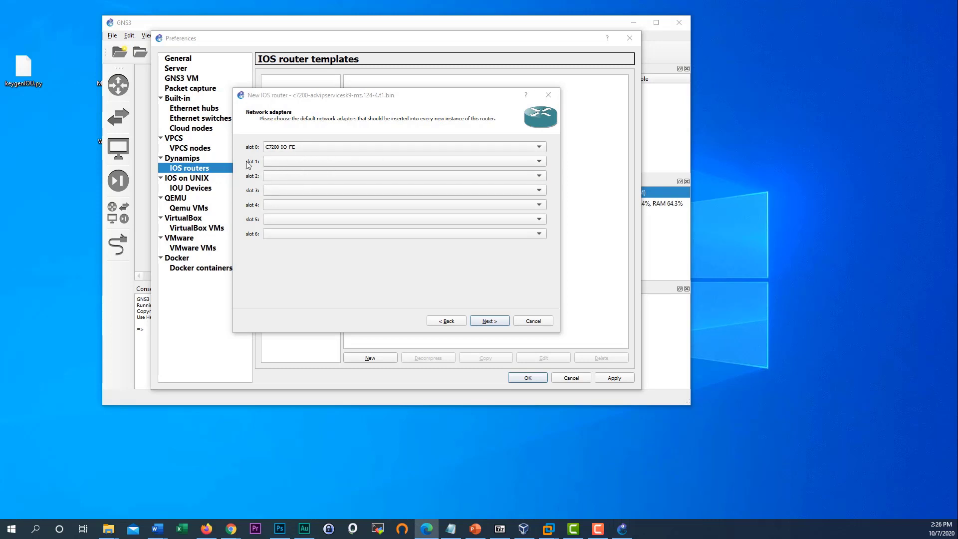
pyautogui.click(288, 164)
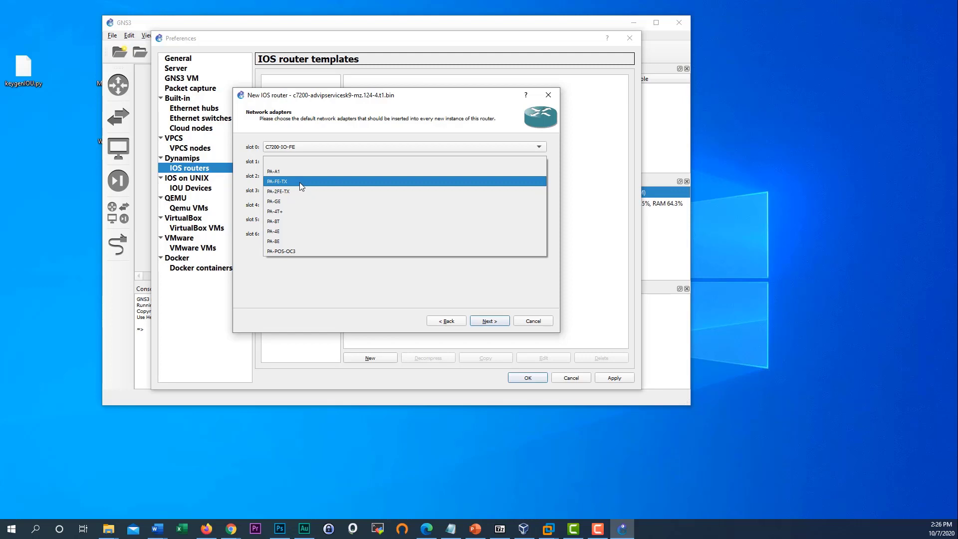
pyautogui.click(300, 182)
pyautogui.click(292, 177)
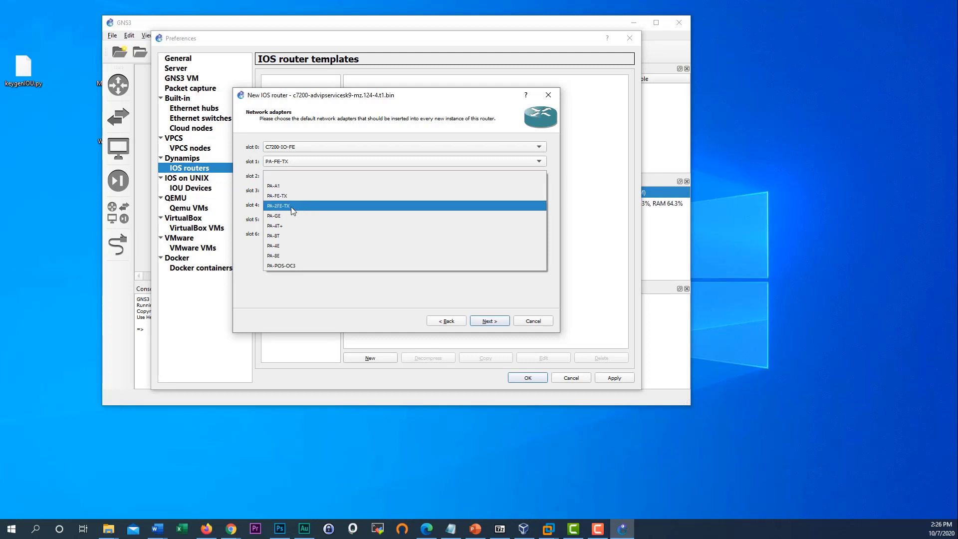
pyautogui.click(292, 206)
# - Fill slots 3–6 with PA-8T, PA-4T+, PA-GE and PA-FE-TX
pyautogui.click(295, 190)
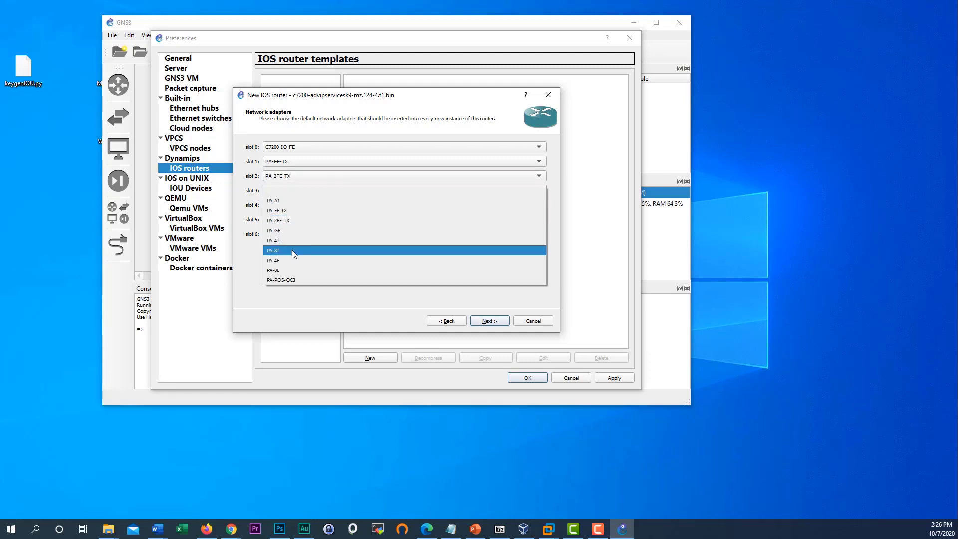
pyautogui.click(292, 250)
pyautogui.click(300, 204)
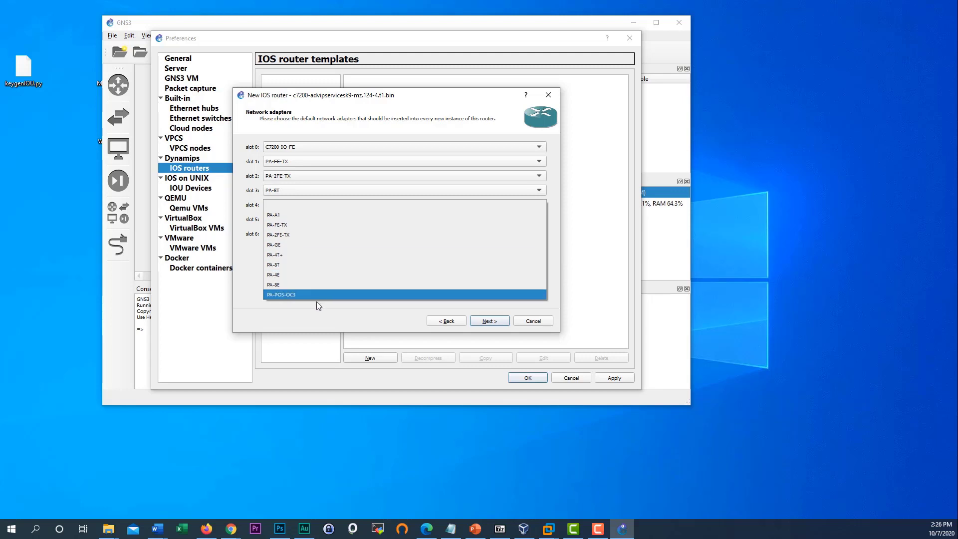
pyautogui.click(310, 255)
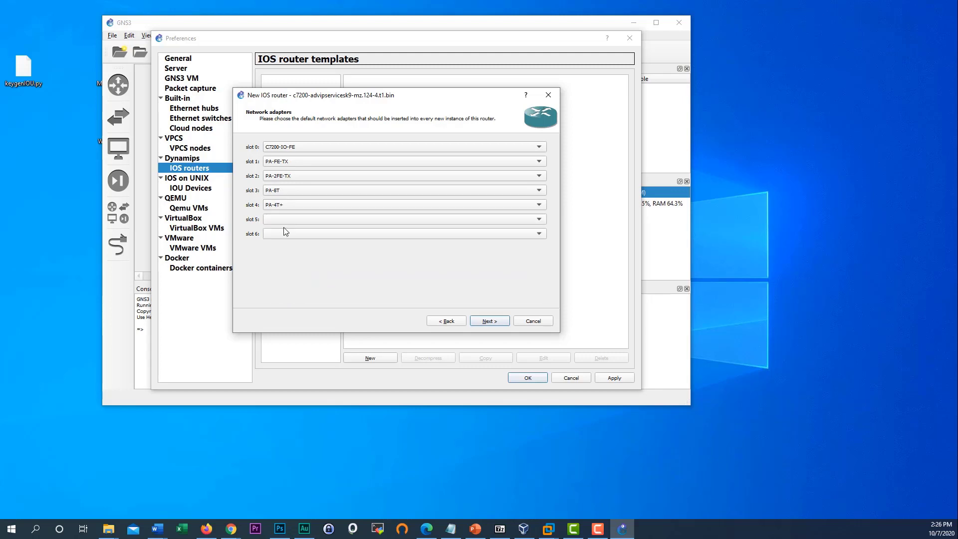
pyautogui.click(285, 223)
pyautogui.click(299, 259)
pyautogui.click(299, 235)
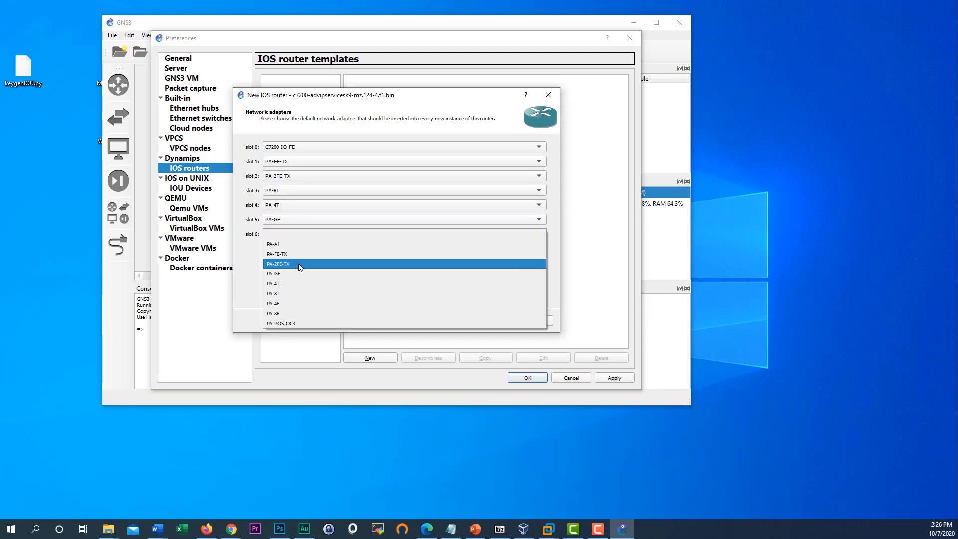
pyautogui.click(256, 244)
pyautogui.click(294, 235)
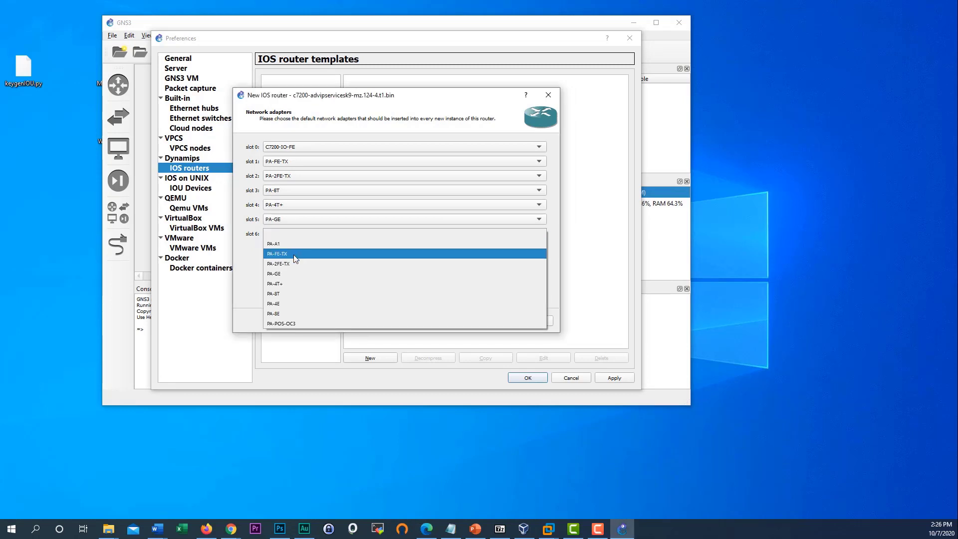
pyautogui.click(295, 255)
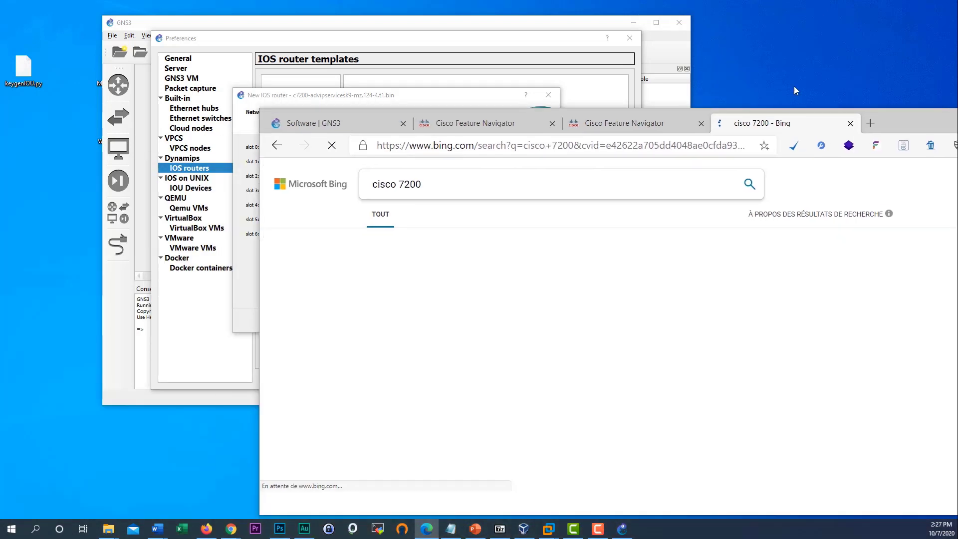
# - View Bing image results for 'cisco 7200' in a maximized Edge, enlarge a chassis photo, then move Edge aside
pyautogui.moveTo(795, 125); pyautogui.dragTo(705, 75)
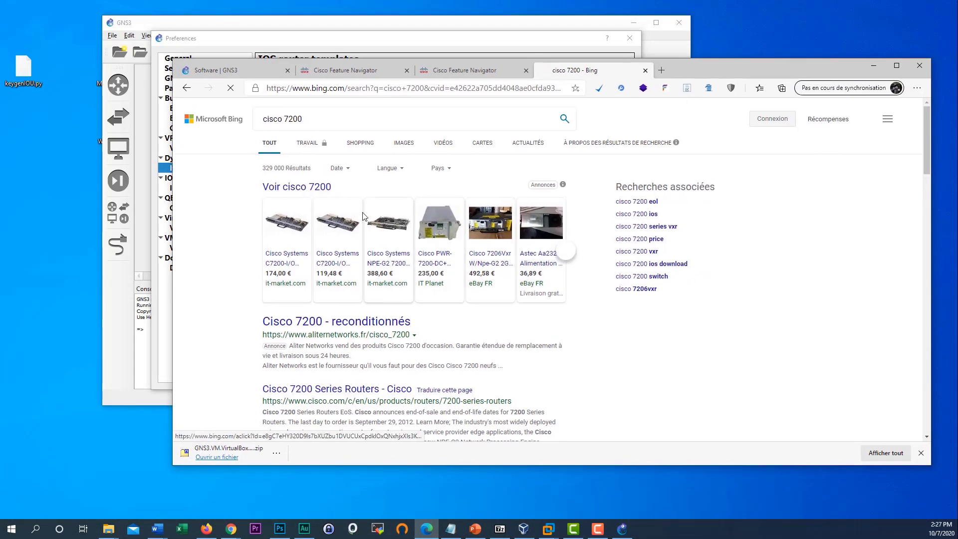
pyautogui.click(405, 146)
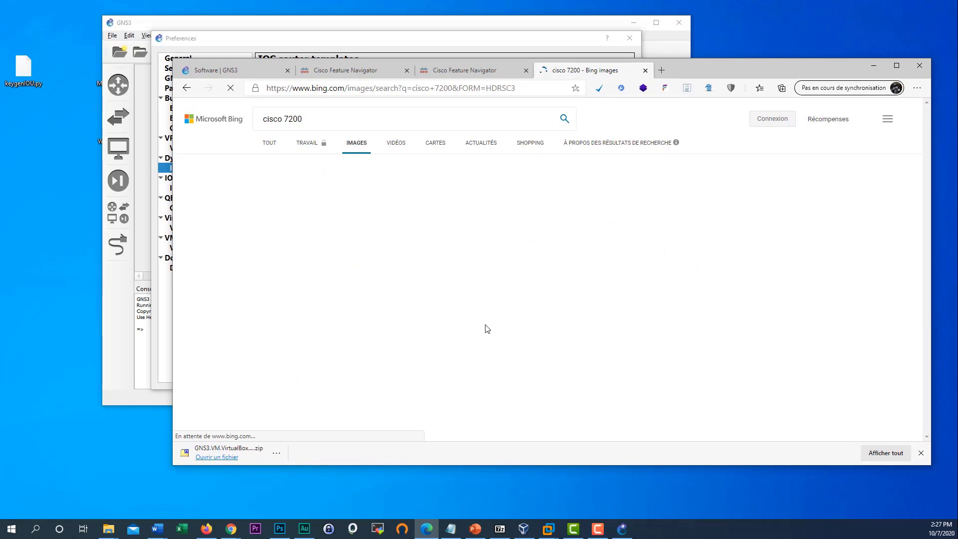
pyautogui.moveTo(734, 65); pyautogui.dragTo(733, 43)
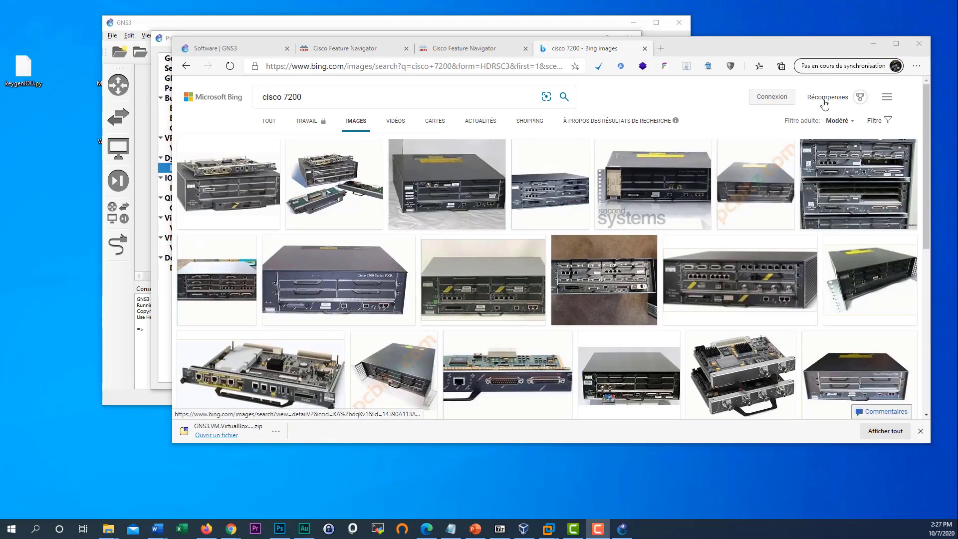
pyautogui.click(896, 44)
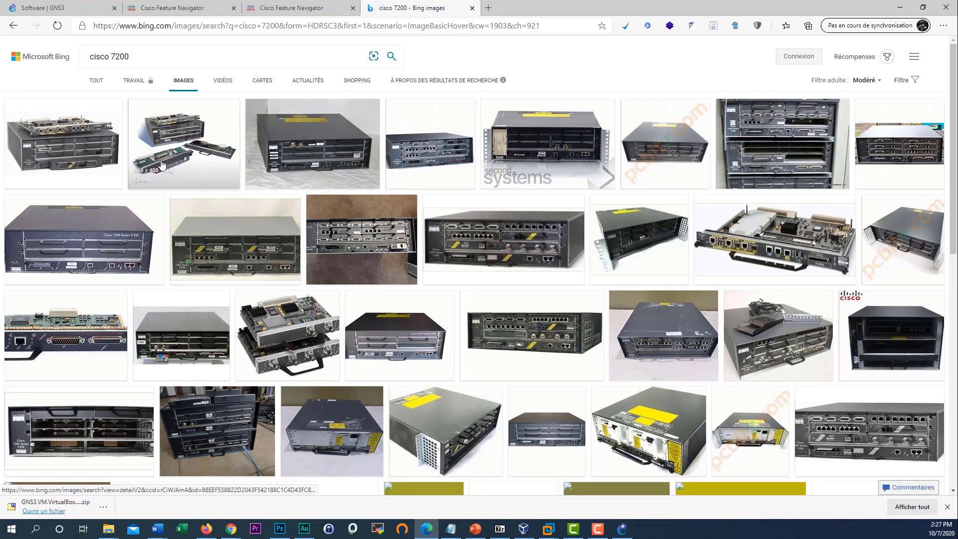
pyautogui.scroll(-1, 70, 378)
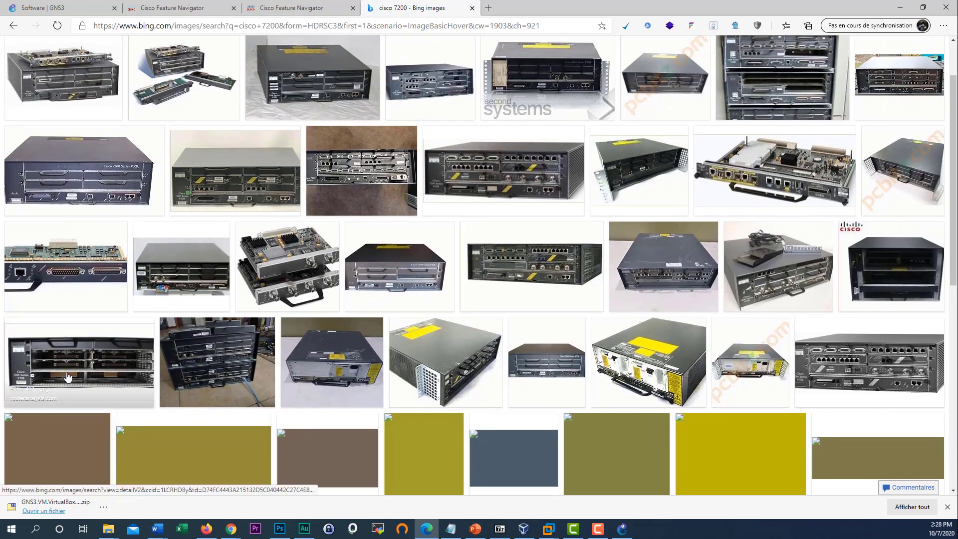
pyautogui.click(102, 362)
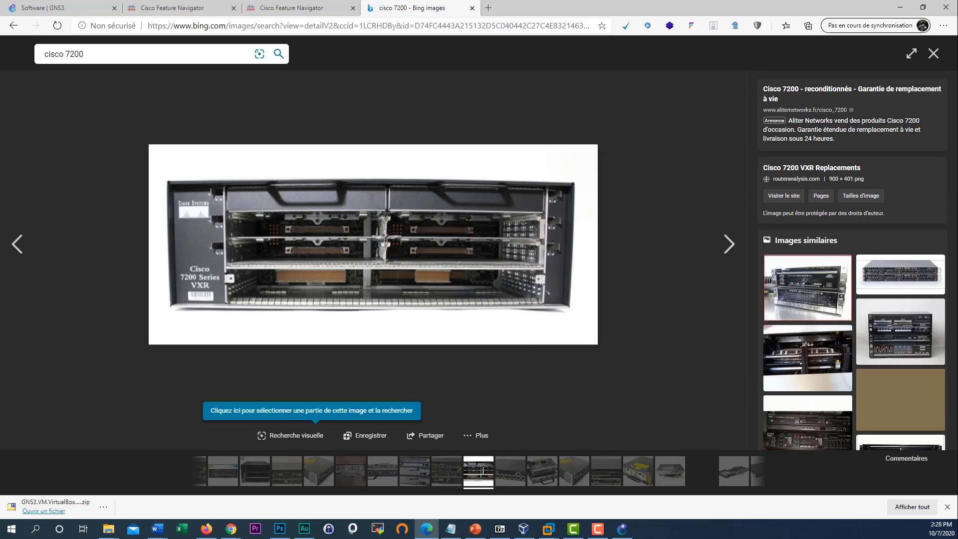
pyautogui.click(940, 55)
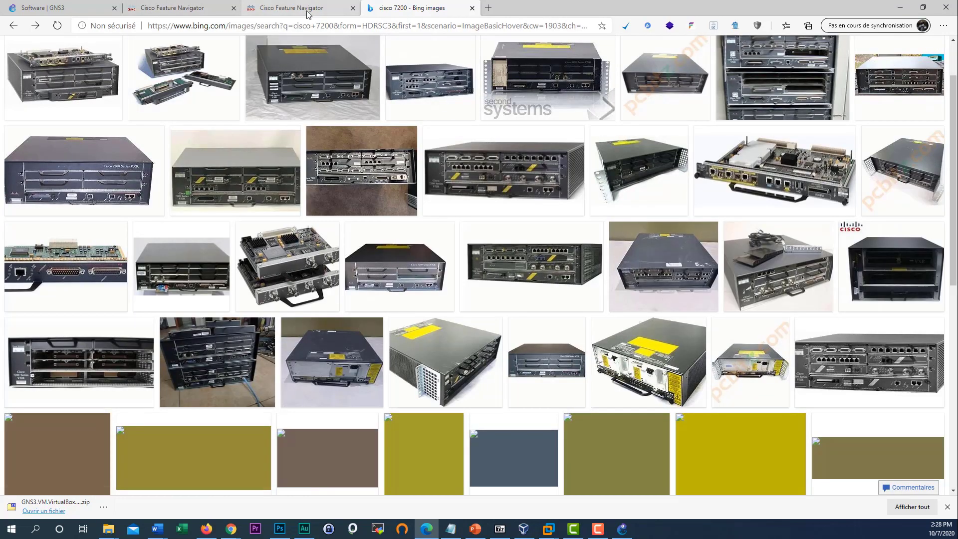
pyautogui.moveTo(825, 7); pyautogui.dragTo(0, 76)
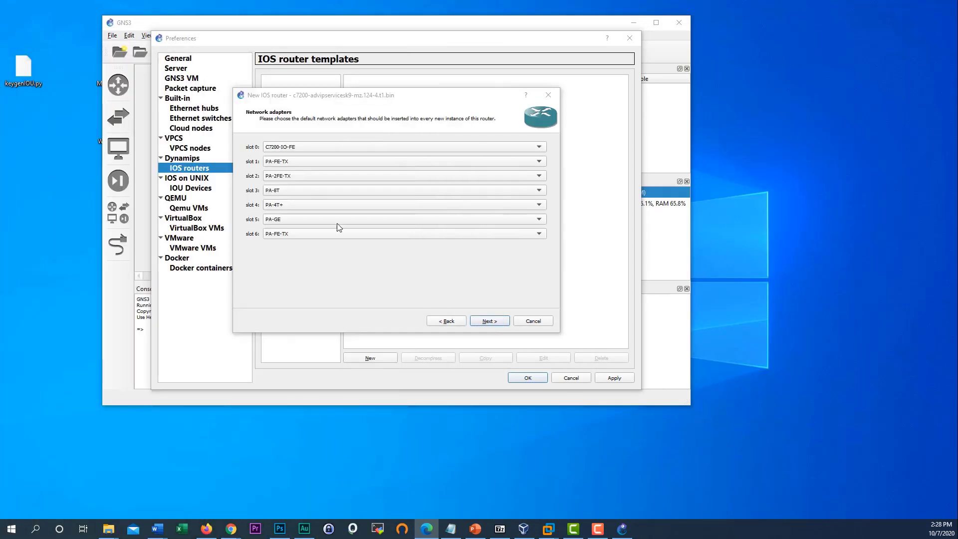
# - Find Idle-PC 0x60270810 for the c7200 image and finish the router template
pyautogui.click(490, 321)
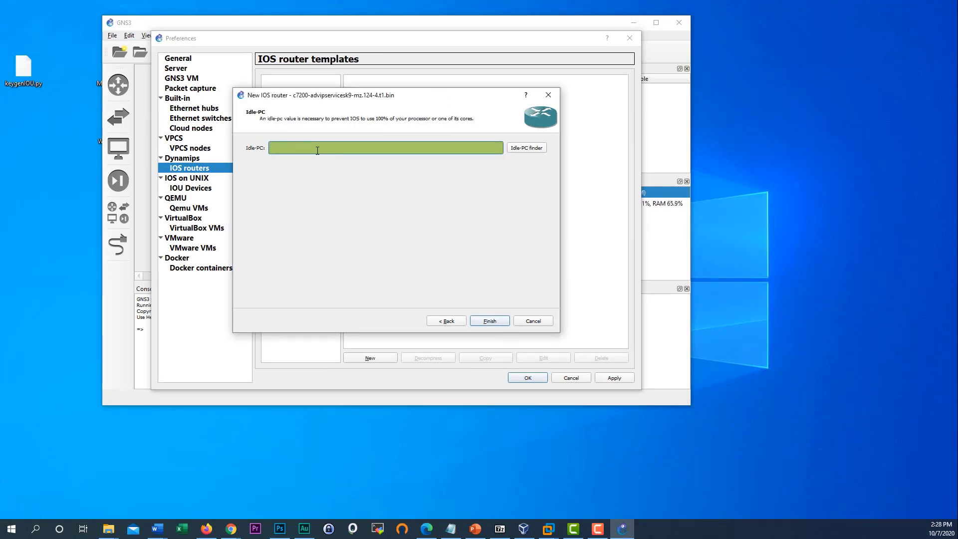
pyautogui.click(527, 148)
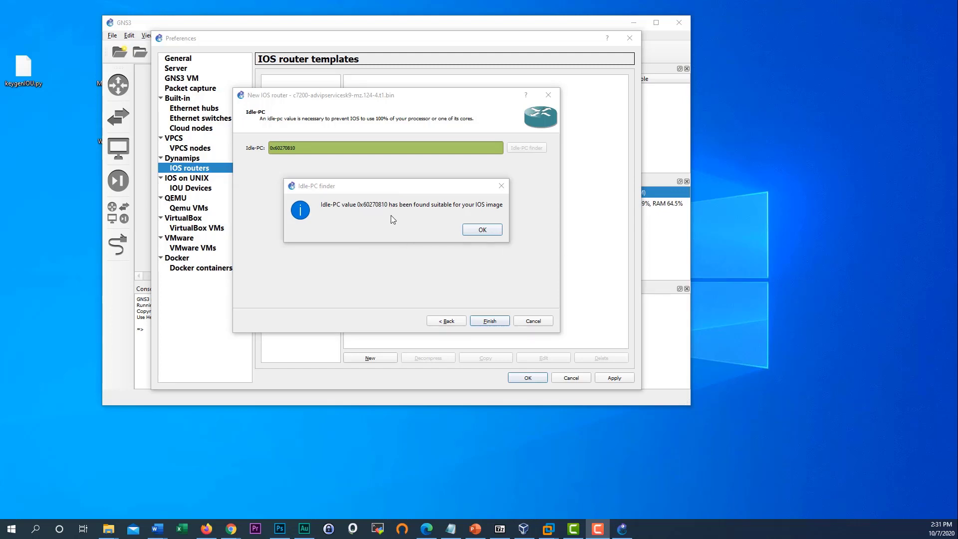
pyautogui.click(483, 231)
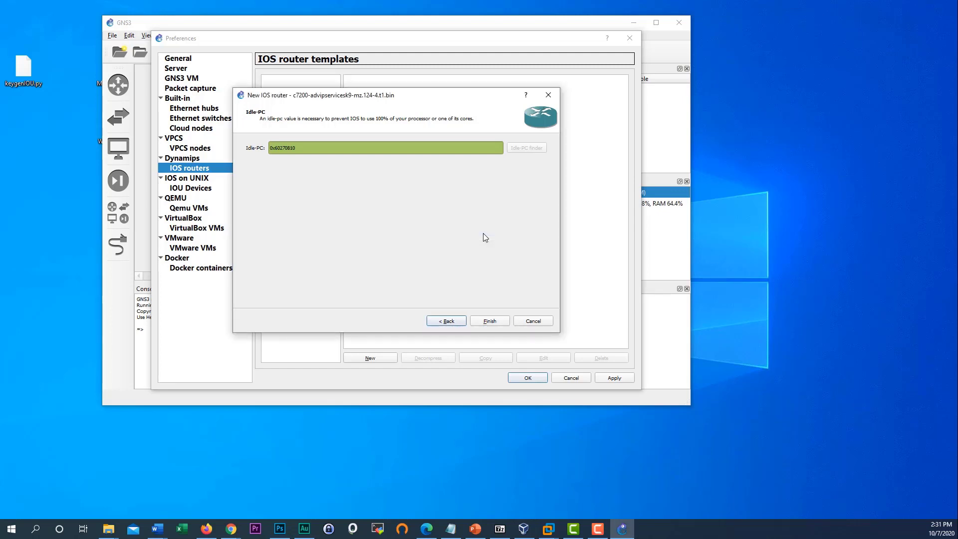
pyautogui.click(490, 321)
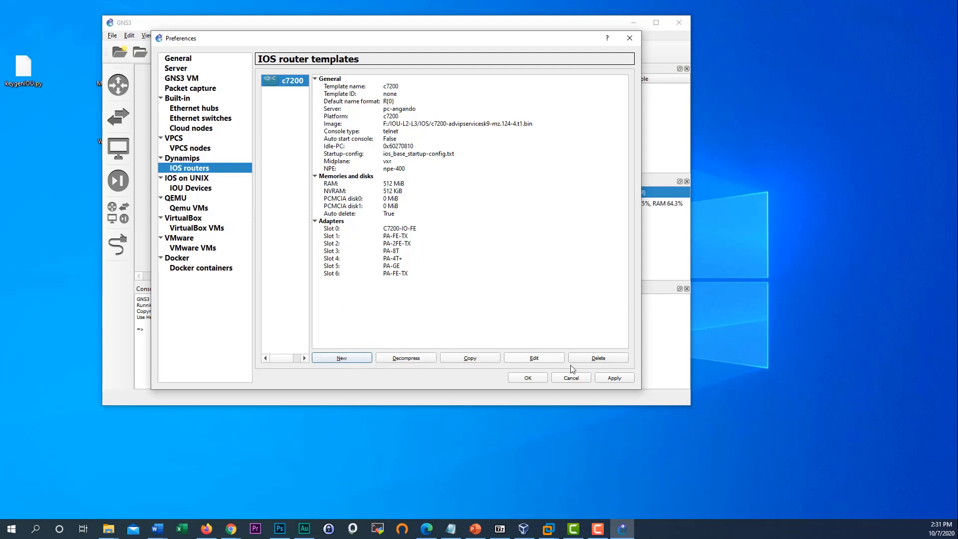
# - Apply and close Preferences, then shift the GNS3 window slightly right
pyautogui.click(618, 380)
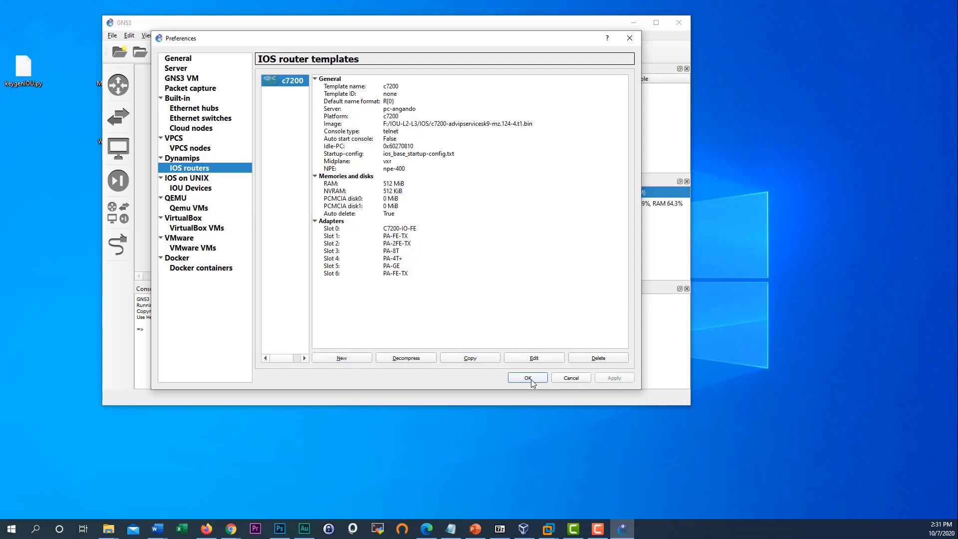
pyautogui.click(528, 379)
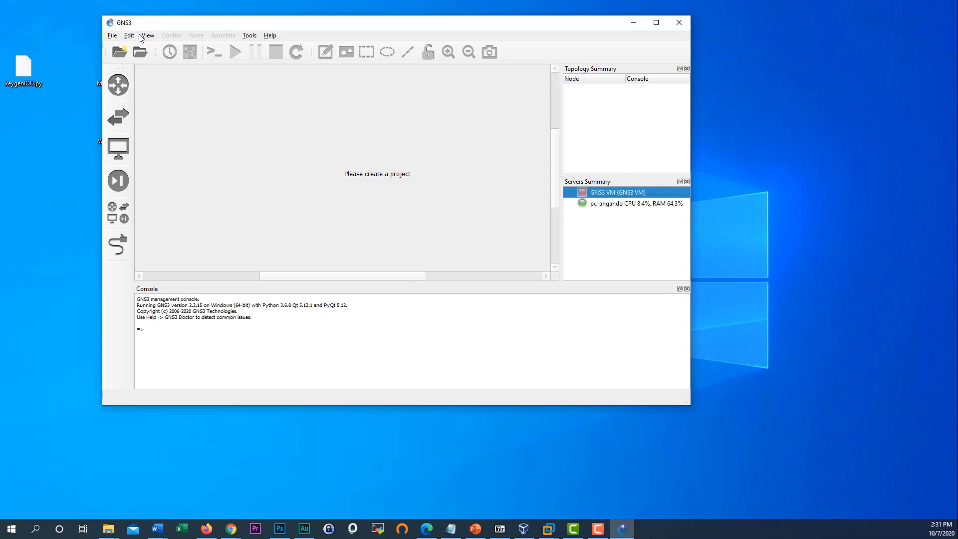
pyautogui.moveTo(195, 25); pyautogui.dragTo(228, 24)
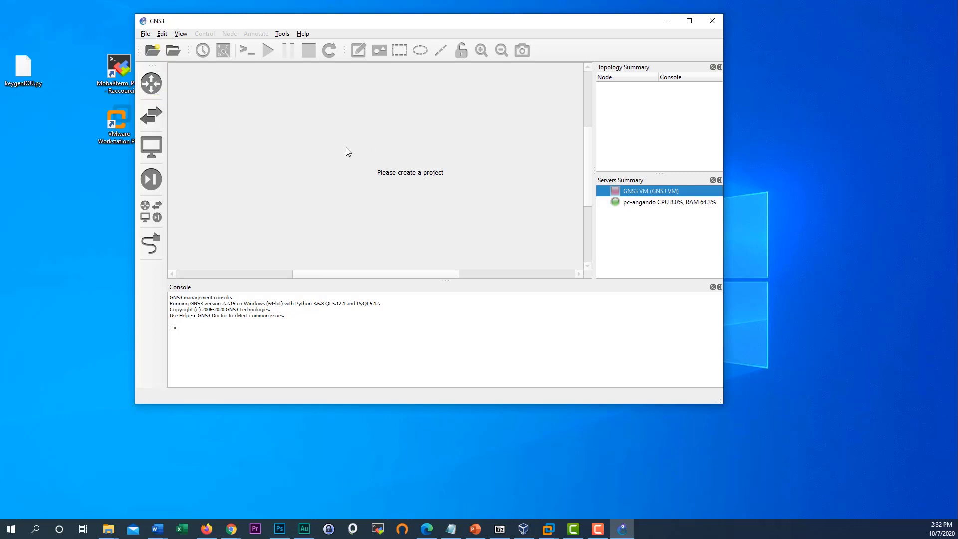
# - Browse the routers list to find c7200, then browse the switches, including the Frame Relay switch
pyautogui.click(155, 91)
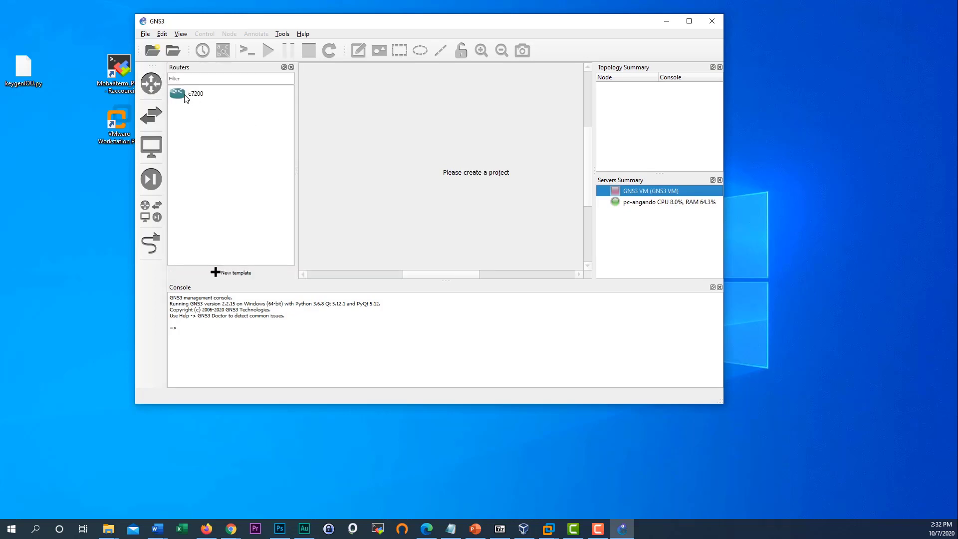
pyautogui.click(186, 97)
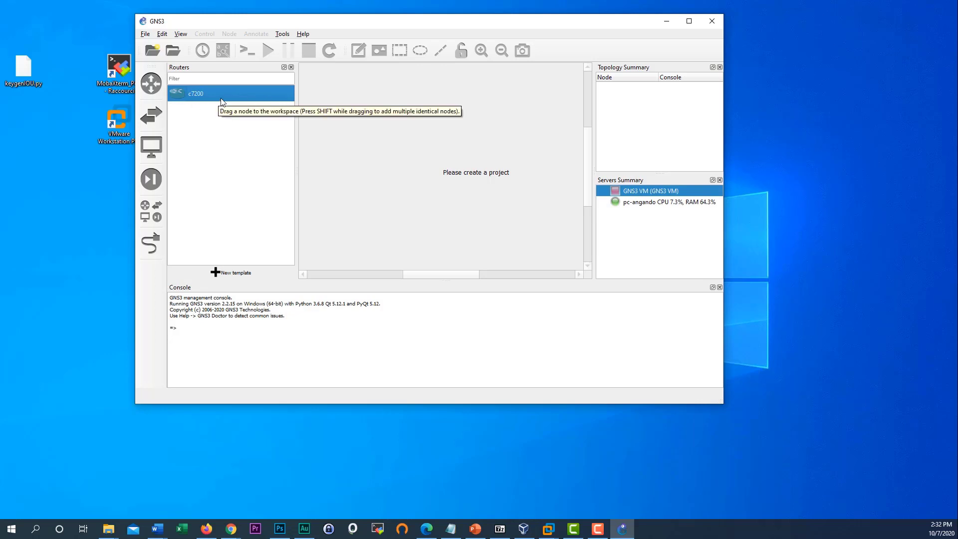
pyautogui.click(151, 119)
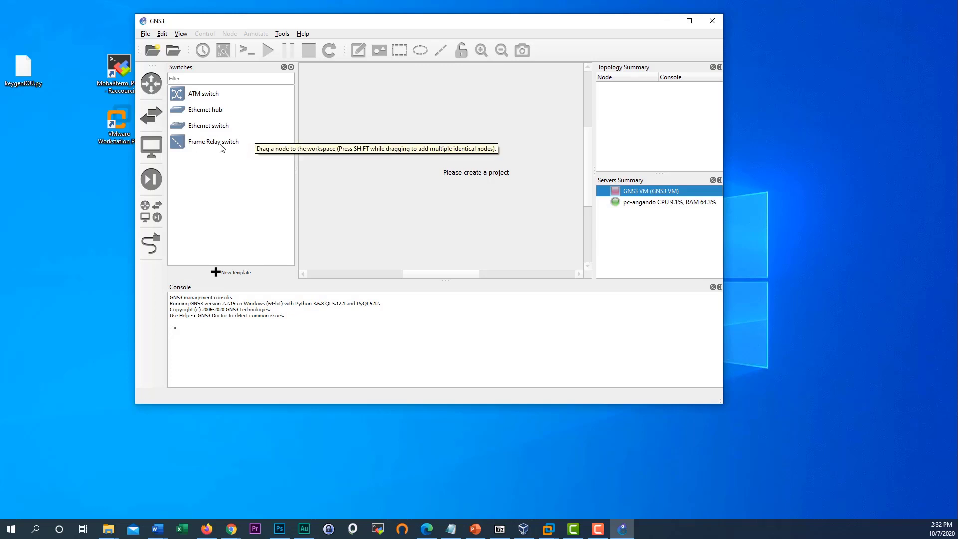
pyautogui.click(222, 145)
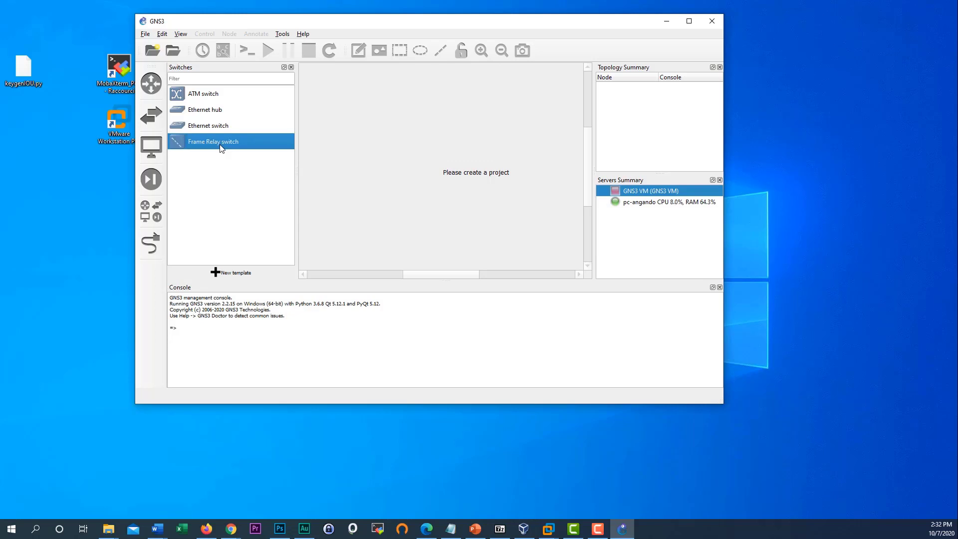
pyautogui.click(209, 131)
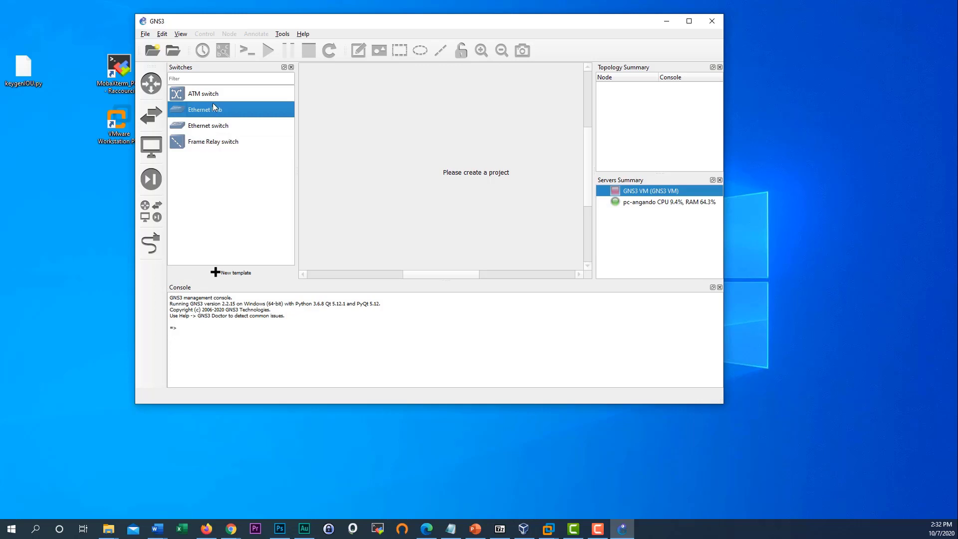
# - Browse end devices, looking at VPCS, NAT and Cloud
pyautogui.click(152, 147)
pyautogui.click(197, 129)
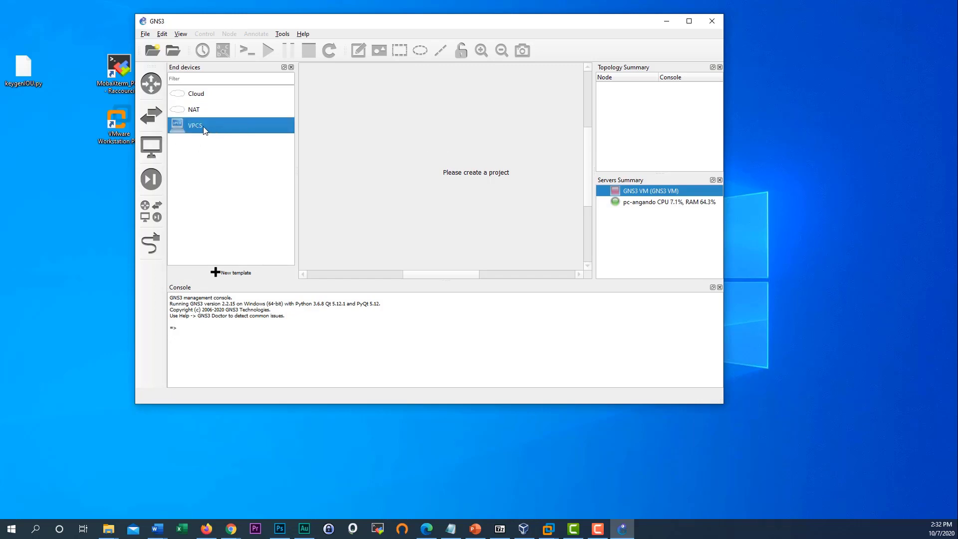
pyautogui.moveTo(199, 129)
pyautogui.mouseDown()
pyautogui.moveTo(344, 142)
pyautogui.moveTo(202, 128)
pyautogui.mouseUp()
pyautogui.click(196, 111)
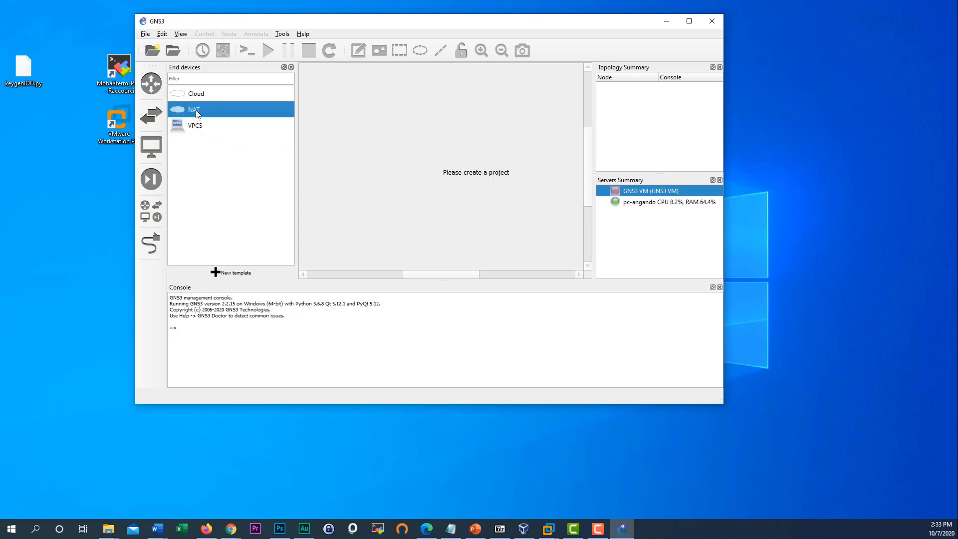
pyautogui.click(204, 99)
pyautogui.click(200, 112)
pyautogui.click(197, 97)
pyautogui.click(195, 110)
pyautogui.click(195, 98)
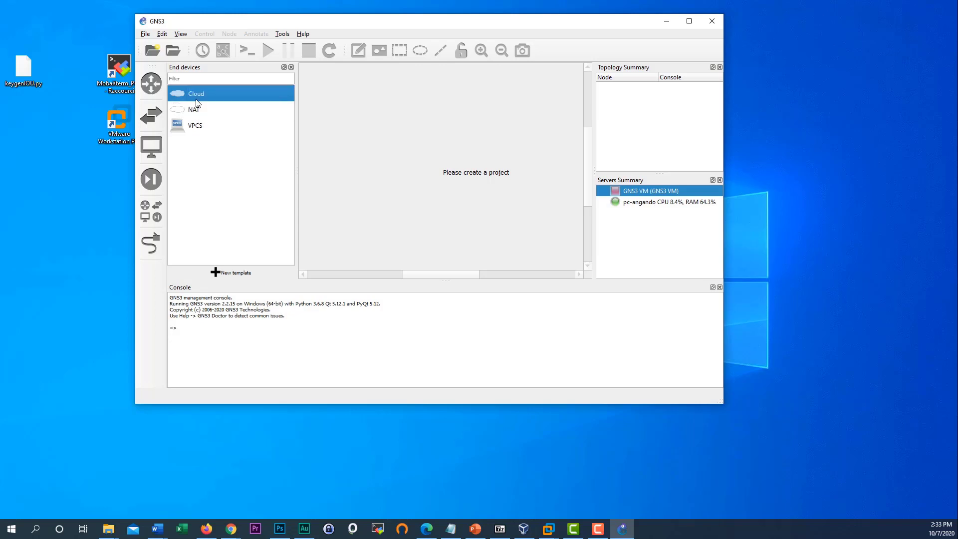
pyautogui.click(194, 114)
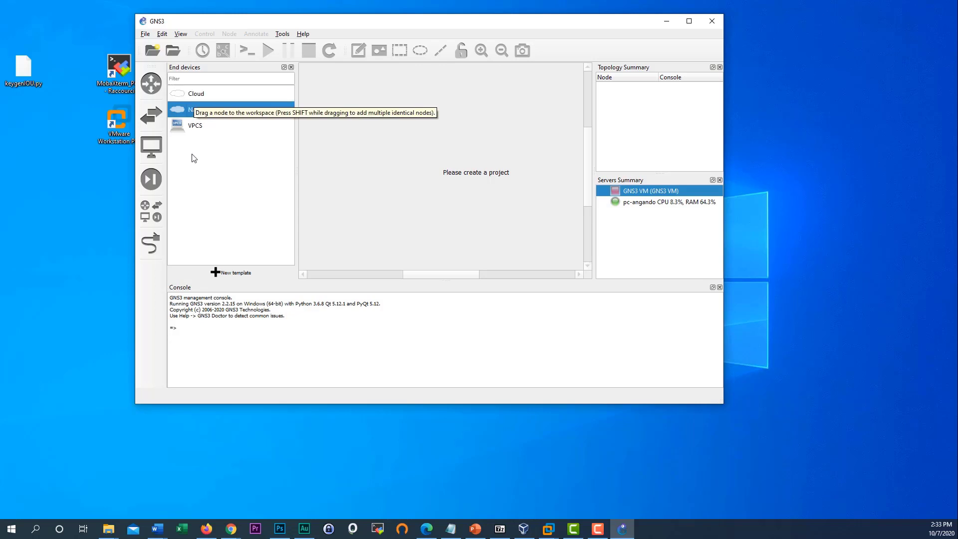
# - List all device types together, toggle link drawing mode, and select the c7200 template
pyautogui.click(153, 214)
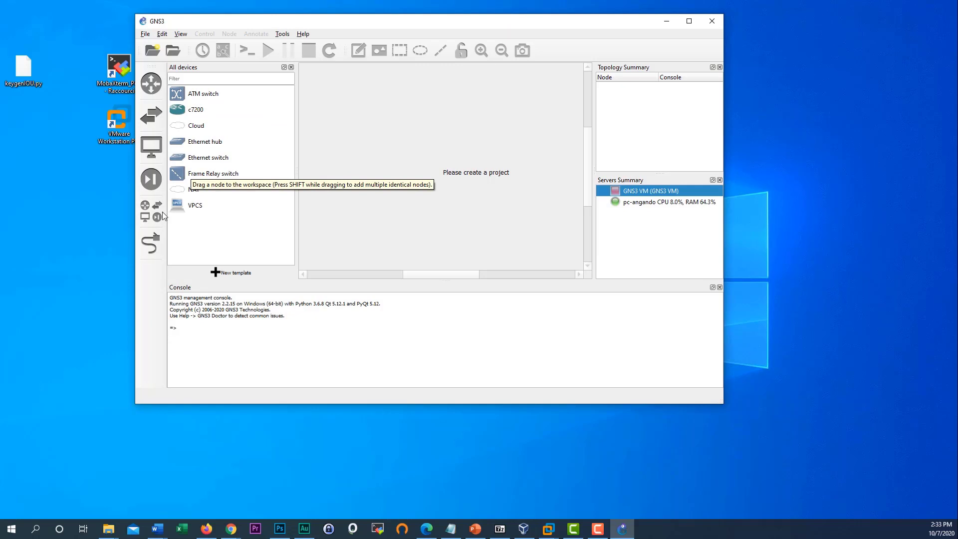
pyautogui.click(160, 247)
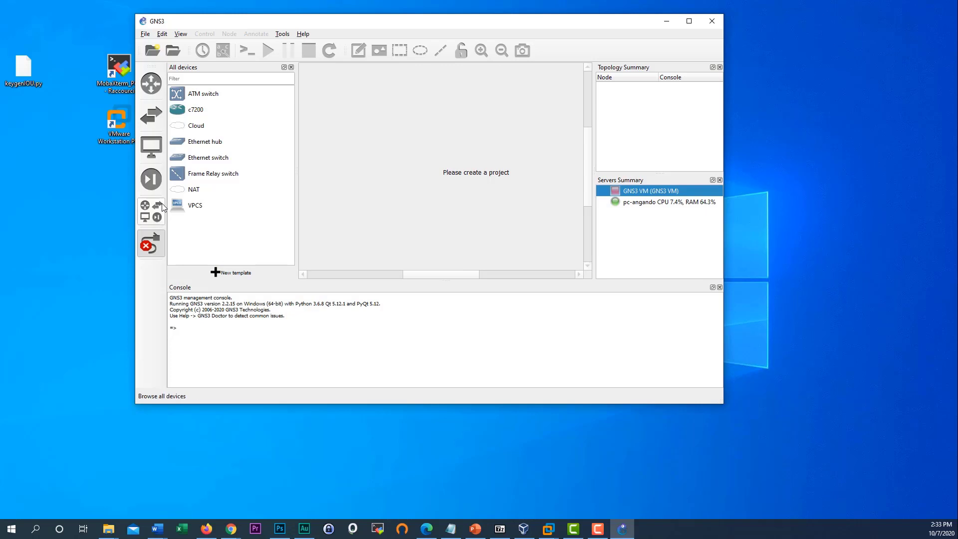
pyautogui.click(155, 237)
pyautogui.click(195, 113)
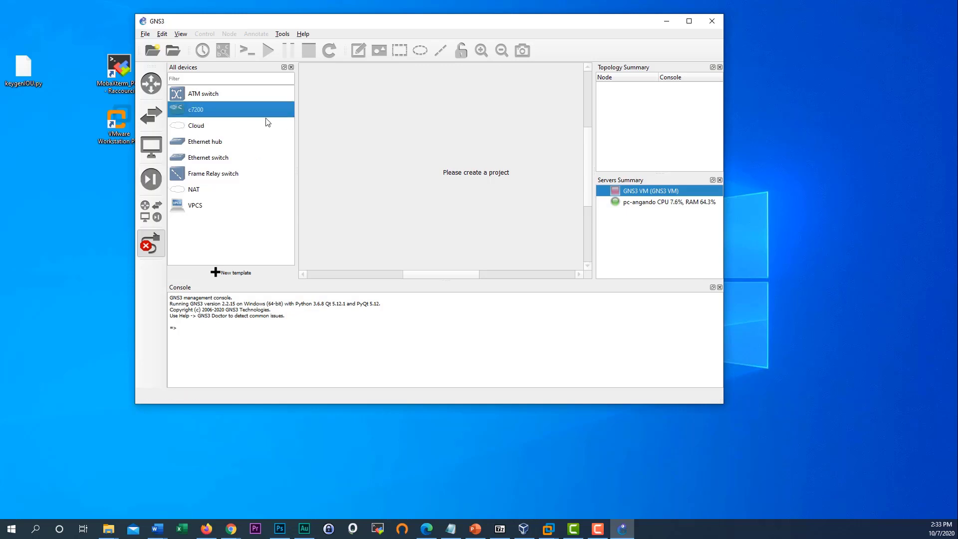
# - Manually start a local IOS router template from c3745-advipservicesk9-mz.124-4.t1.bin, keeping name c3745 and 256 MiB RAM
pyautogui.click(232, 274)
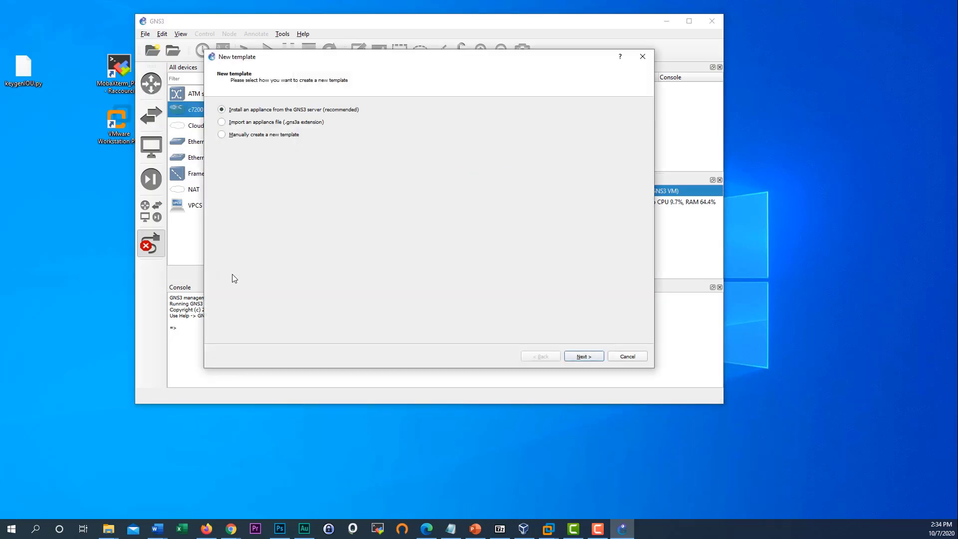
pyautogui.click(264, 135)
pyautogui.click(585, 357)
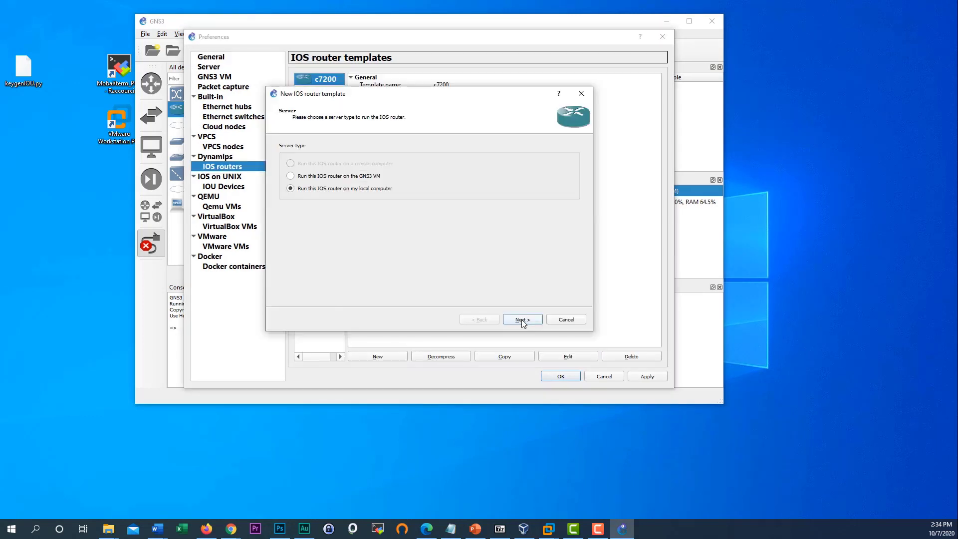
pyautogui.click(522, 320)
pyautogui.click(413, 169)
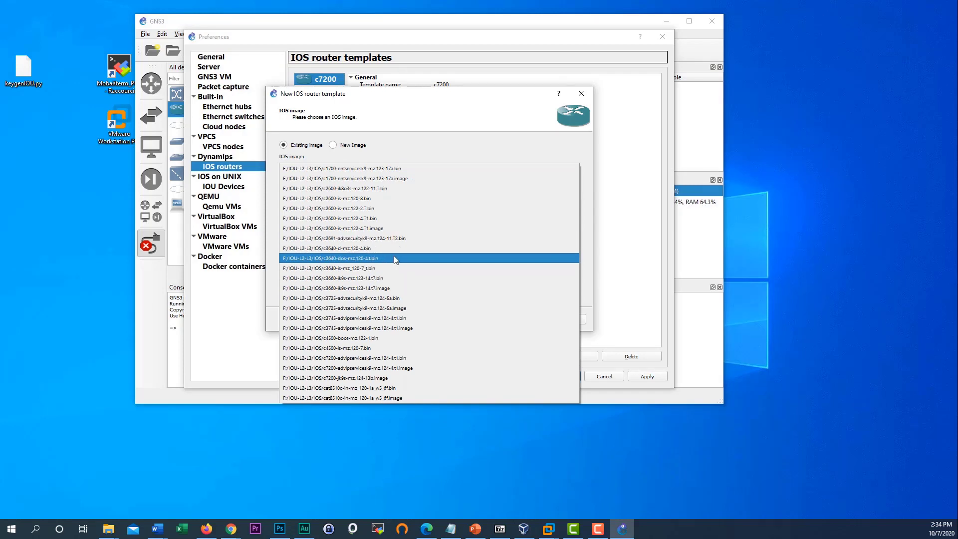
pyautogui.click(370, 319)
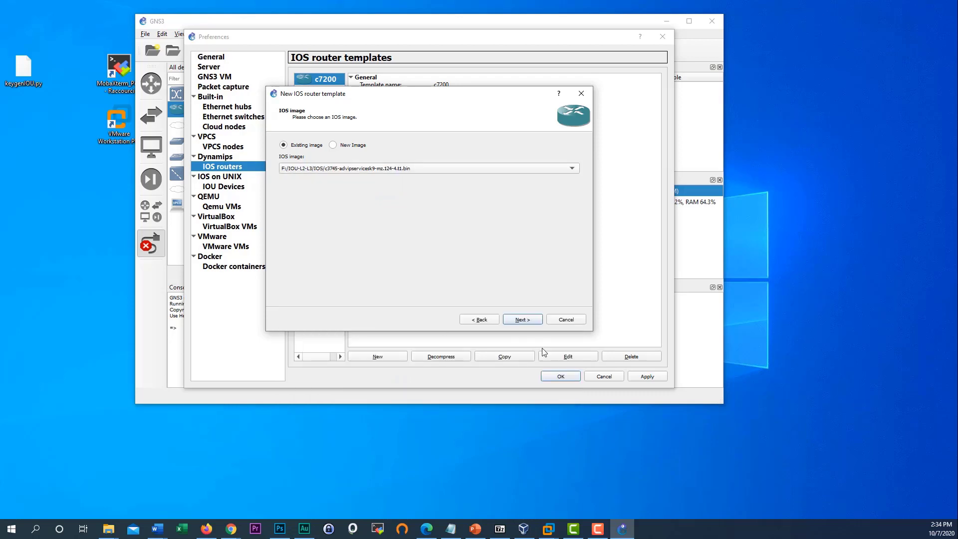
pyautogui.click(524, 323)
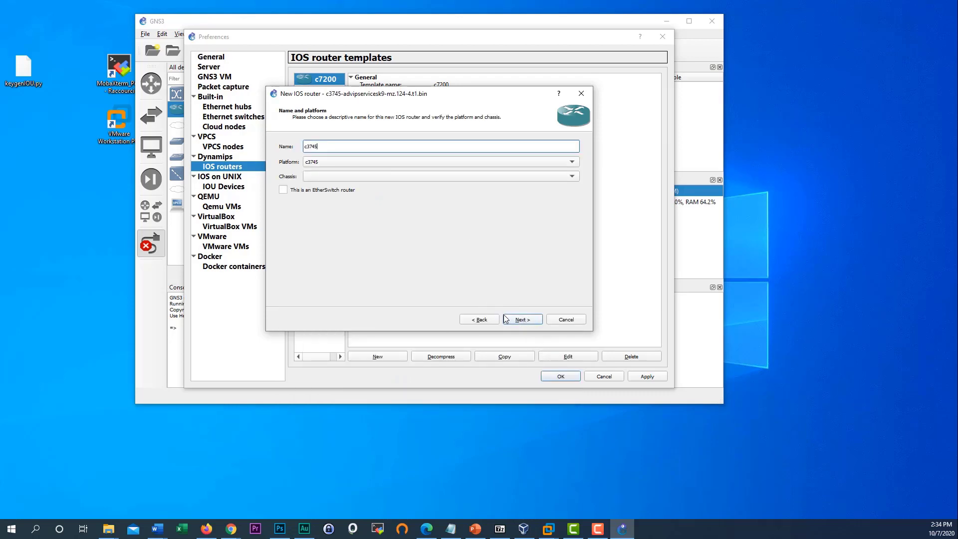
pyautogui.click(410, 176)
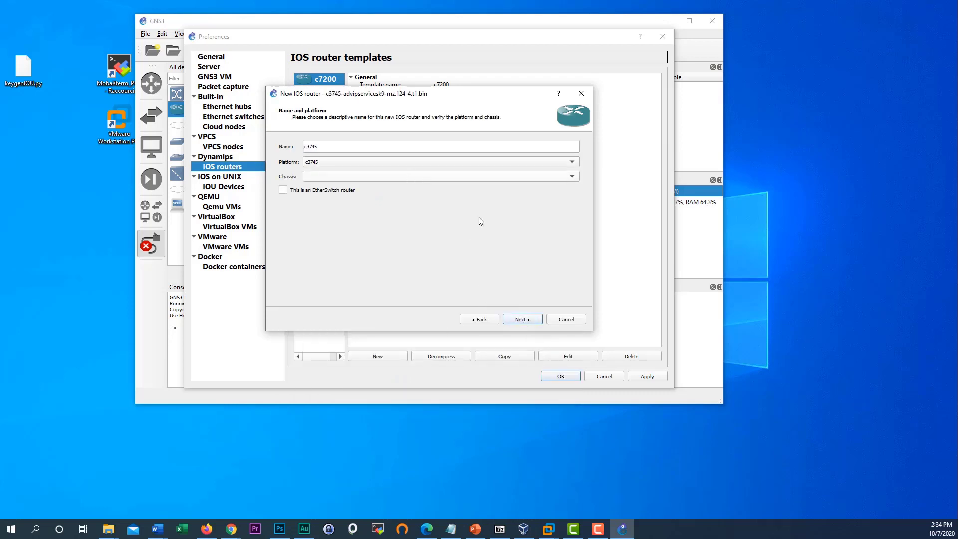
pyautogui.click(519, 322)
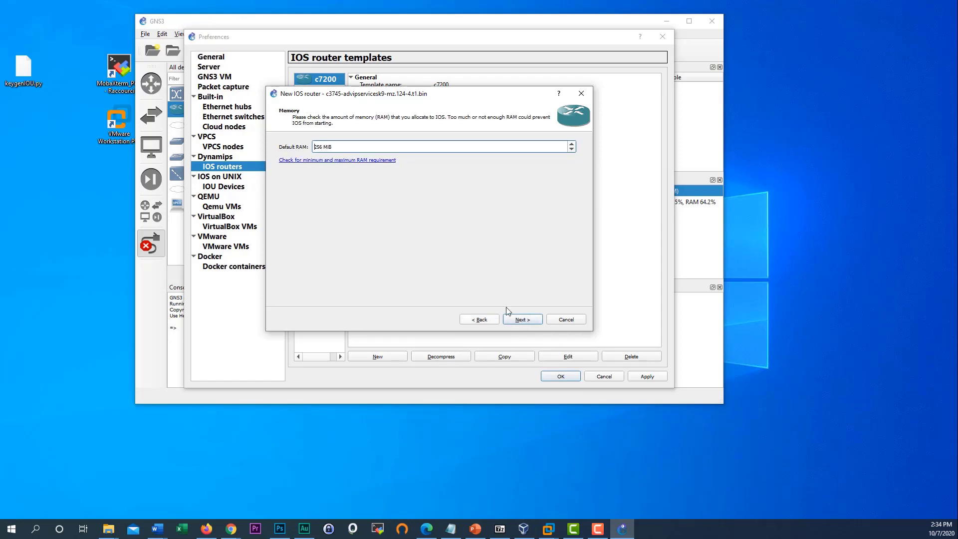
pyautogui.click(521, 321)
# - Set adapter slots 1–4 to NM-4T, NM-16ESW, NM-4T and NM-1FE-TX
pyautogui.click(347, 160)
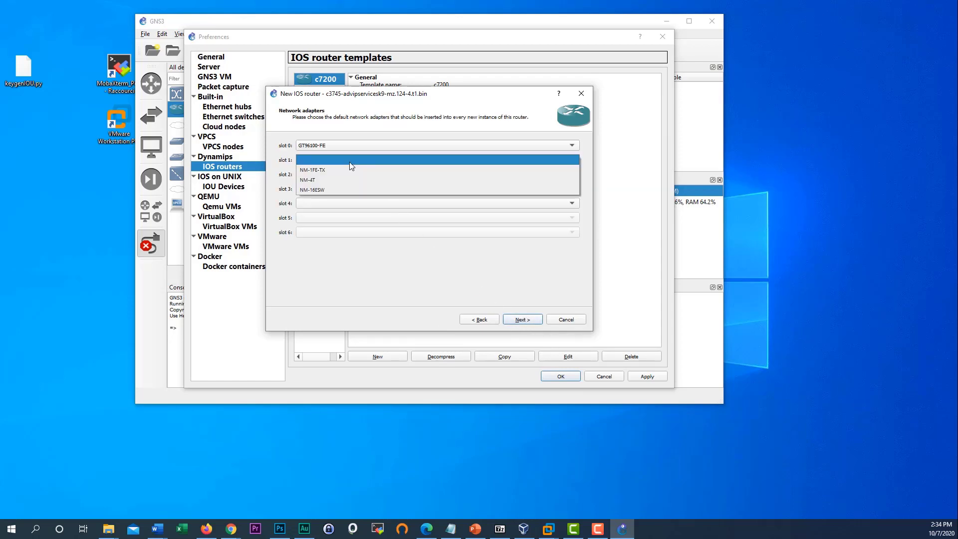
pyautogui.click(344, 180)
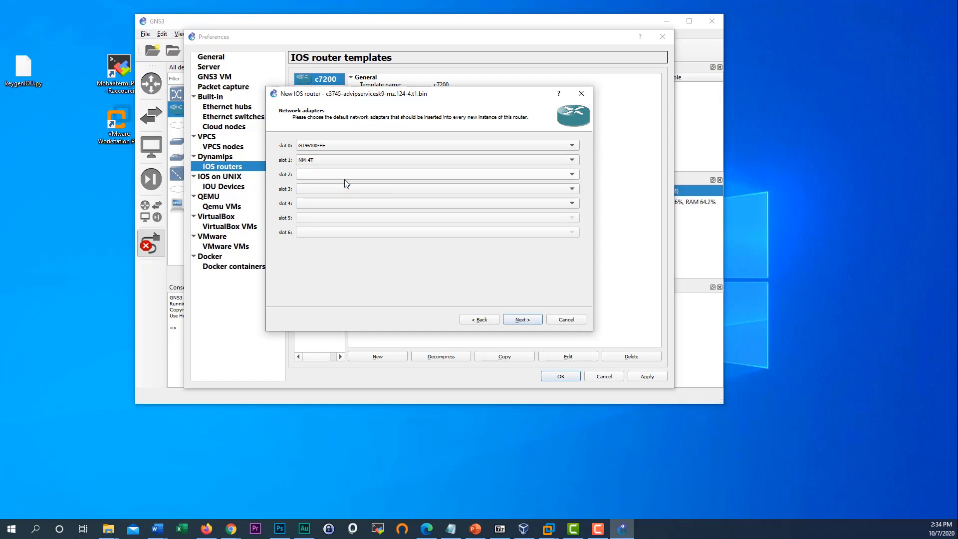
pyautogui.click(332, 174)
pyautogui.click(331, 201)
pyautogui.click(326, 189)
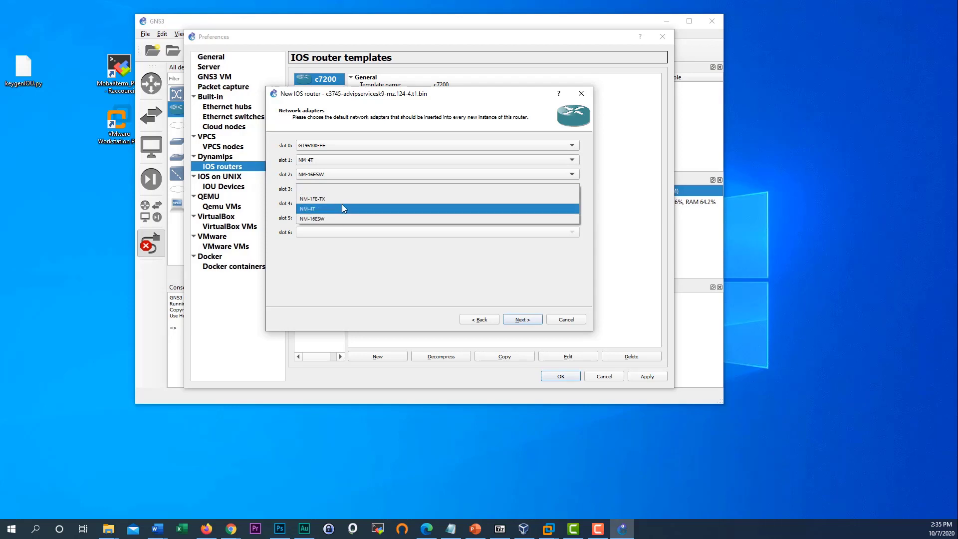
pyautogui.click(342, 206)
pyautogui.click(327, 203)
pyautogui.click(325, 213)
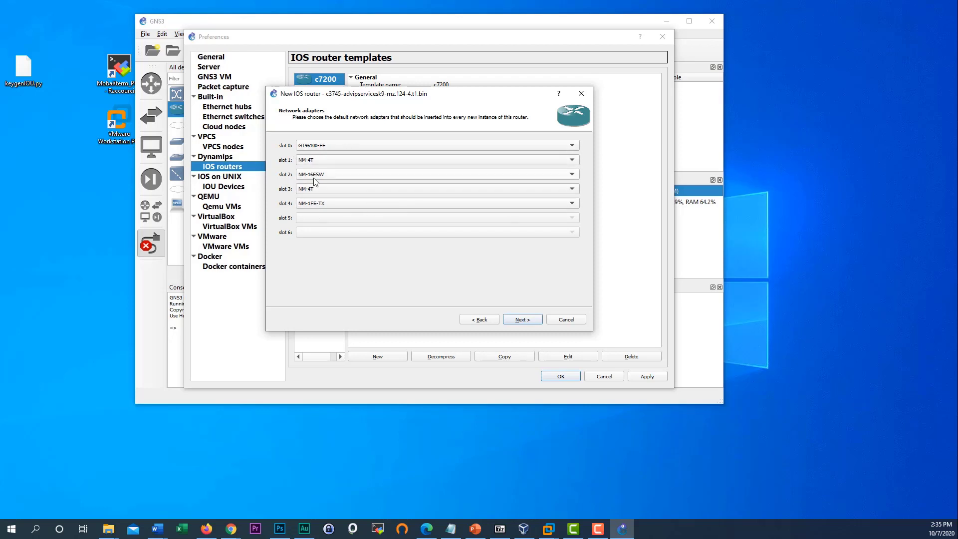
pyautogui.click(528, 319)
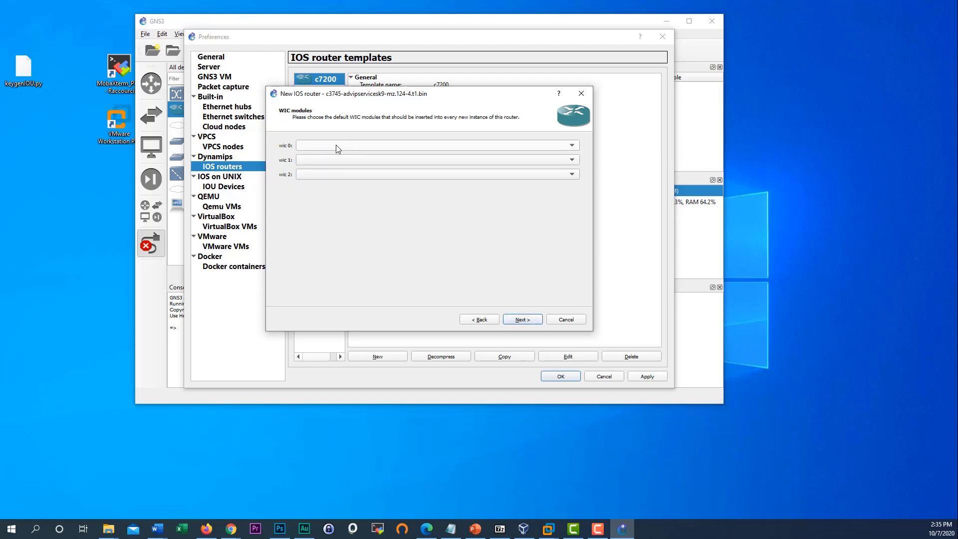
# - Fit a WIC-2T module in wic 0 and a WIC-1T in wic 1
pyautogui.click(319, 147)
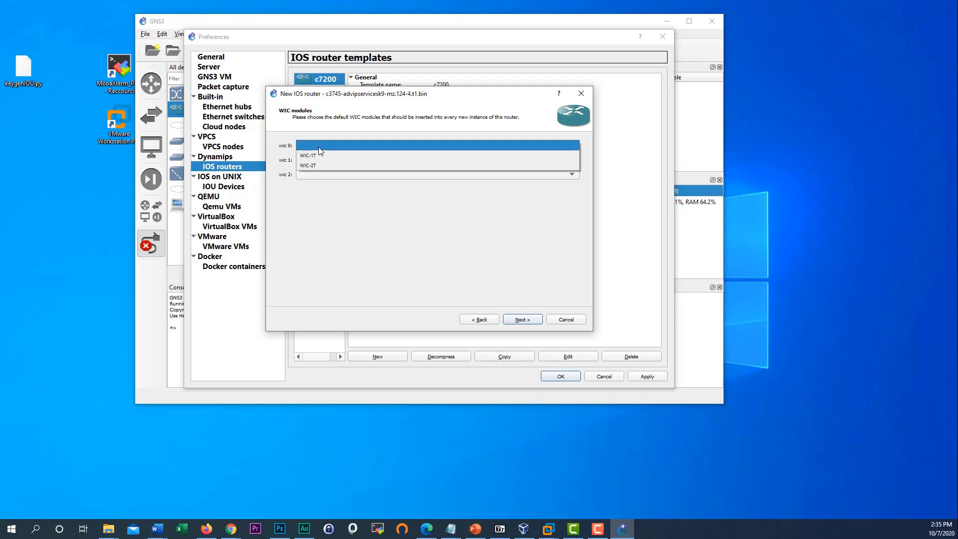
pyautogui.click(321, 204)
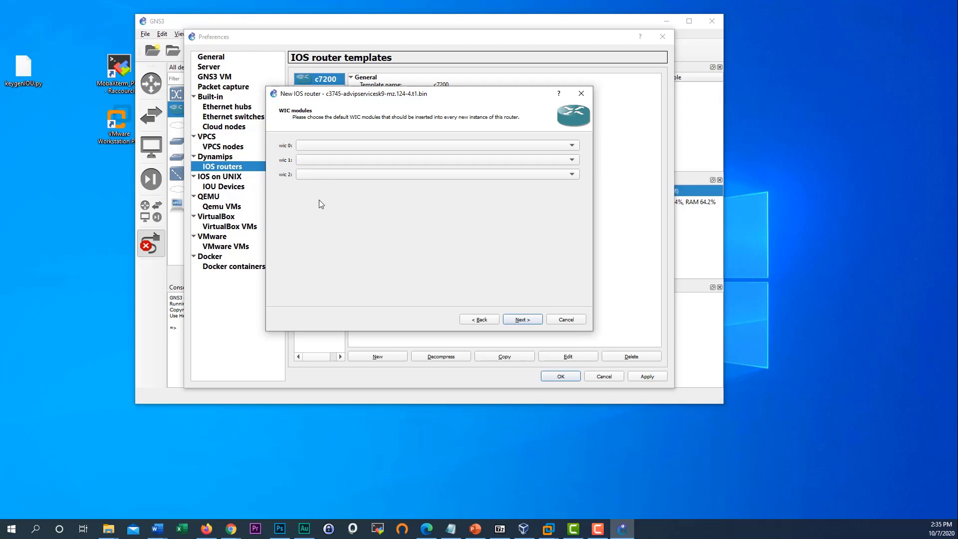
pyautogui.click(316, 145)
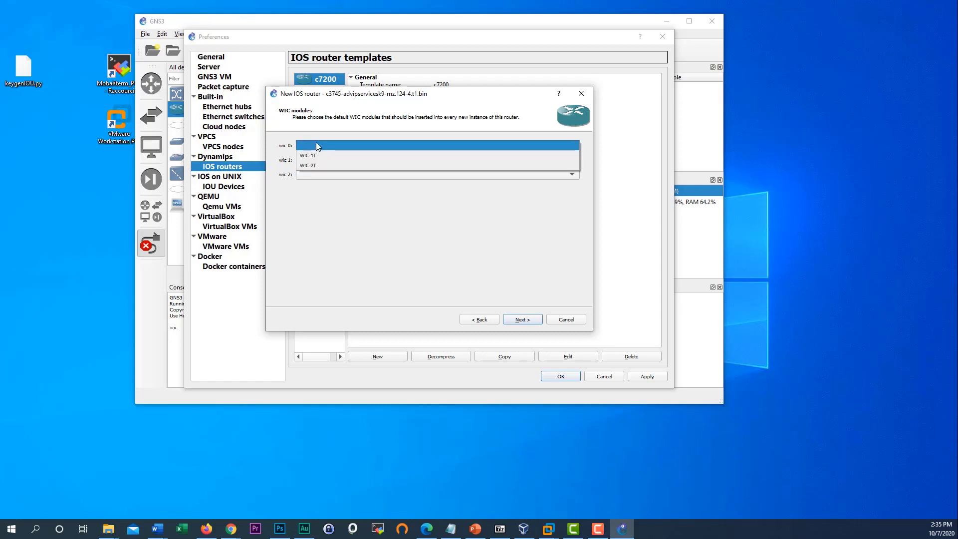
pyautogui.click(327, 168)
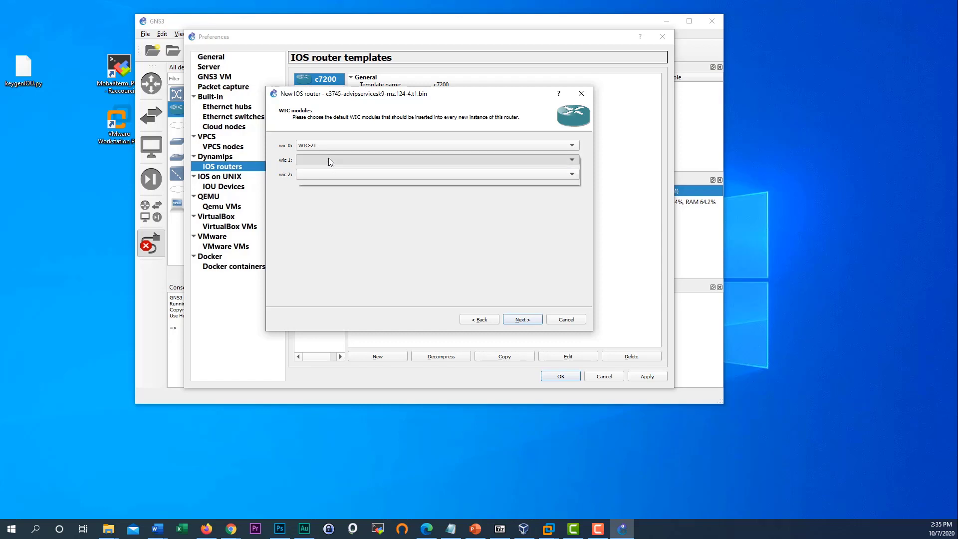
pyautogui.click(328, 159)
pyautogui.click(331, 170)
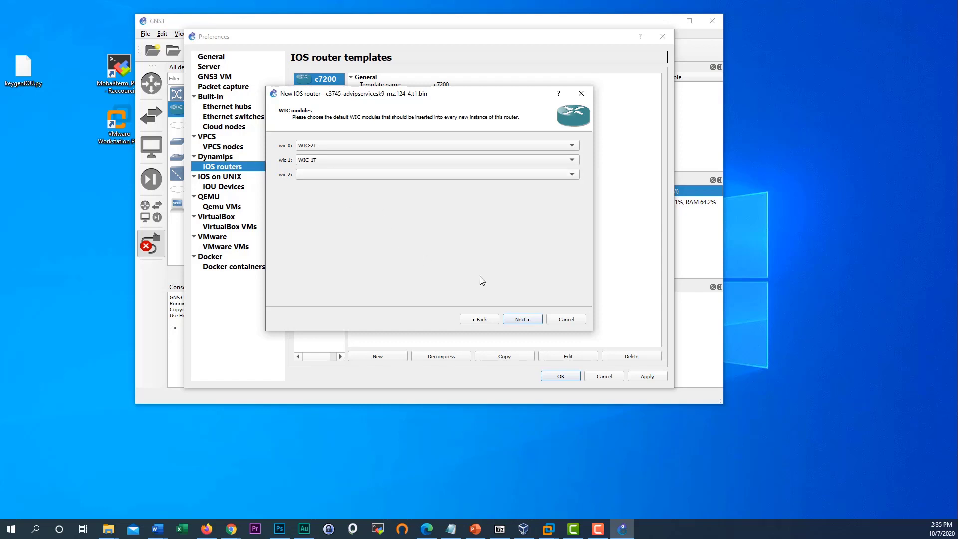
pyautogui.click(522, 319)
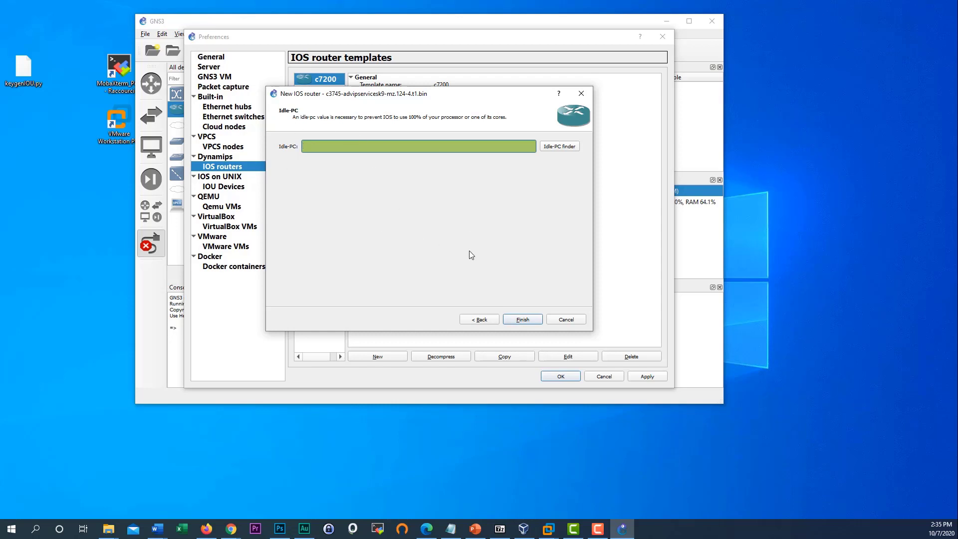
# - Run the Idle-PC finder and accept the found value 0x60b22a18
pyautogui.click(549, 148)
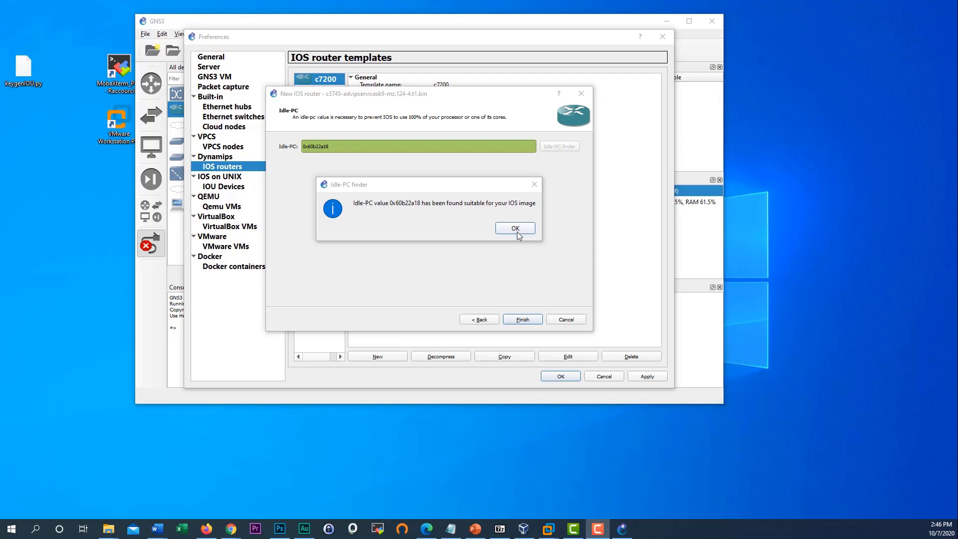
pyautogui.click(518, 234)
# - Finish the c3745 template, apply and close Preferences, and select c3745 in the device list
pyautogui.click(522, 320)
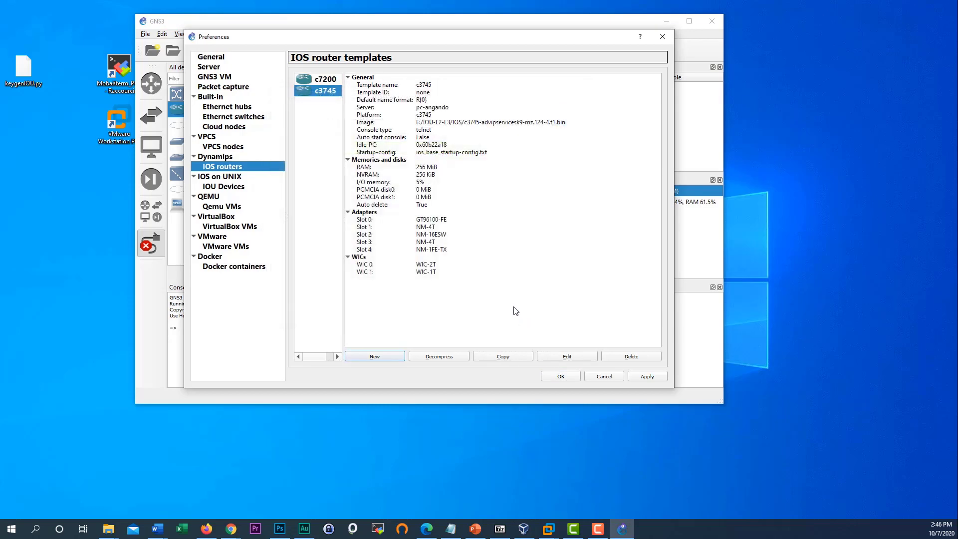
pyautogui.click(648, 377)
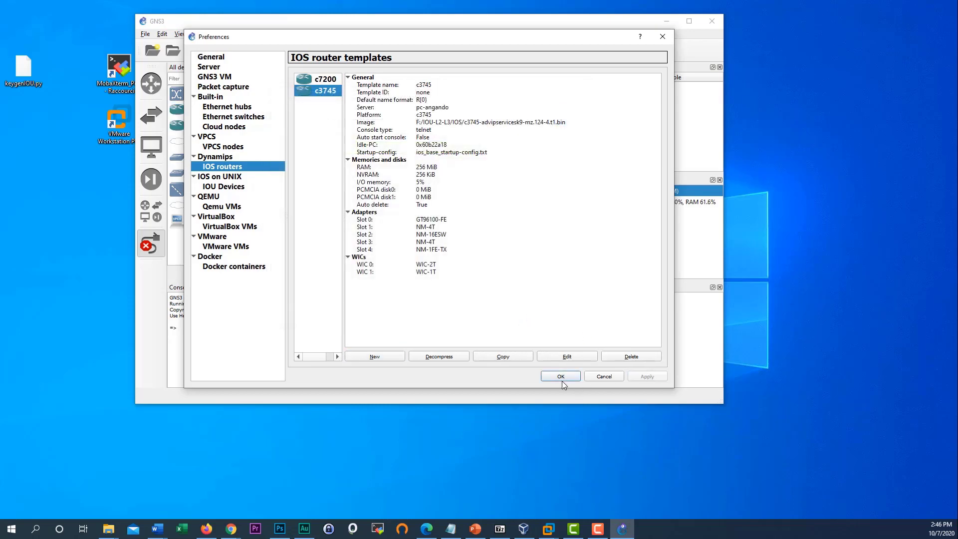
pyautogui.click(561, 377)
pyautogui.click(195, 114)
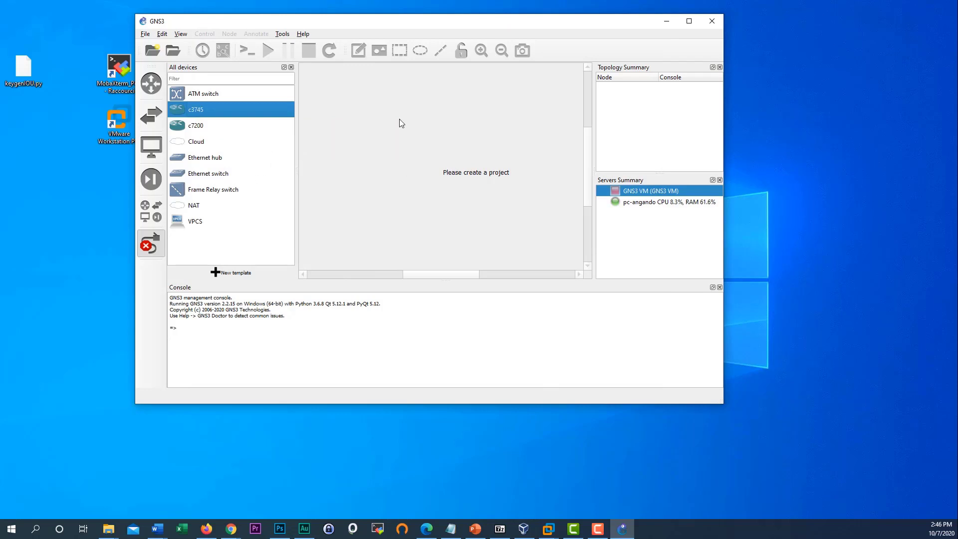
# - Start a new blank GNS3 project and name it 'test'
pyautogui.click(145, 35)
pyautogui.click(172, 46)
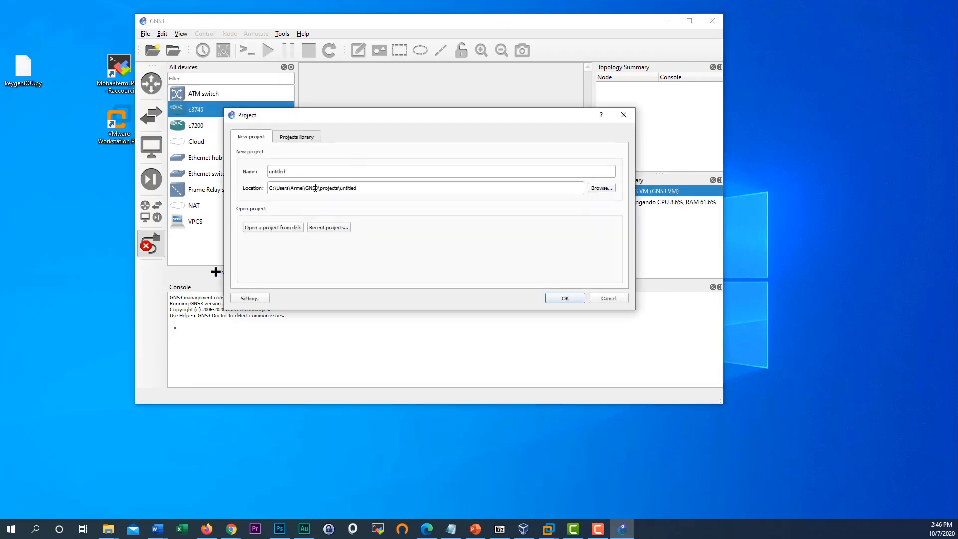
pyautogui.write('test')
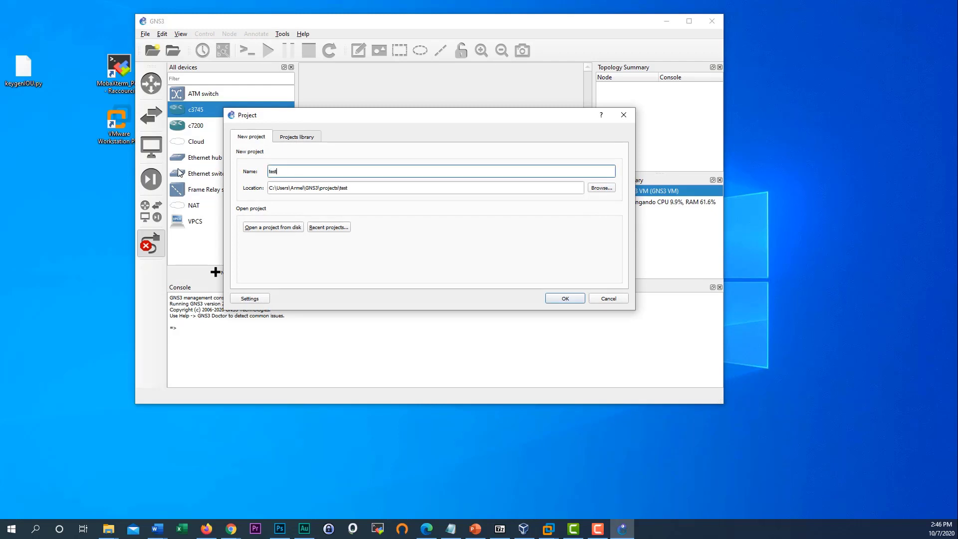
pyautogui.click(566, 299)
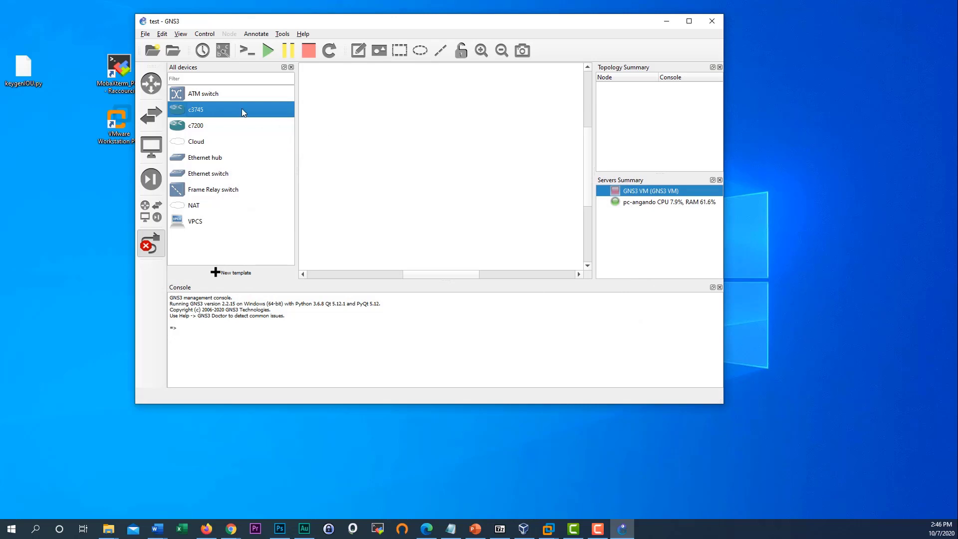
# - Place a c3745 router as R1 and a c7200 router as R2, maximizing the window
pyautogui.moveTo(244, 111); pyautogui.dragTo(274, 133)
pyautogui.moveTo(274, 133); pyautogui.dragTo(391, 144)
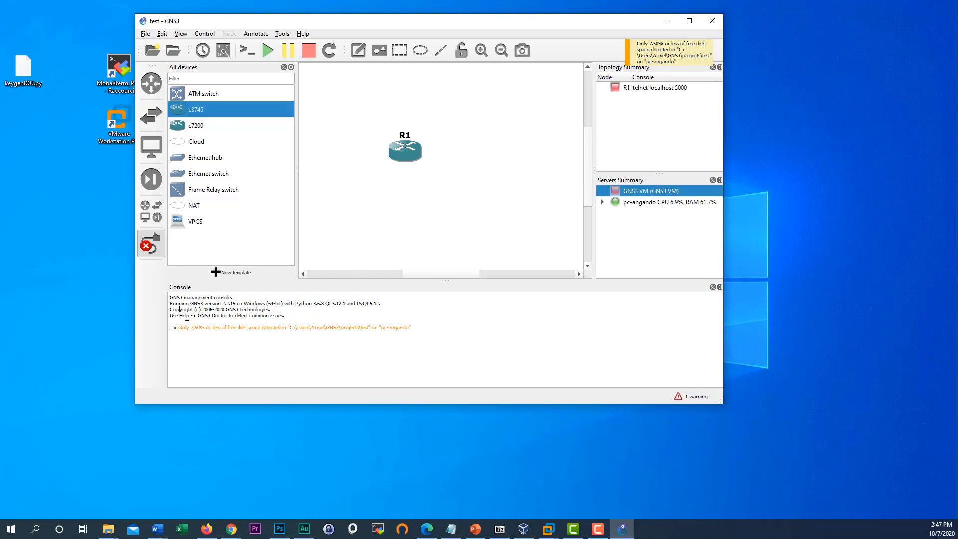
pyautogui.moveTo(180, 309); pyautogui.dragTo(305, 333)
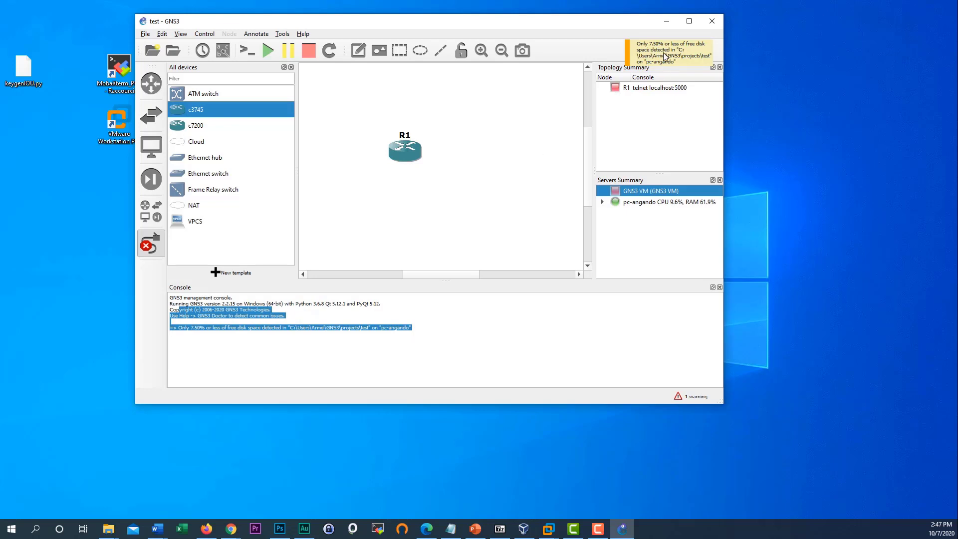
pyautogui.click(690, 21)
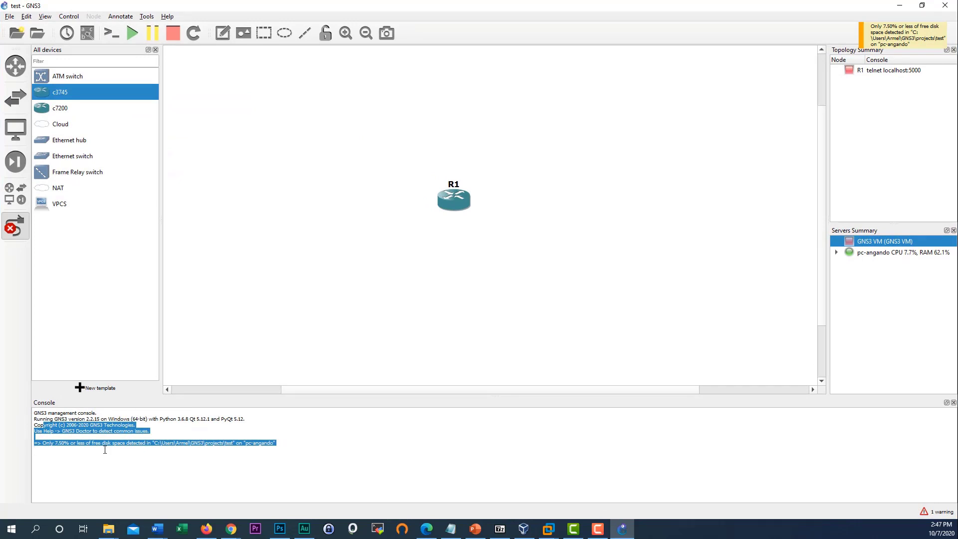
pyautogui.moveTo(45, 108); pyautogui.dragTo(545, 173)
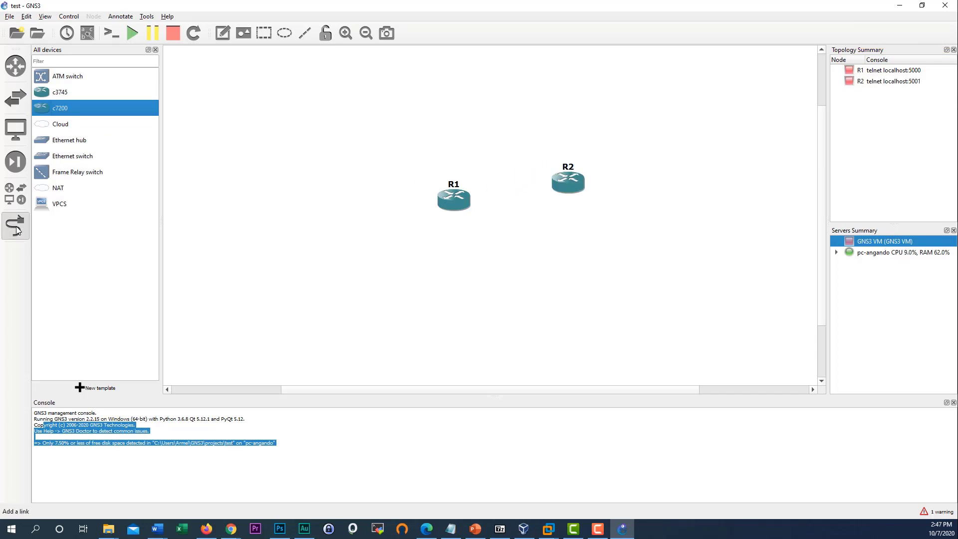
# - Draw a serial link from R1 to R2 after abandoning a first attempt, then stop the link tool
pyautogui.click(454, 202)
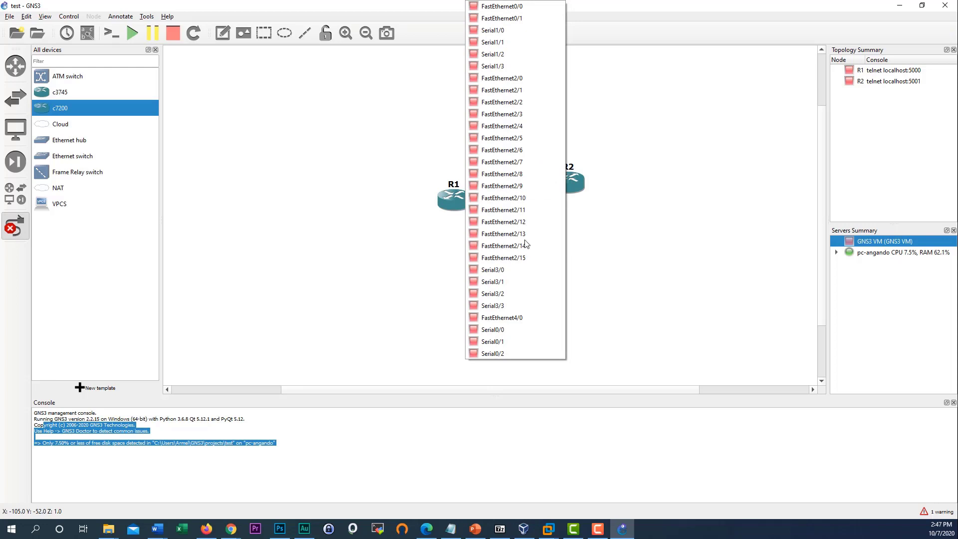
pyautogui.click(529, 270)
pyautogui.click(560, 188)
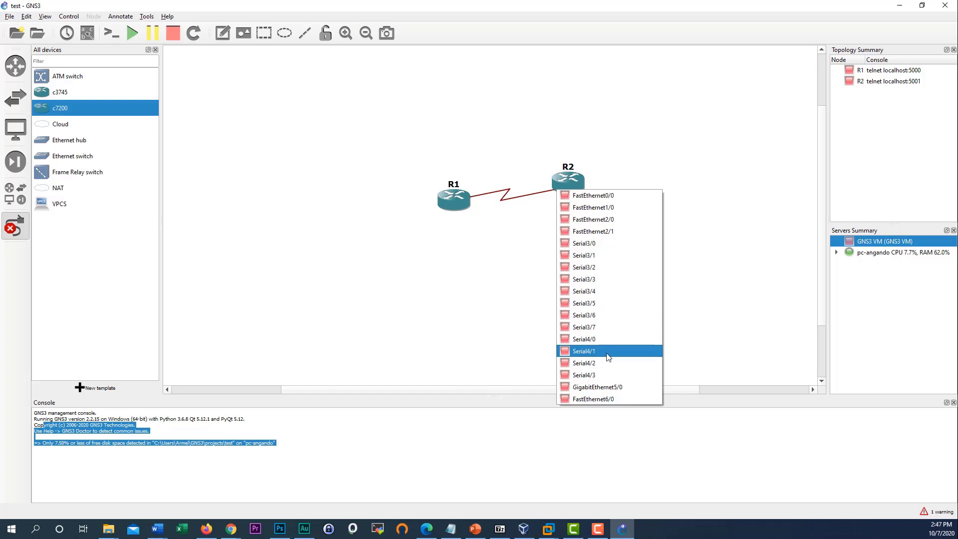
pyautogui.click(613, 332)
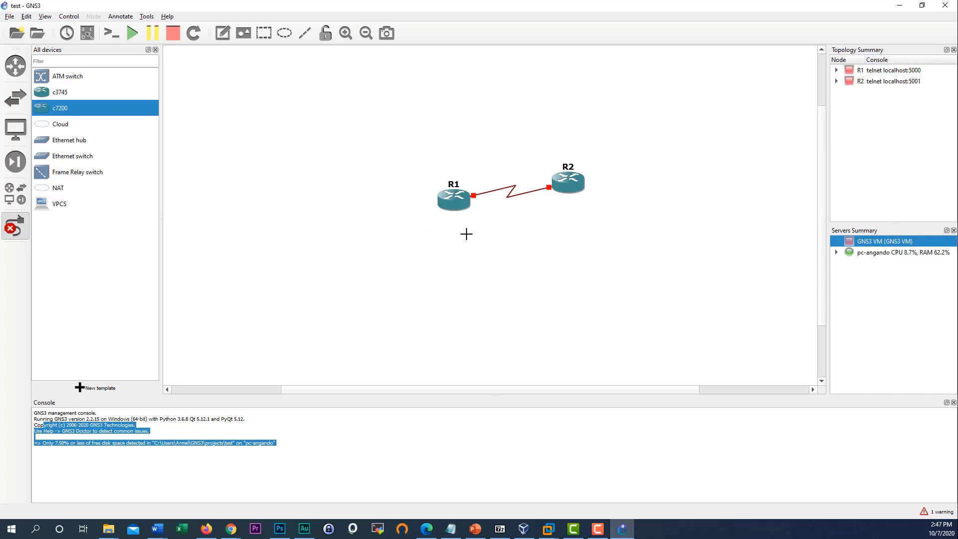
pyautogui.click(461, 201)
pyautogui.click(525, 205)
pyautogui.click(571, 187)
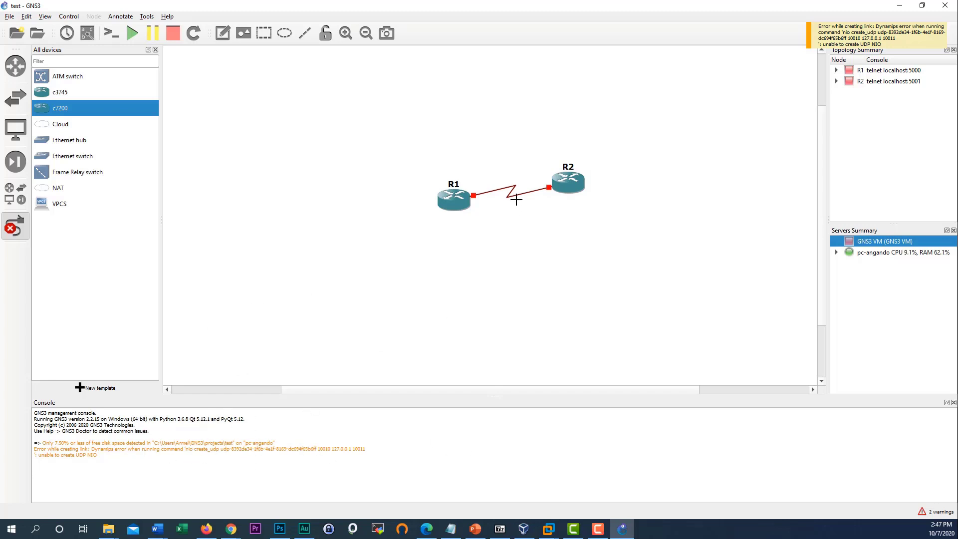
pyautogui.click(15, 227)
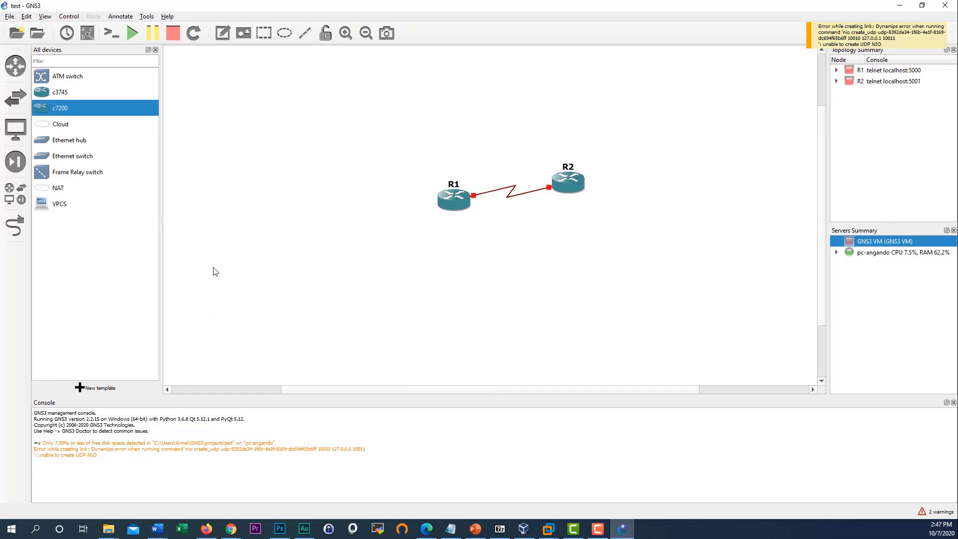
# - Start router R2 from its context menu, leaving R1 stopped
pyautogui.rightClick(459, 208)
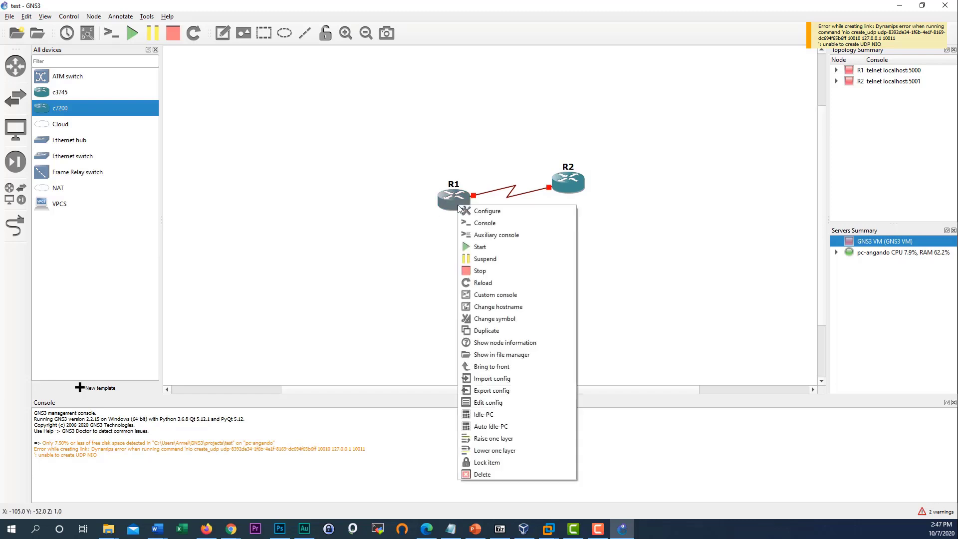
pyautogui.click(396, 129)
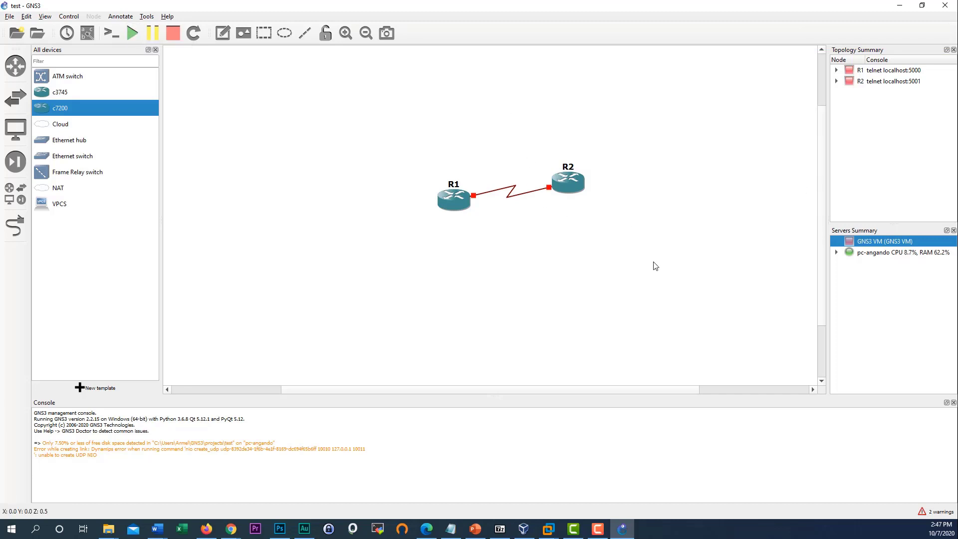
pyautogui.rightClick(866, 71)
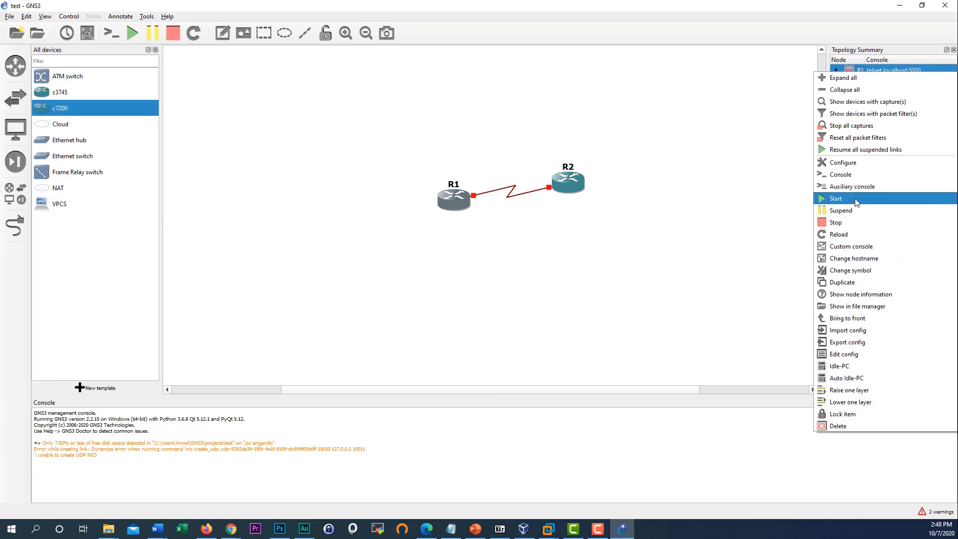
pyautogui.click(581, 196)
pyautogui.rightClick(580, 195)
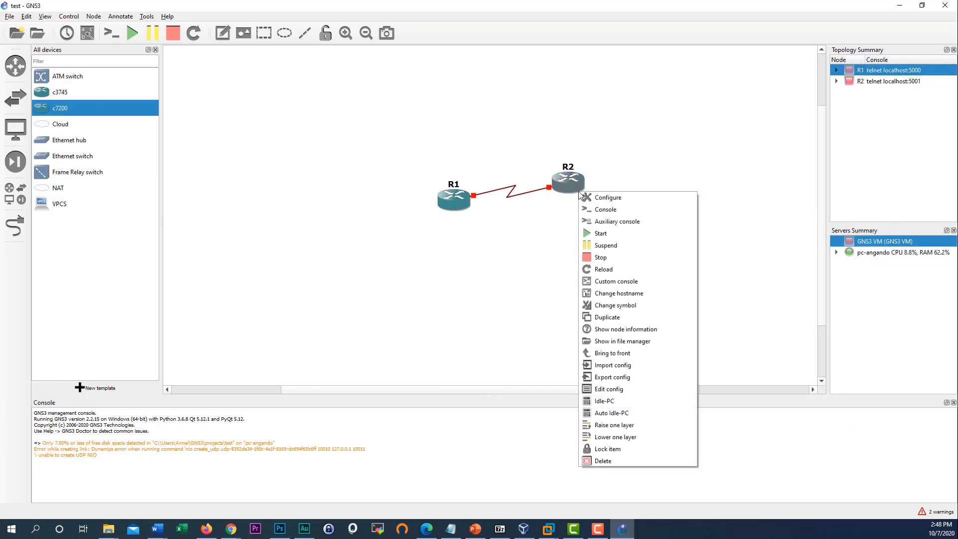
pyautogui.click(606, 237)
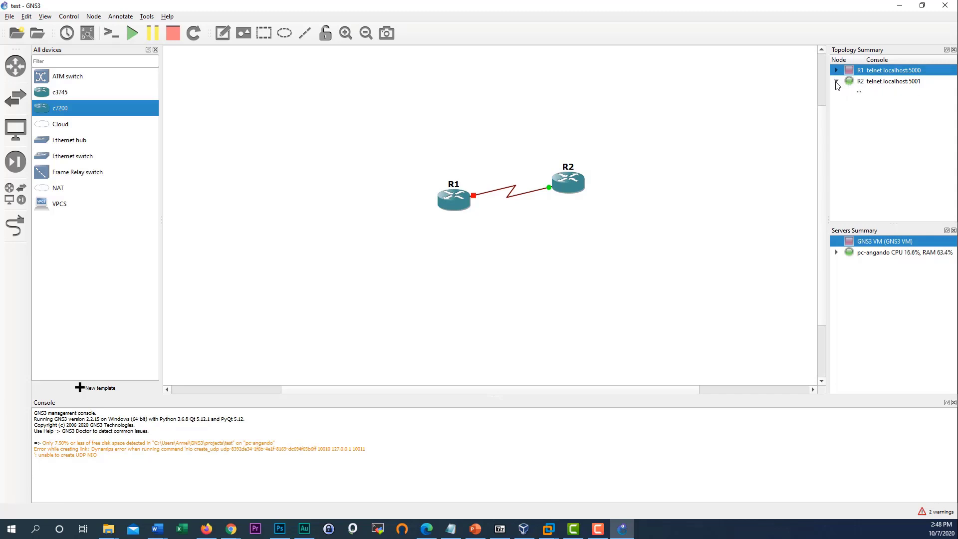
# - Toggle the topology summary entries and try to start router R1
pyautogui.click(836, 81)
pyautogui.click(836, 71)
pyautogui.click(836, 71)
pyautogui.rightClick(449, 208)
pyautogui.click(482, 245)
# - Review R1's slots, advanced and general settings, keeping name R1 and the telnet console type
pyautogui.doubleClick(450, 205)
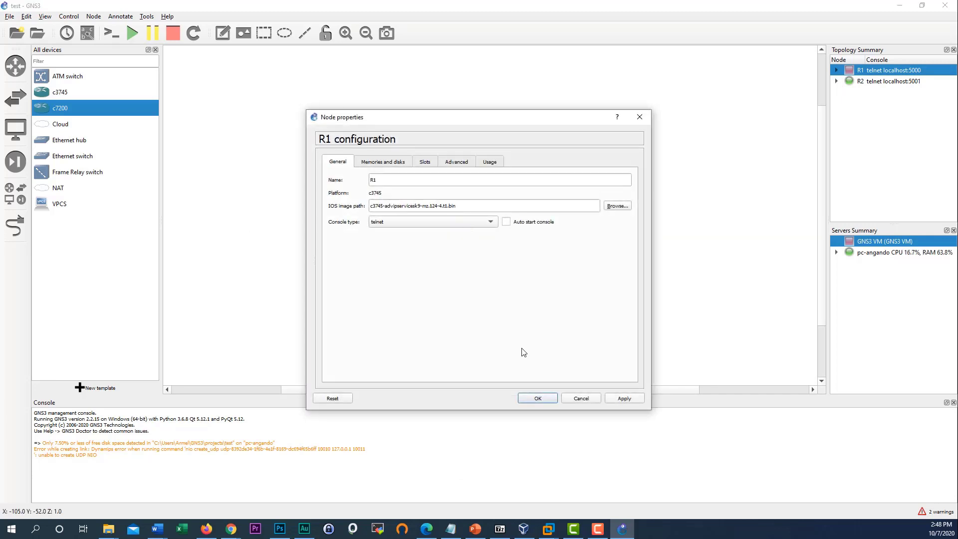
pyautogui.click(426, 165)
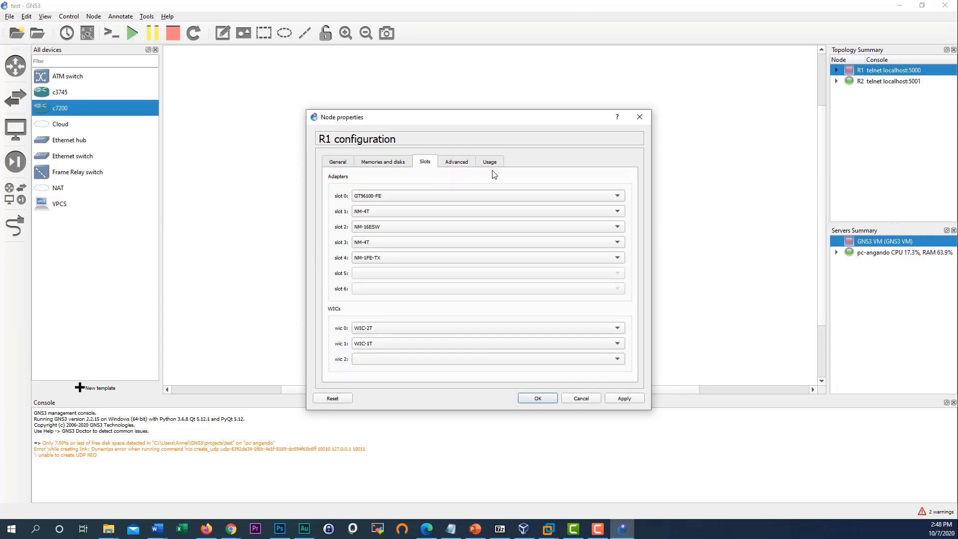
pyautogui.click(458, 163)
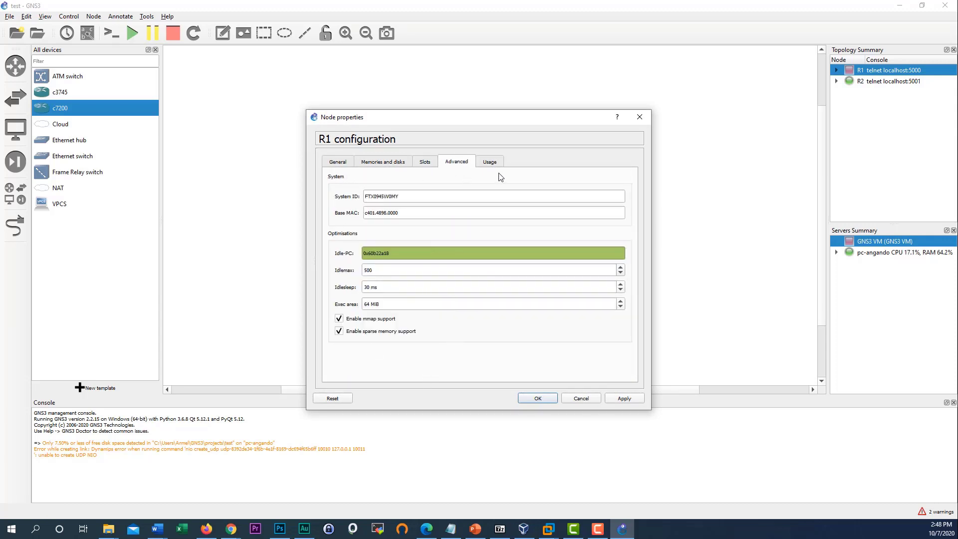
pyautogui.click(349, 166)
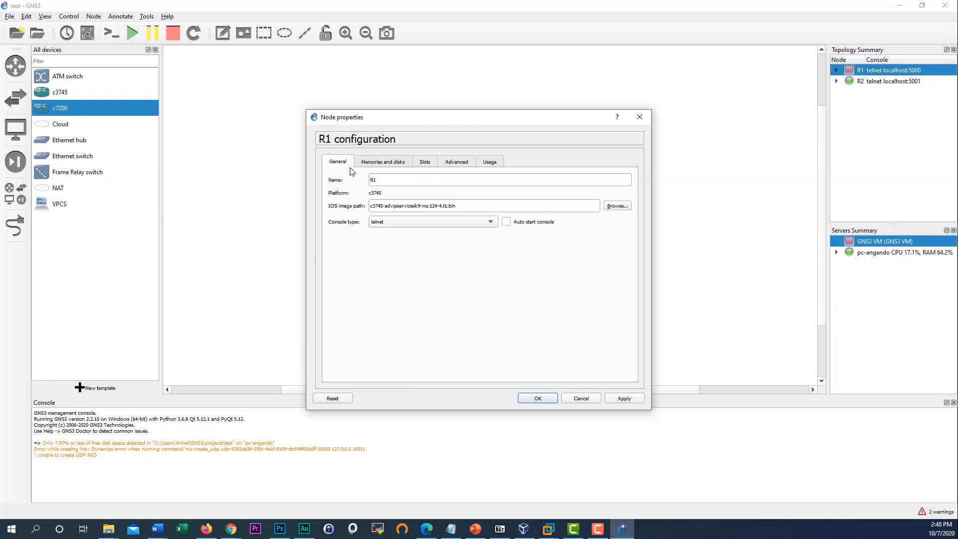
pyautogui.doubleClick(391, 178)
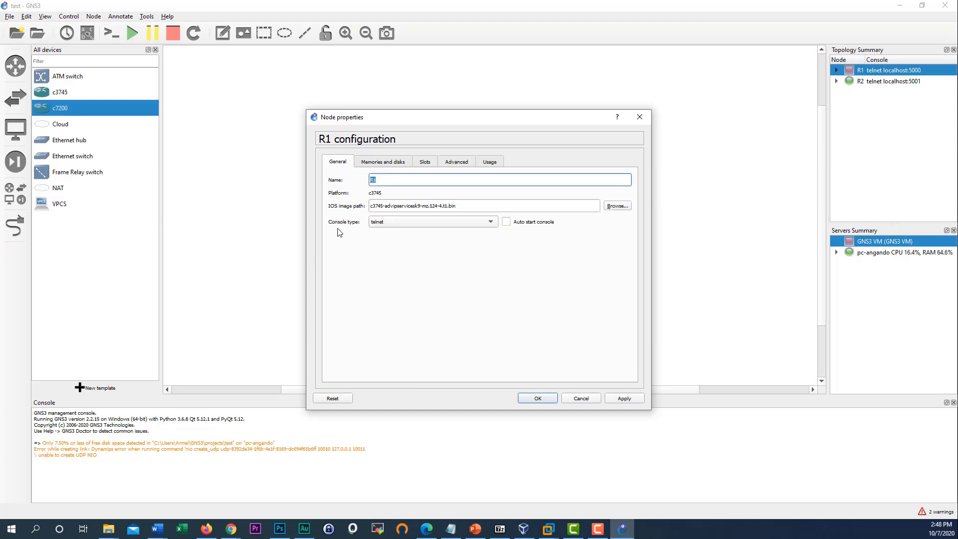
pyautogui.click(491, 222)
pyautogui.click(534, 262)
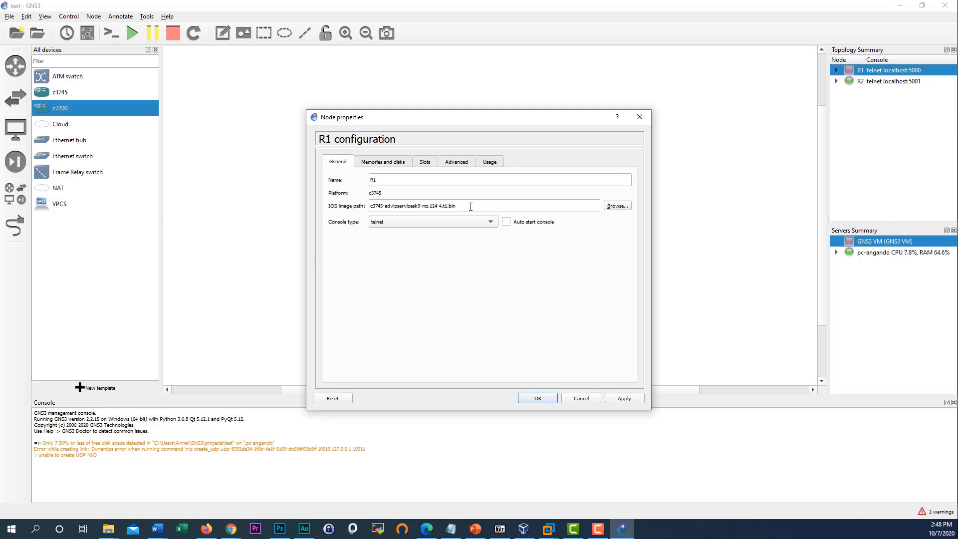
pyautogui.moveTo(469, 209); pyautogui.dragTo(356, 210)
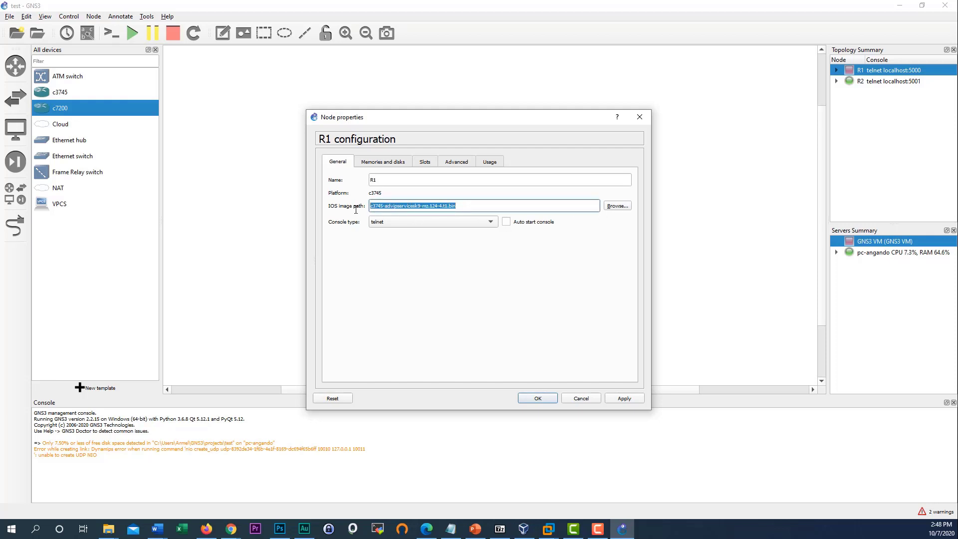
# - Close R1's properties, start R1, and restore GNS3 to a smaller window
pyautogui.press('Escape')
pyautogui.rightClick(467, 200)
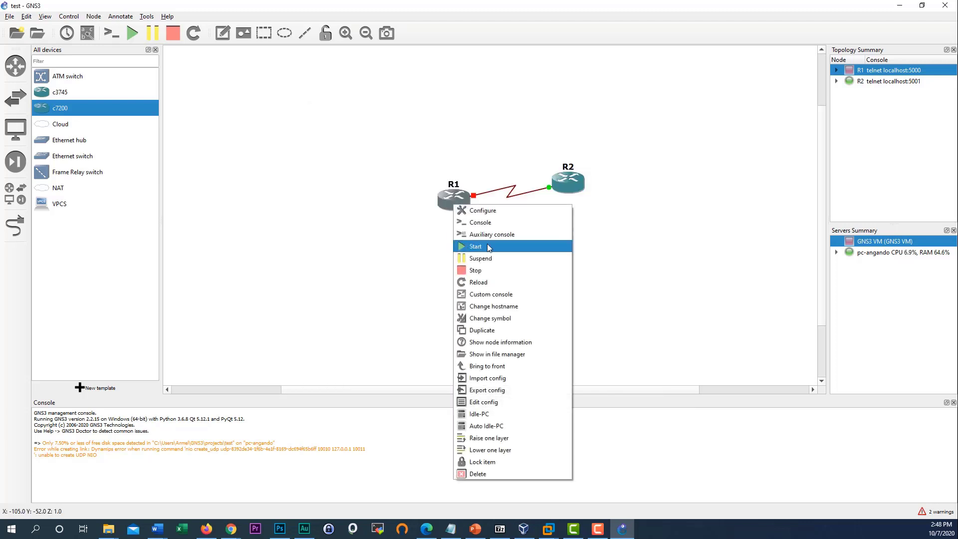
pyautogui.click(487, 244)
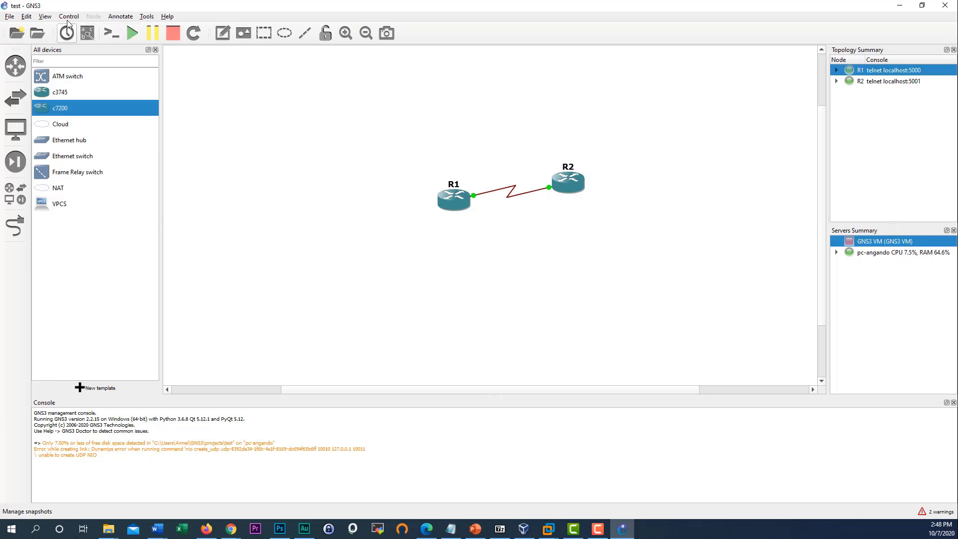
pyautogui.moveTo(626, 6); pyautogui.dragTo(690, 19)
# - Select the full Cible path in the MobaXterm shortcut's properties, then cancel the dialog
pyautogui.rightClick(121, 70)
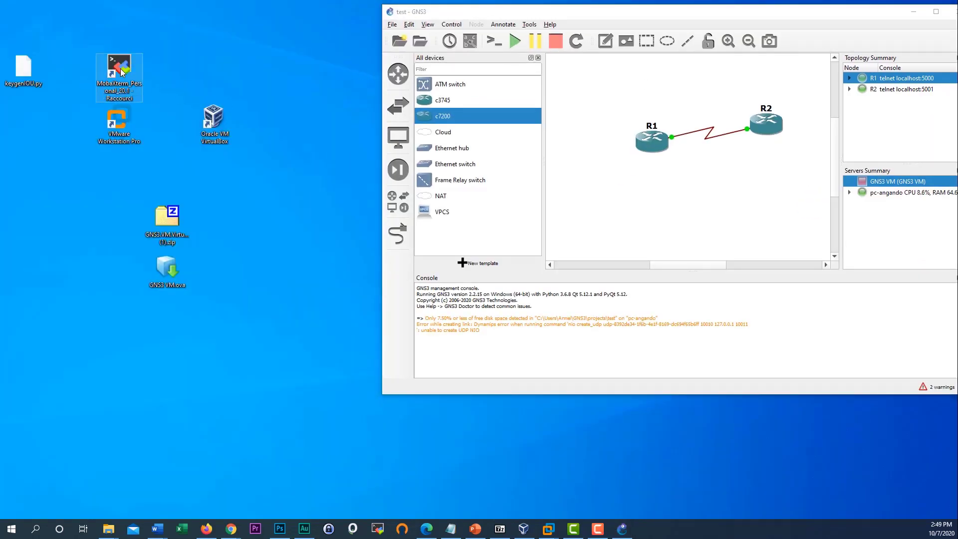
pyautogui.click(190, 314)
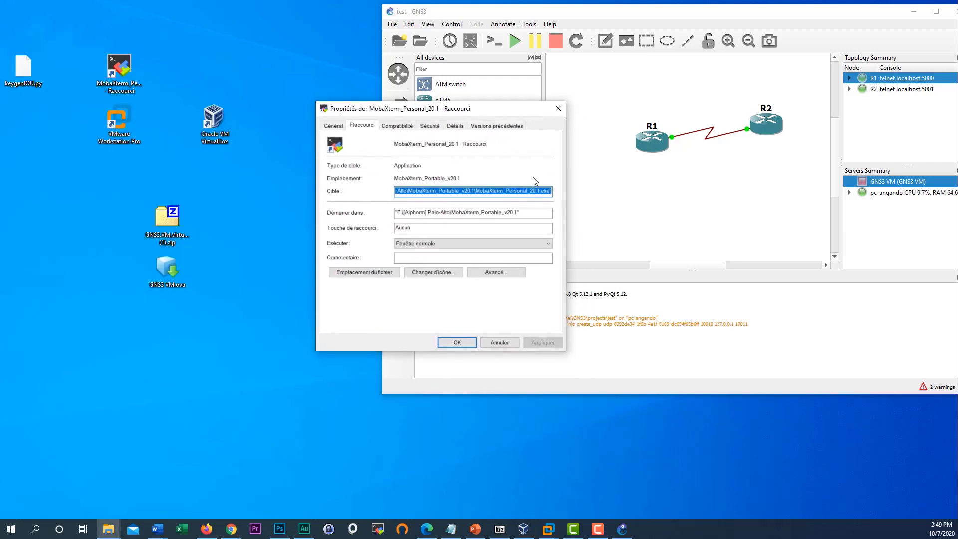
pyautogui.click(509, 191)
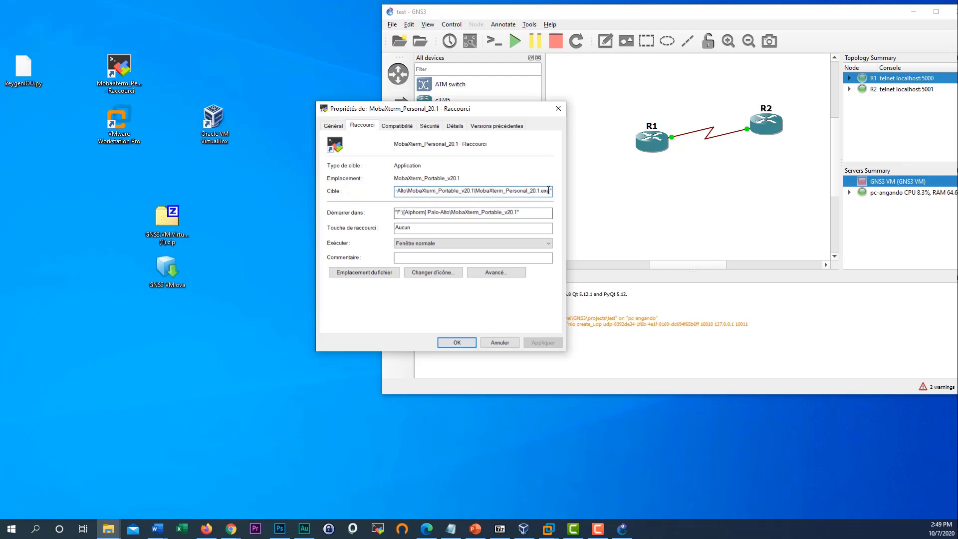
pyautogui.moveTo(549, 190); pyautogui.dragTo(379, 191)
pyautogui.press('cmd+c')
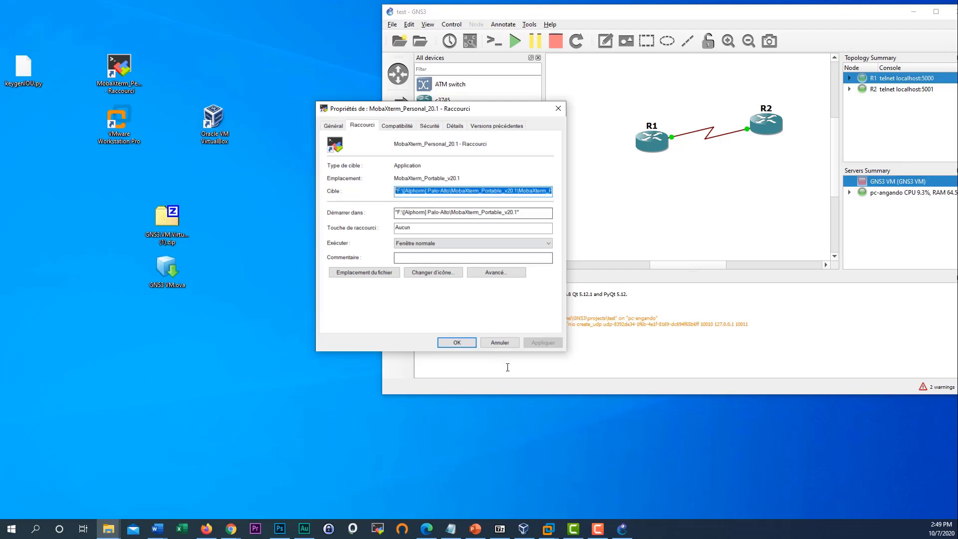
pyautogui.click(500, 344)
pyautogui.click(411, 26)
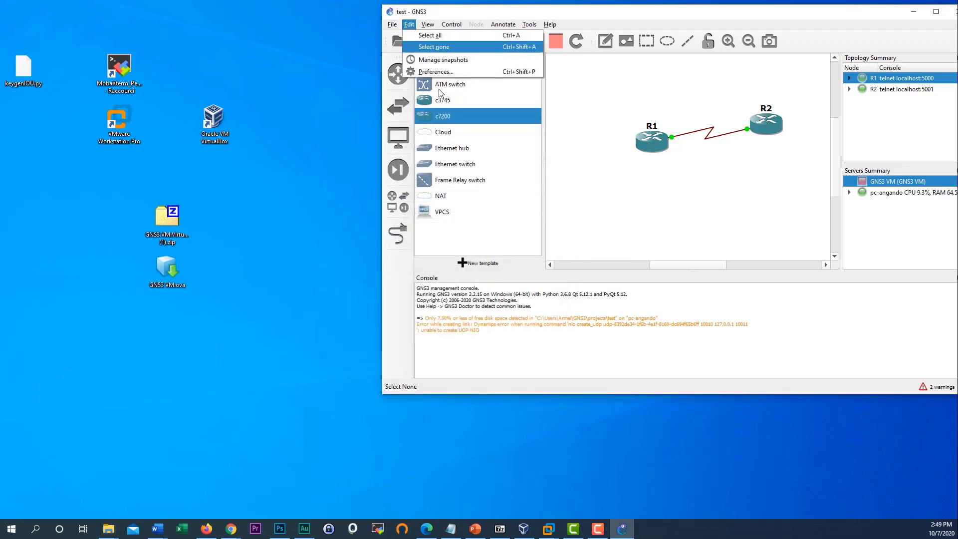
# - Replace the Telnet console program with the portable F:\ MobaXterm_Personal_20.1.exe path
pyautogui.click(446, 76)
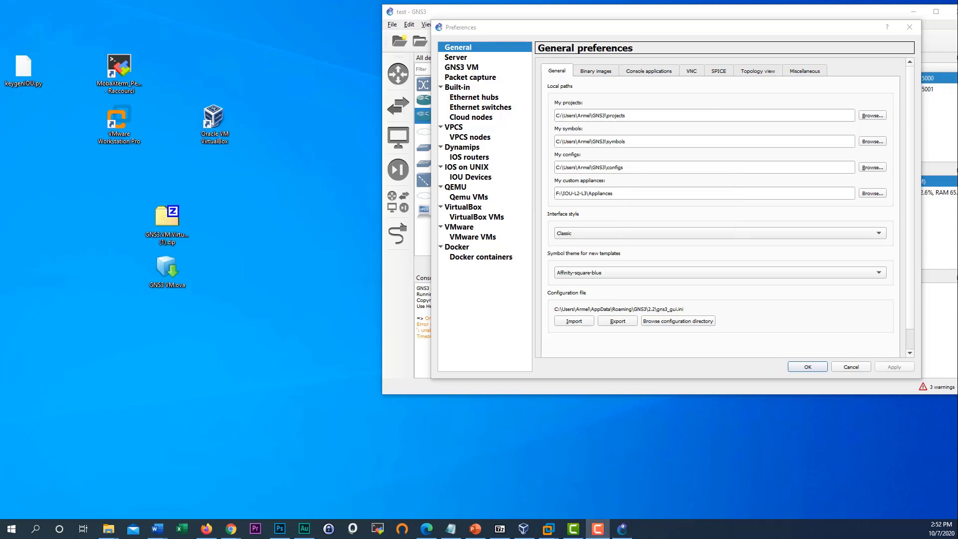
pyautogui.click(645, 75)
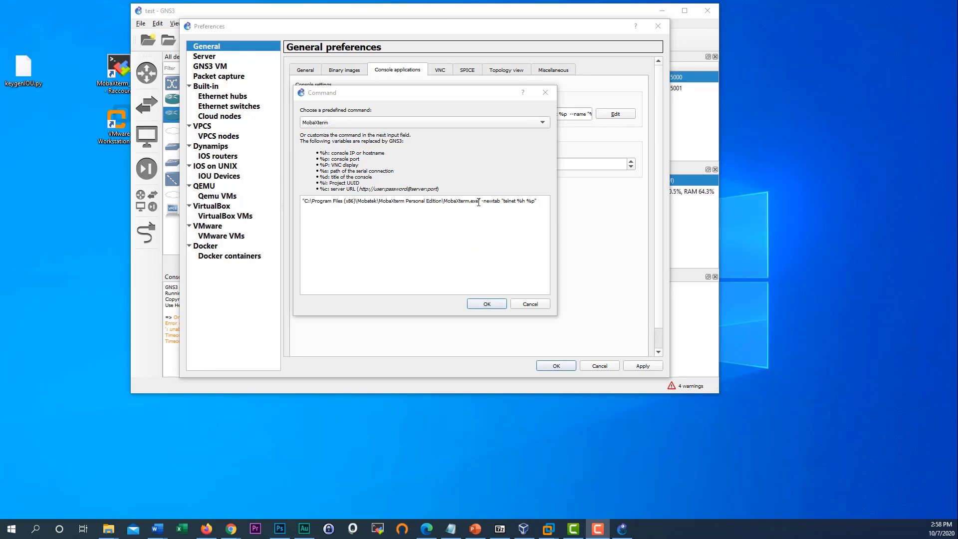
pyautogui.moveTo(479, 202); pyautogui.dragTo(315, 204)
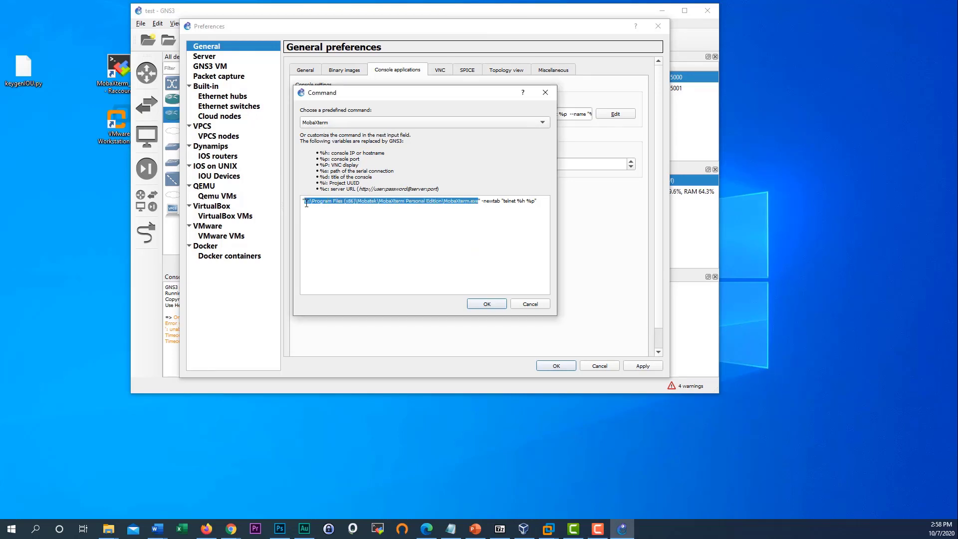
pyautogui.rightClick(306, 204)
pyautogui.click(352, 254)
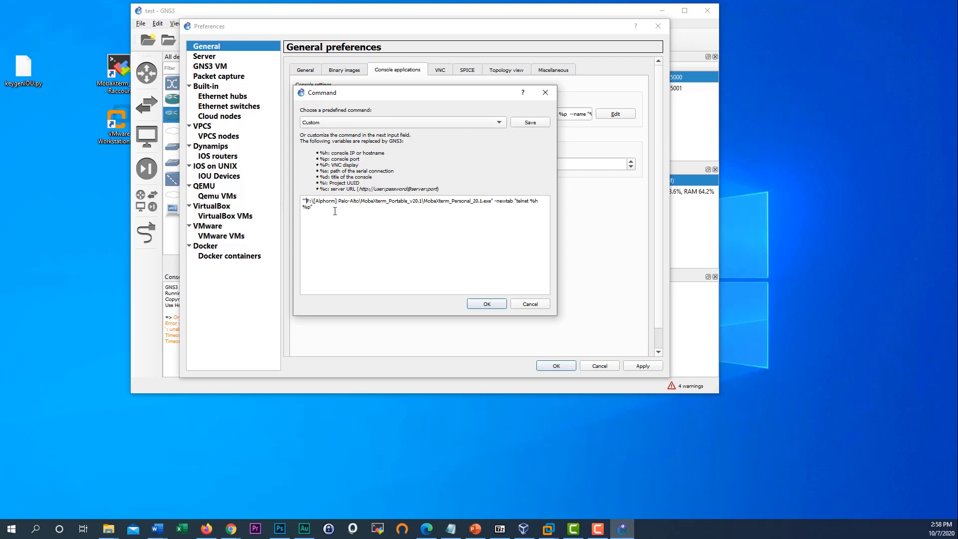
pyautogui.press('BackSpace')
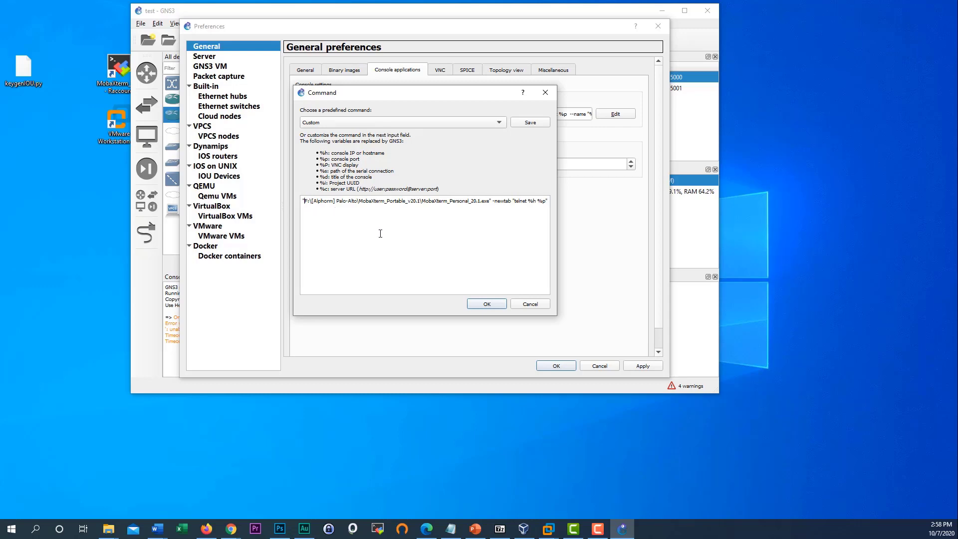
pyautogui.click(488, 304)
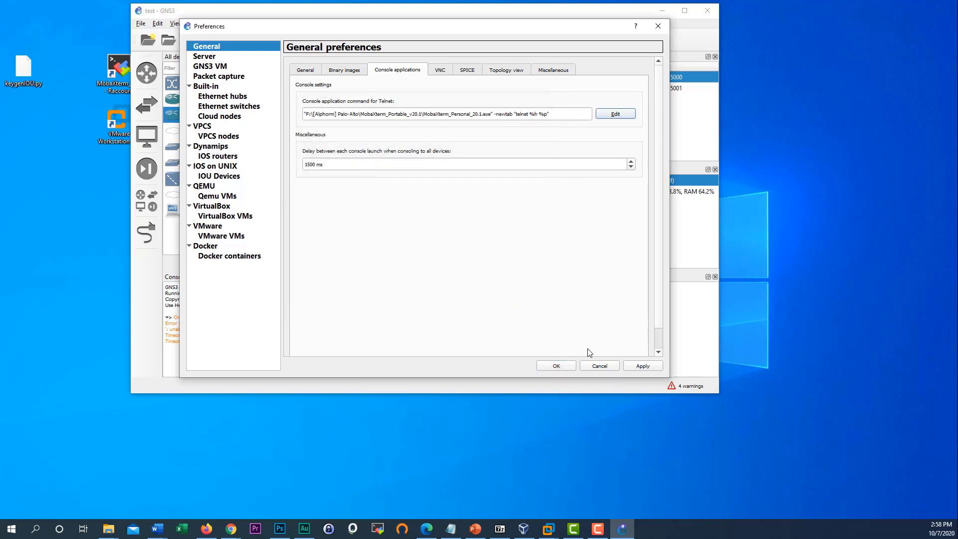
# - Save the preferences and launch R1's console through the custom MobaXterm command
pyautogui.click(644, 368)
pyautogui.click(554, 365)
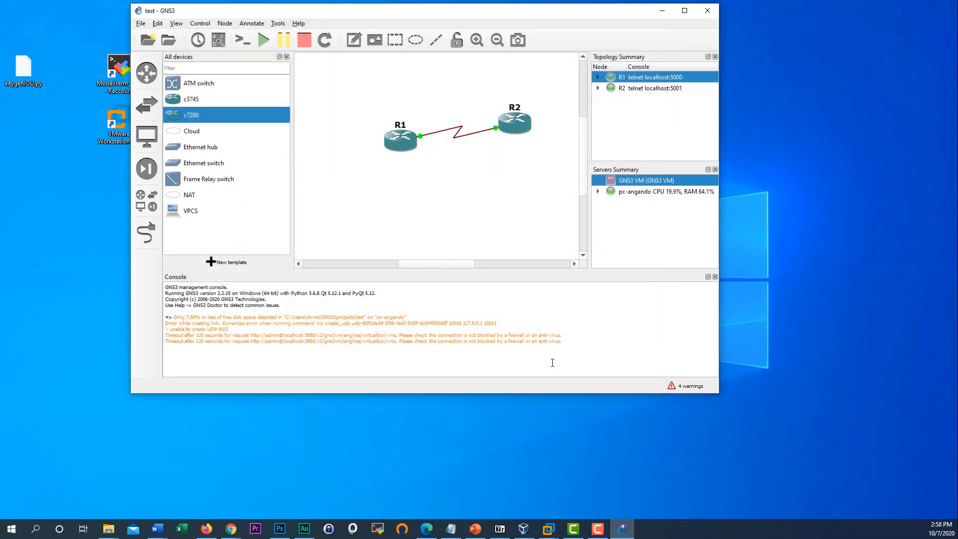
pyautogui.rightClick(405, 145)
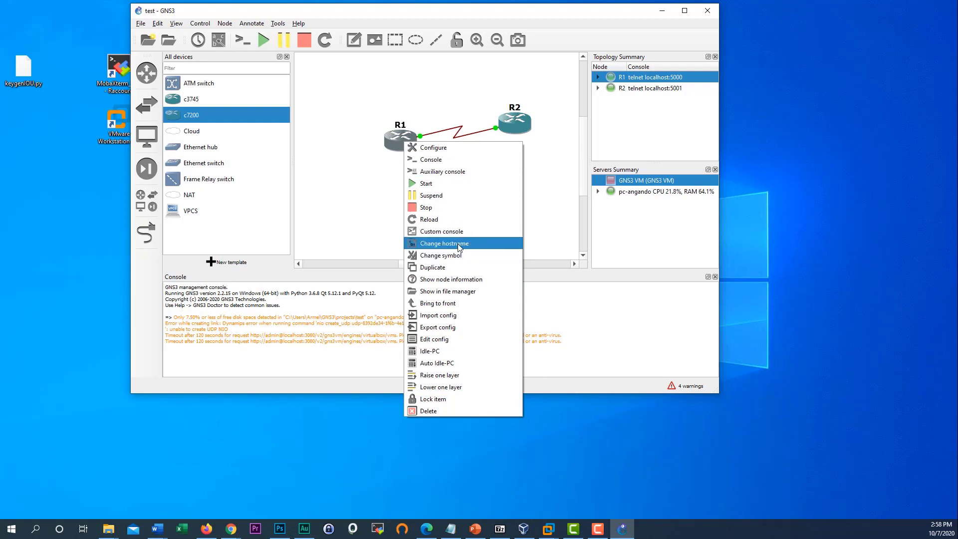
pyautogui.click(448, 232)
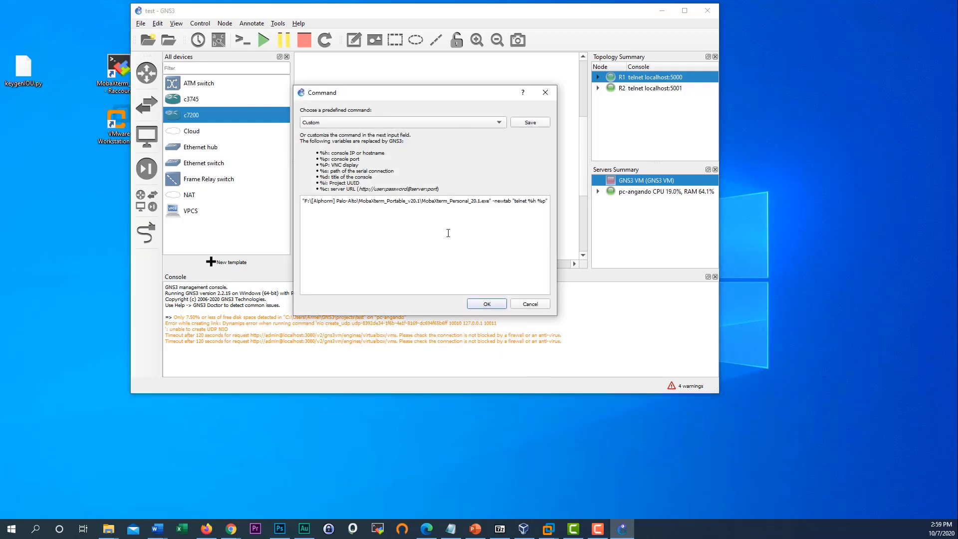
pyautogui.click(485, 305)
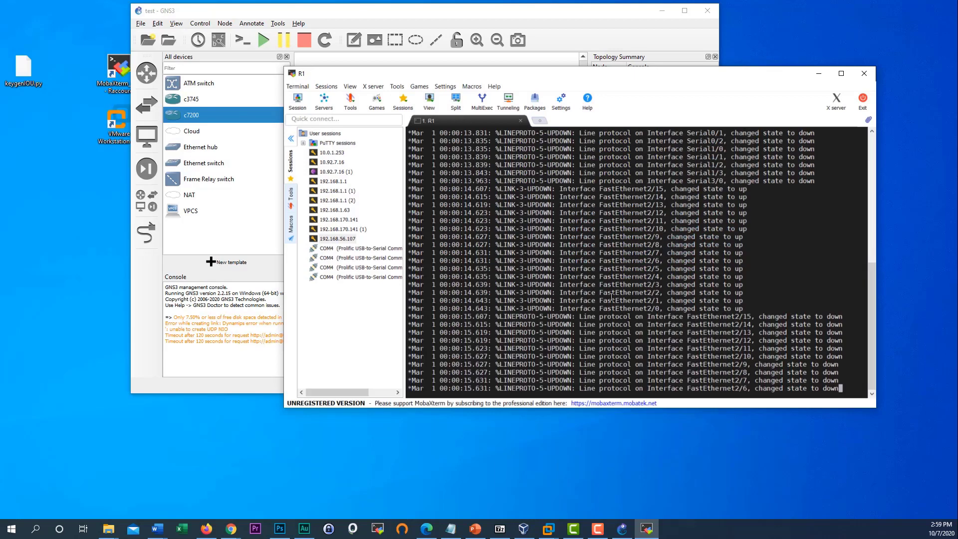
# - Run 'sh run' on R1 and page through the running configuration
pyautogui.moveTo(555, 78); pyautogui.dragTo(372, 39)
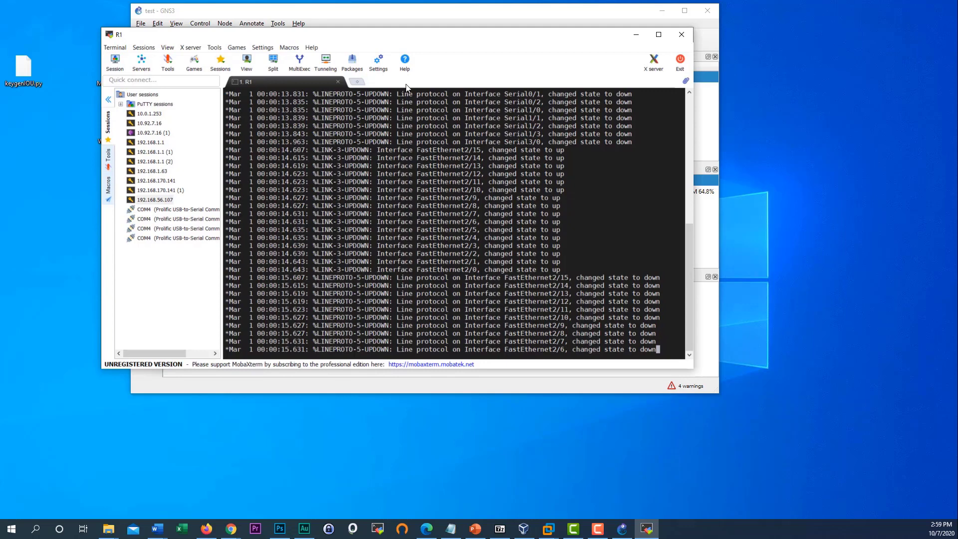
pyautogui.press('Return')
pyautogui.press('Return')
pyautogui.press('Return')
pyautogui.press('Return')
pyautogui.press('Return')
pyautogui.press('Return')
pyautogui.press('Return')
pyautogui.press('Return')
pyautogui.press('Return')
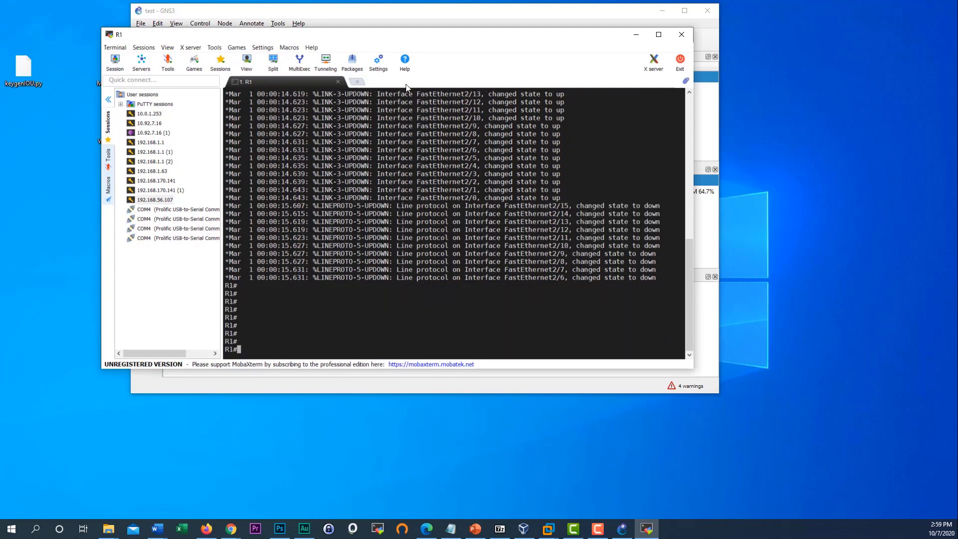
pyautogui.write('sh run')
pyautogui.press('Return')
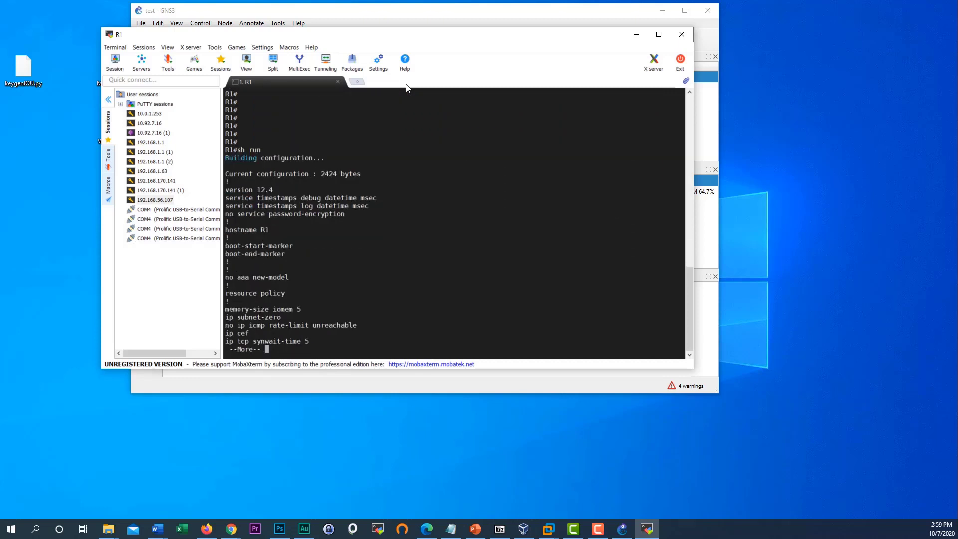
pyautogui.press('space')
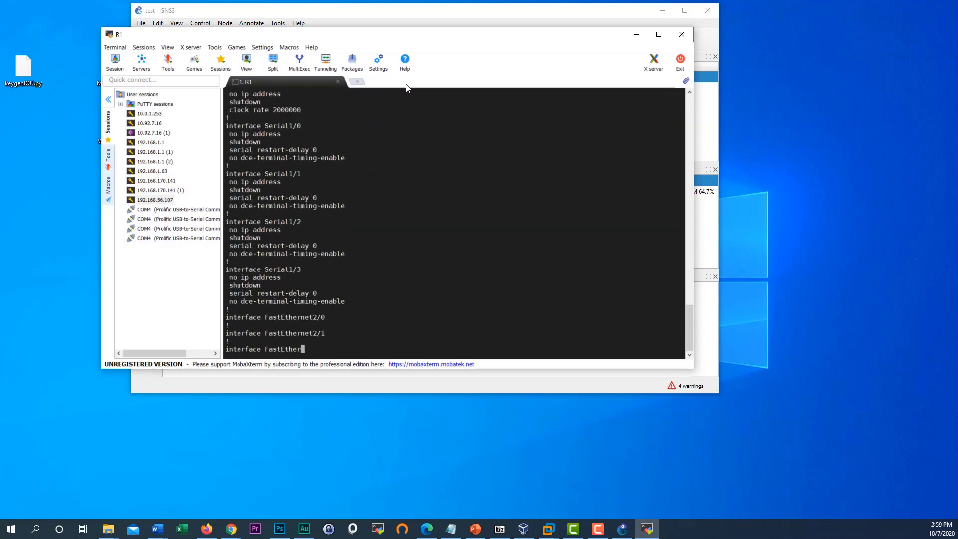
pyautogui.press('Return')
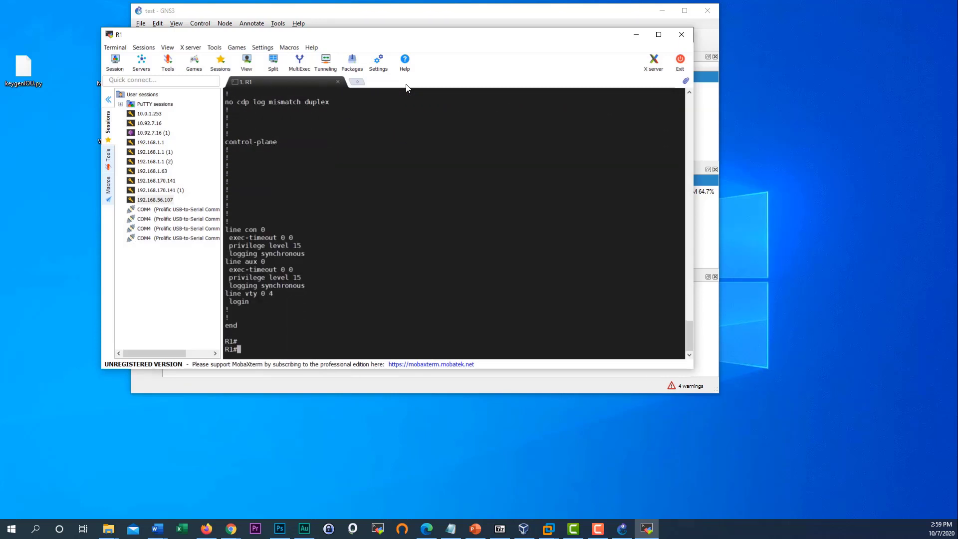
# - Enter enable mode and run 'show ip interface brief', correcting the typos
pyautogui.write('sh ip ip brie')
pyautogui.press('BackSpace')
pyautogui.write('f')
pyautogui.press('Return')
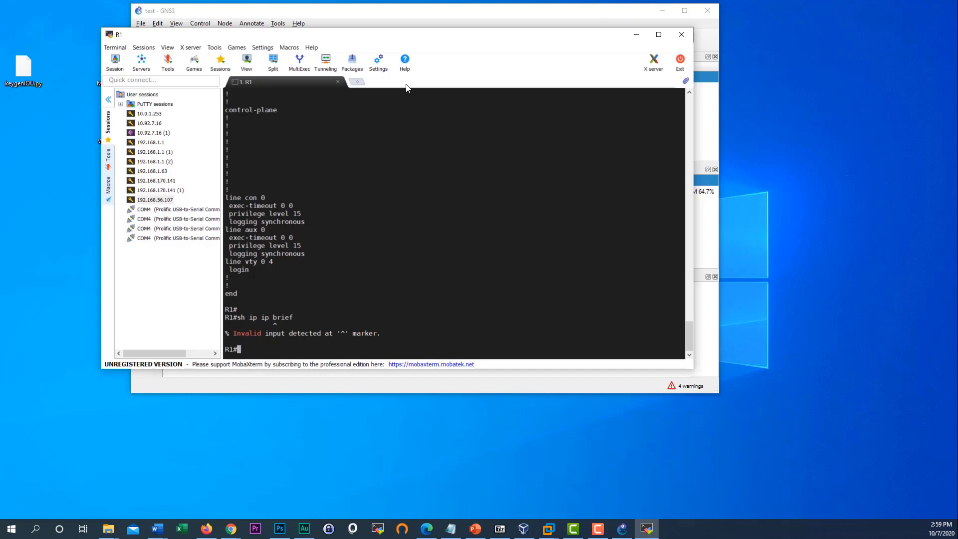
pyautogui.write('en')
pyautogui.press('Return')
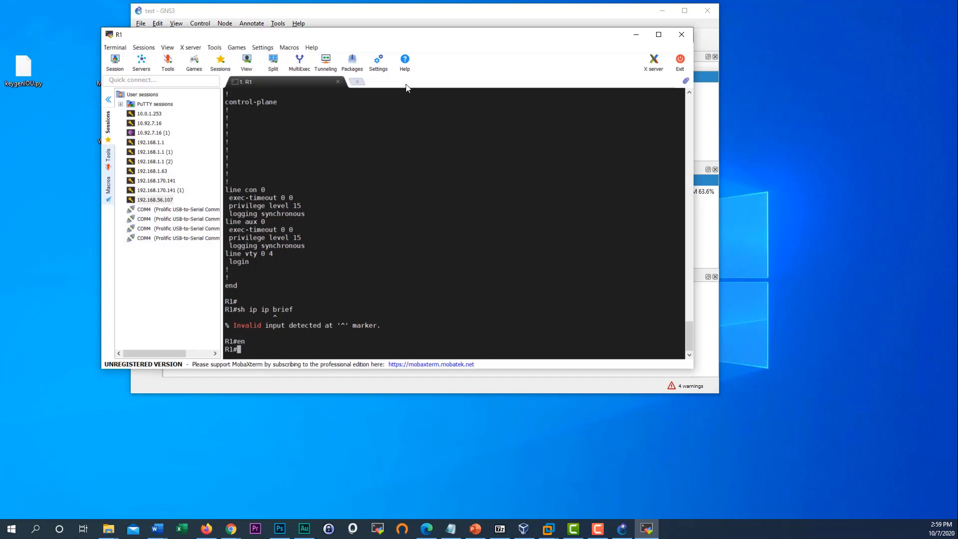
pyautogui.write('sh ip int brei')
pyautogui.press('Return')
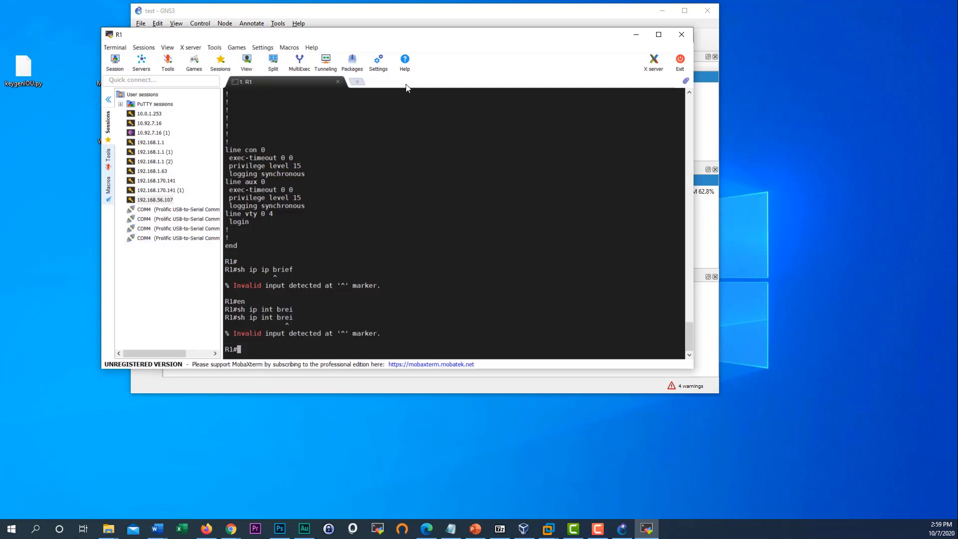
pyautogui.press('Up')
pyautogui.press('BackSpace')
pyautogui.write('ief')
pyautogui.press('Return')
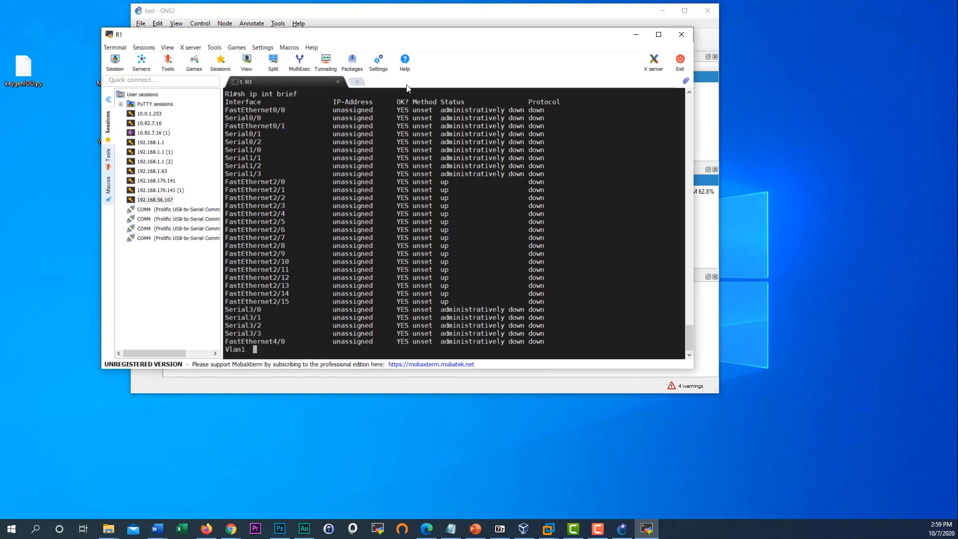
# - Run 'sh arp' to display R1's ARP table, then add a few blank prompts
pyautogui.write('sh ar')
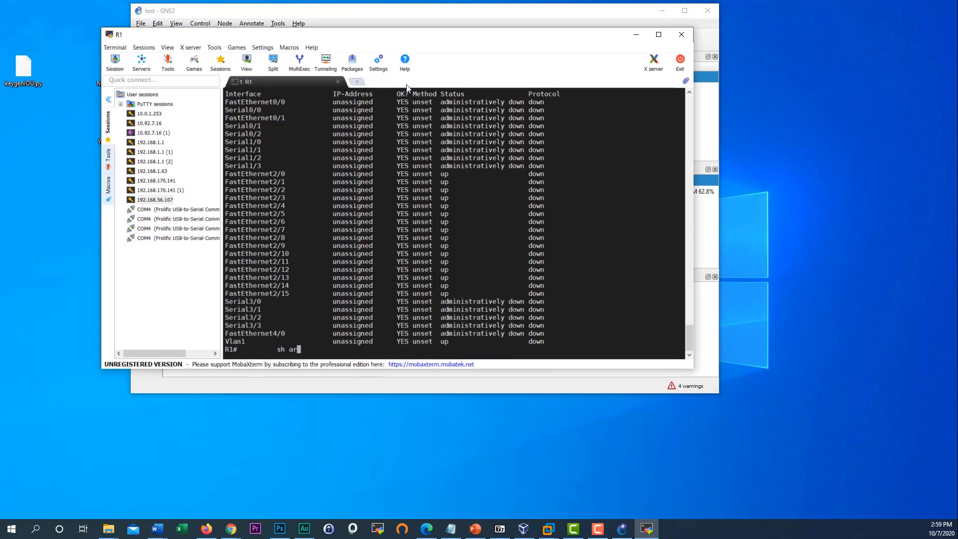
pyautogui.write('p')
pyautogui.press('Return')
pyautogui.press('Return')
pyautogui.press('Return')
pyautogui.press('Return')
pyautogui.press('Return')
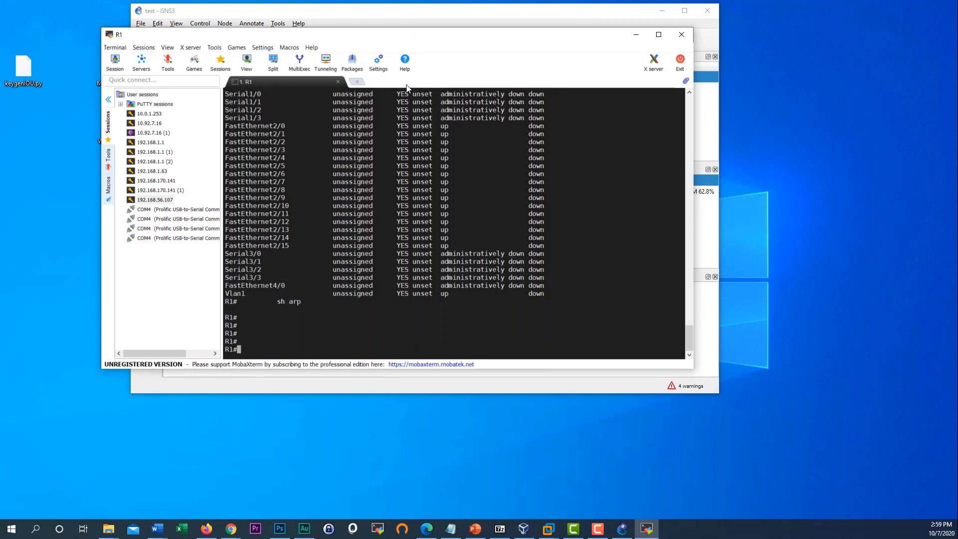
pyautogui.write('sh')
pyautogui.press('BackSpace')
pyautogui.press('BackSpace')
pyautogui.press('BackSpace')
pyautogui.press('Return')
pyautogui.press('Return')
pyautogui.press('Return')
pyautogui.press('Return')
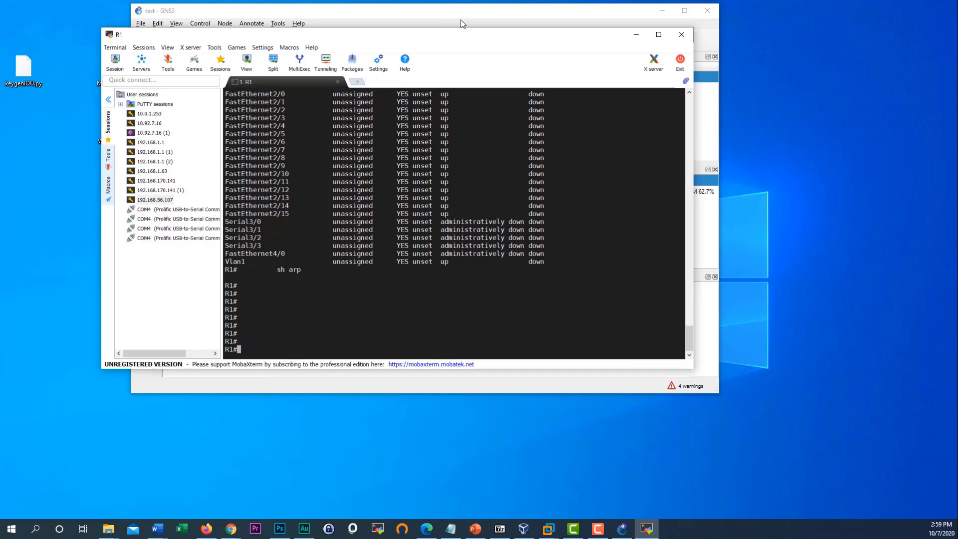
# - Set R2's custom console command to Solar-Putty and dismiss the Solar-PuTTY email prompt
pyautogui.moveTo(492, 52); pyautogui.dragTo(471, 203)
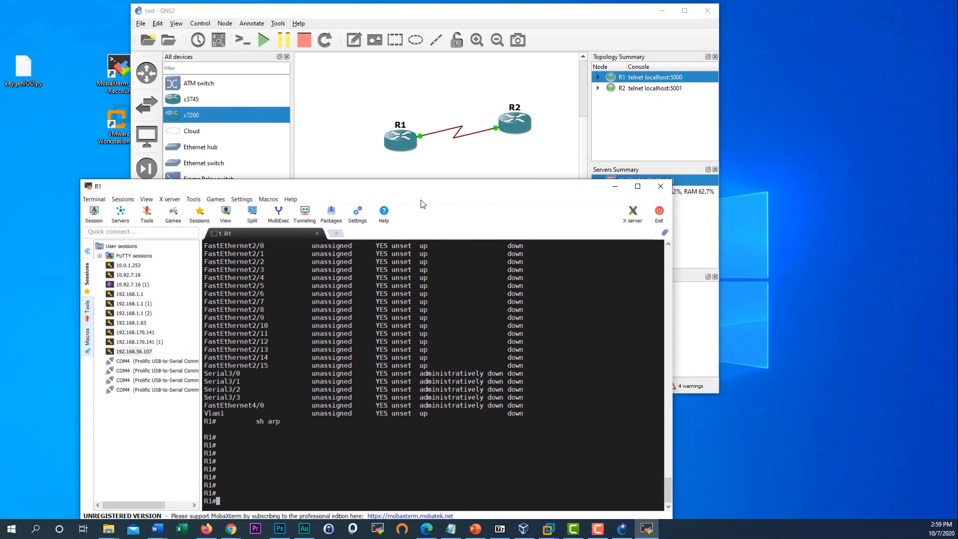
pyautogui.rightClick(513, 129)
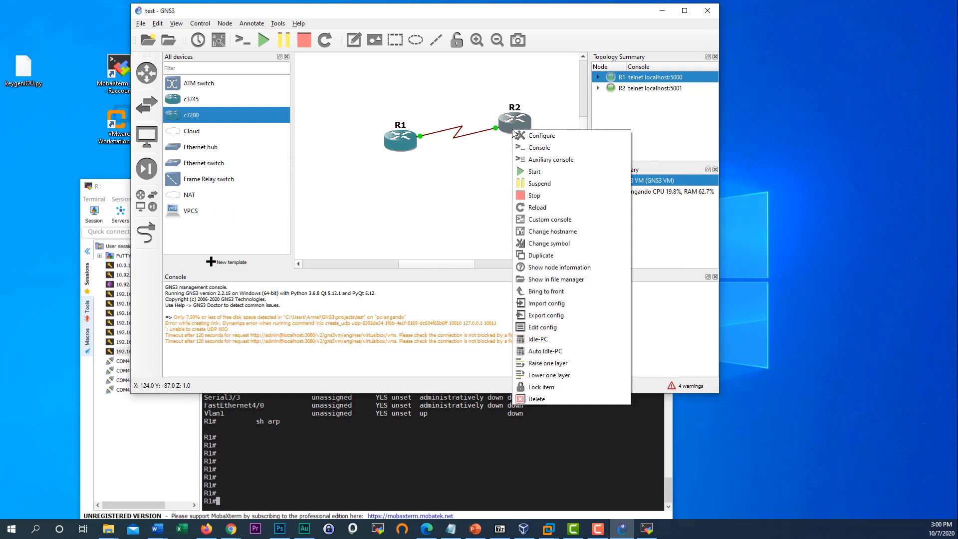
pyautogui.click(549, 219)
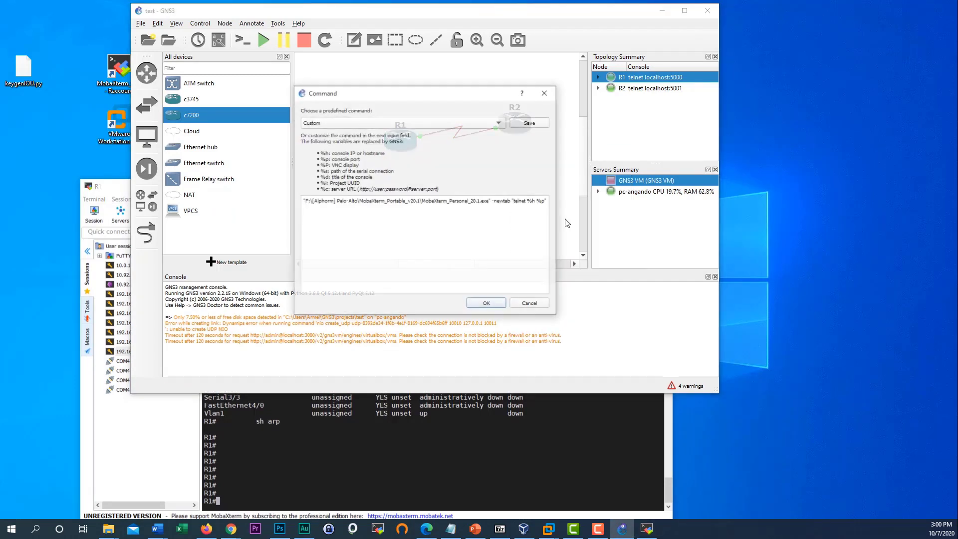
pyautogui.click(388, 122)
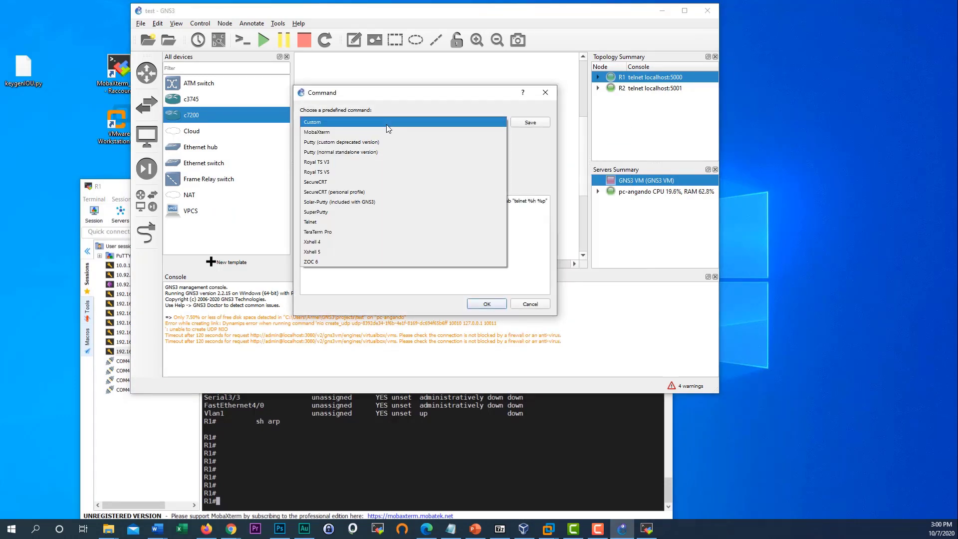
pyautogui.click(367, 203)
pyautogui.click(487, 304)
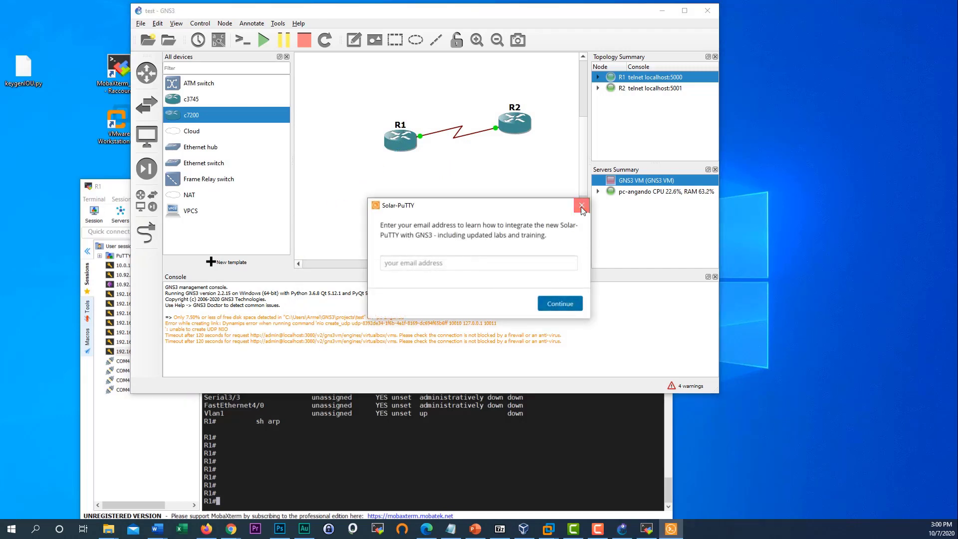
pyautogui.click(583, 208)
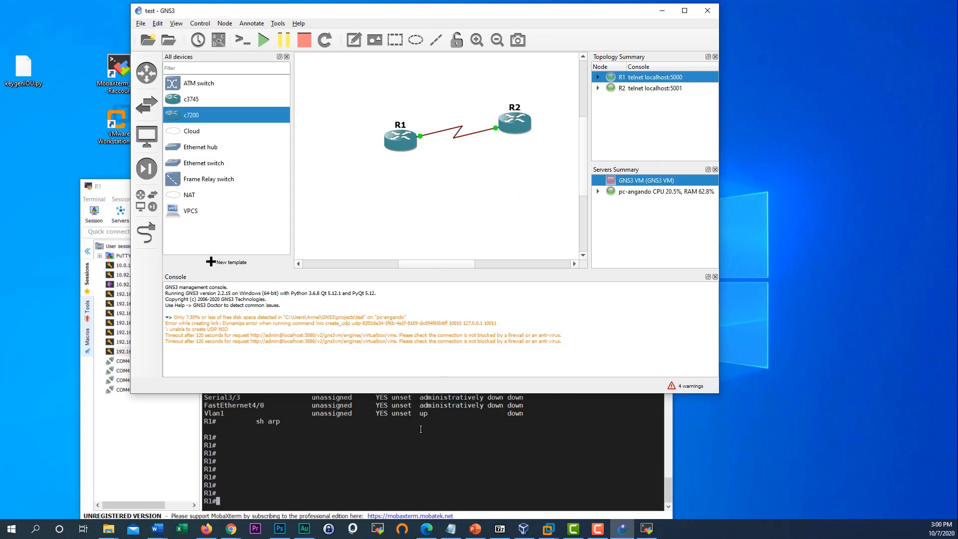
# - Reapply the 'Solar-Putty (included with GNS3)' console command to R2 to launch its console
pyautogui.rightClick(512, 124)
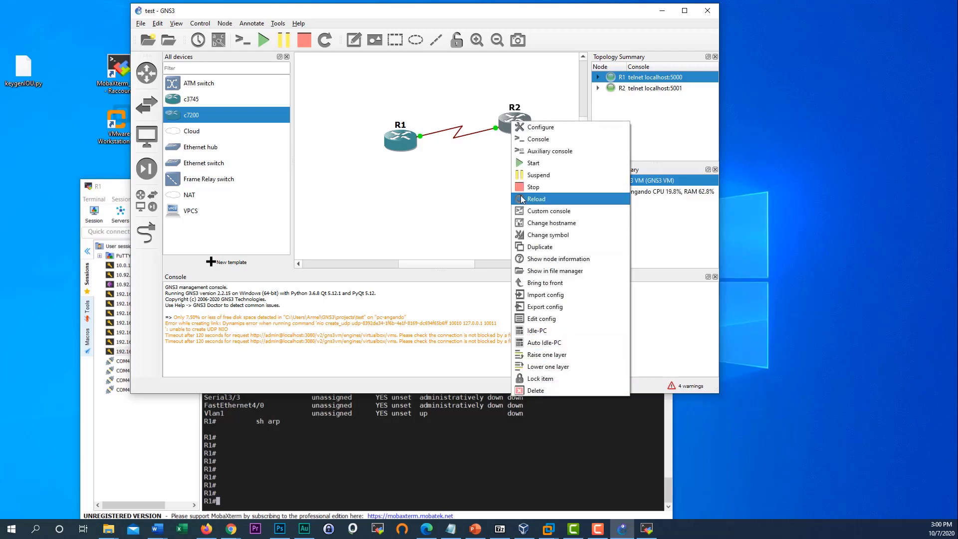
pyautogui.click(581, 212)
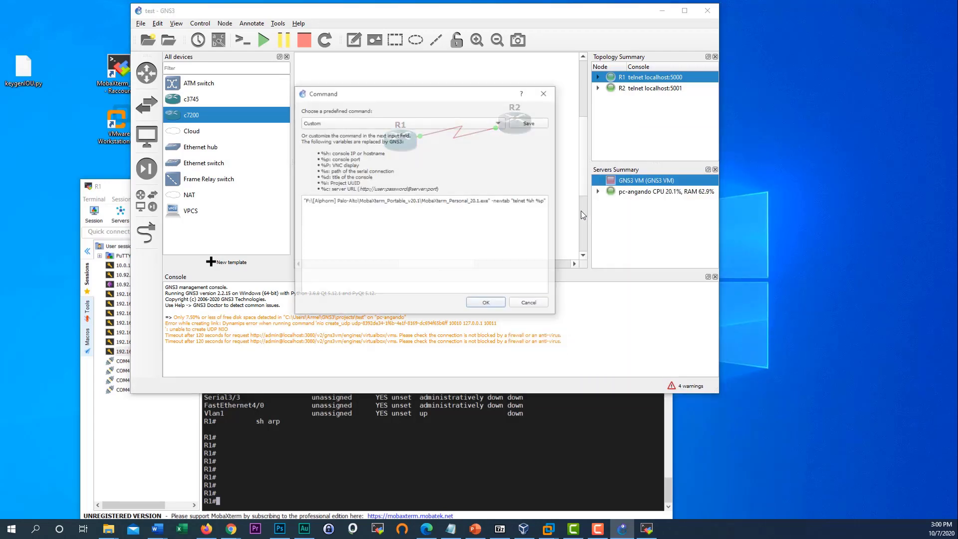
pyautogui.click(384, 123)
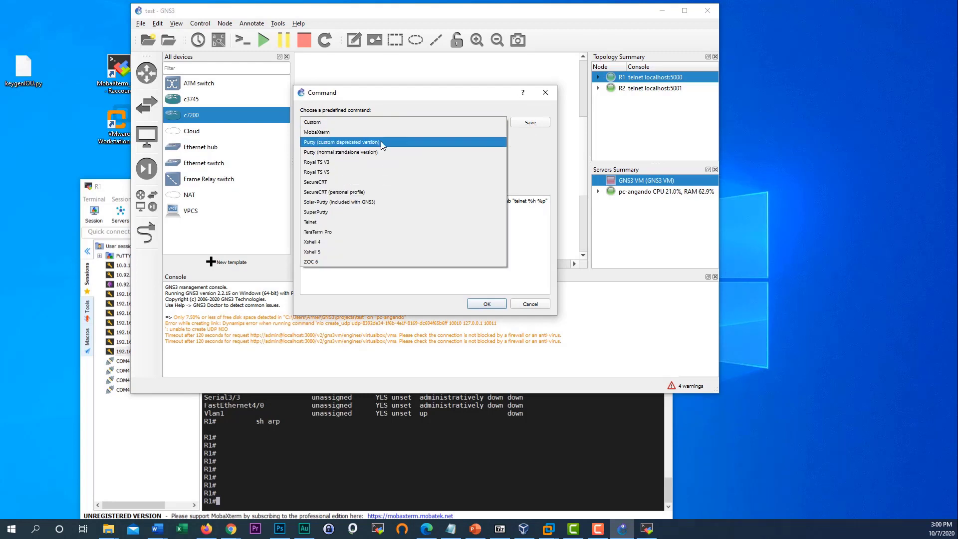
pyautogui.click(368, 204)
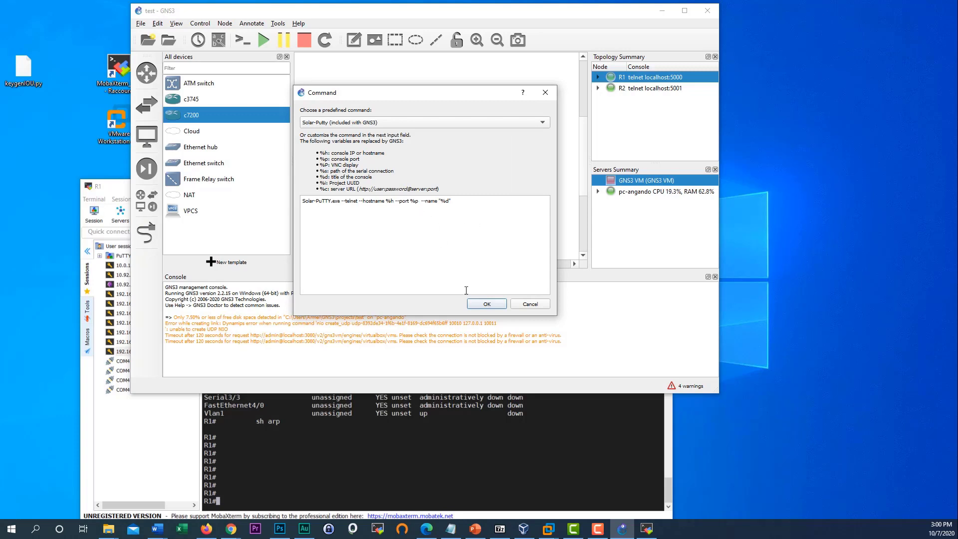
pyautogui.click(487, 305)
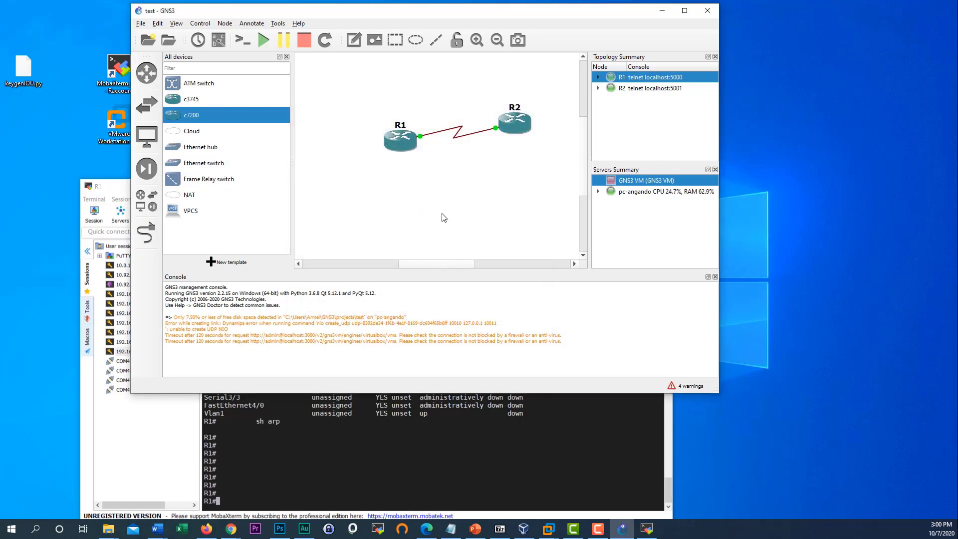
# - Enter an email address in Solar-PuTTY, continue to R2's console at R2#, then close it
pyautogui.click(441, 267)
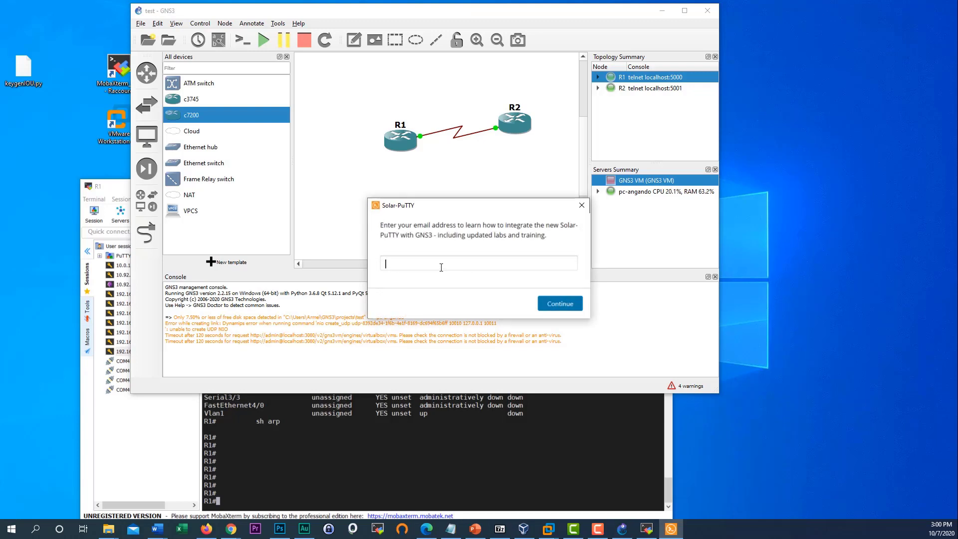
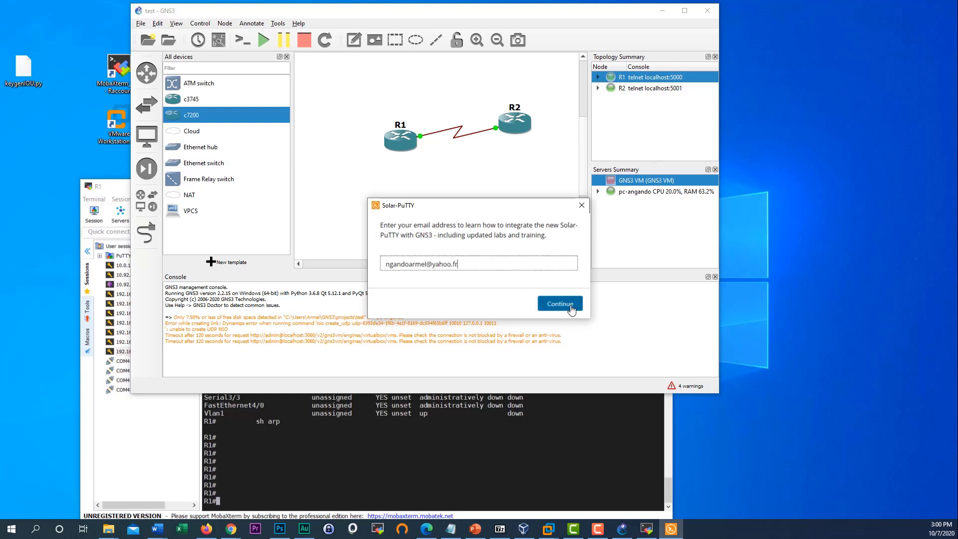
pyautogui.click(569, 308)
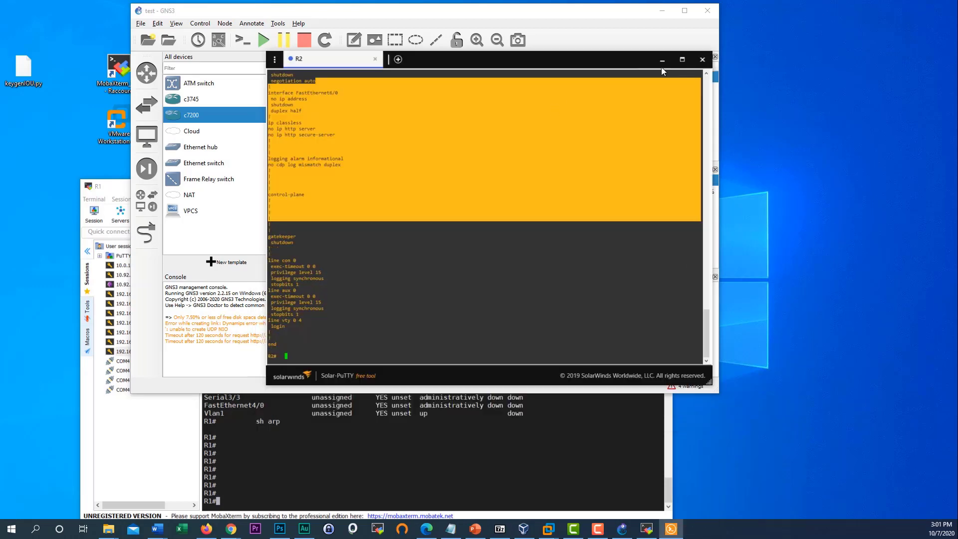
pyautogui.click(699, 60)
# - Close R1's MobaXterm console and enlarge the GNS3 window showing the R1–R2 serial topology
pyautogui.click(153, 468)
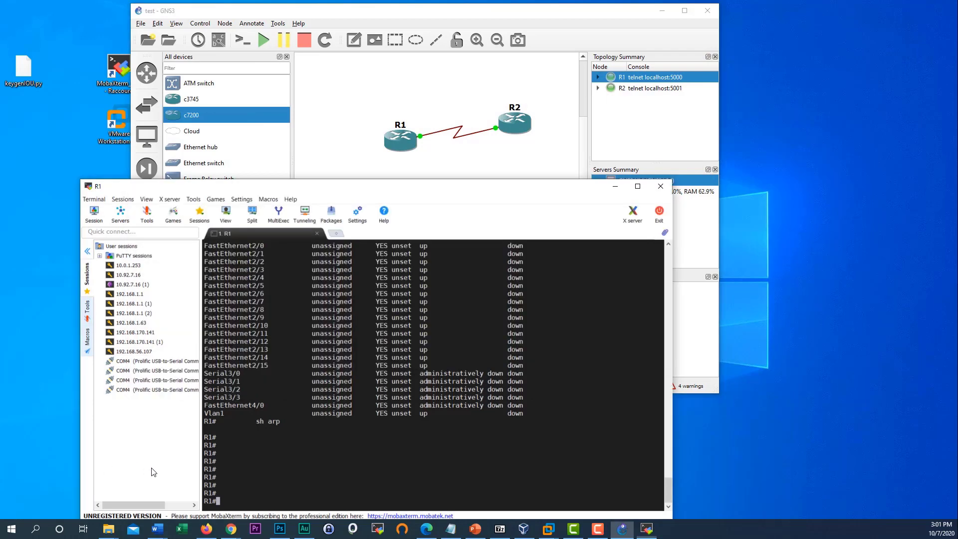
pyautogui.click(661, 186)
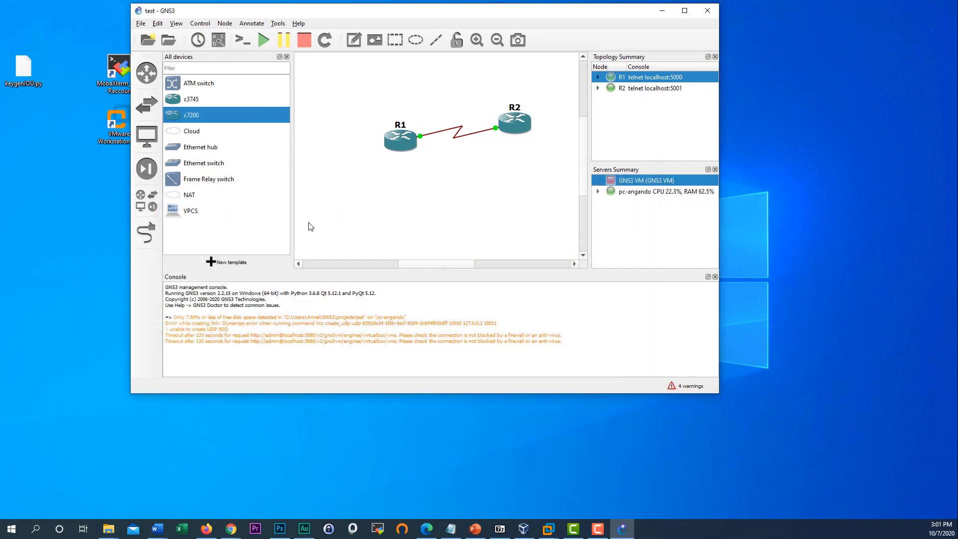
pyautogui.scroll(2, 445, 209)
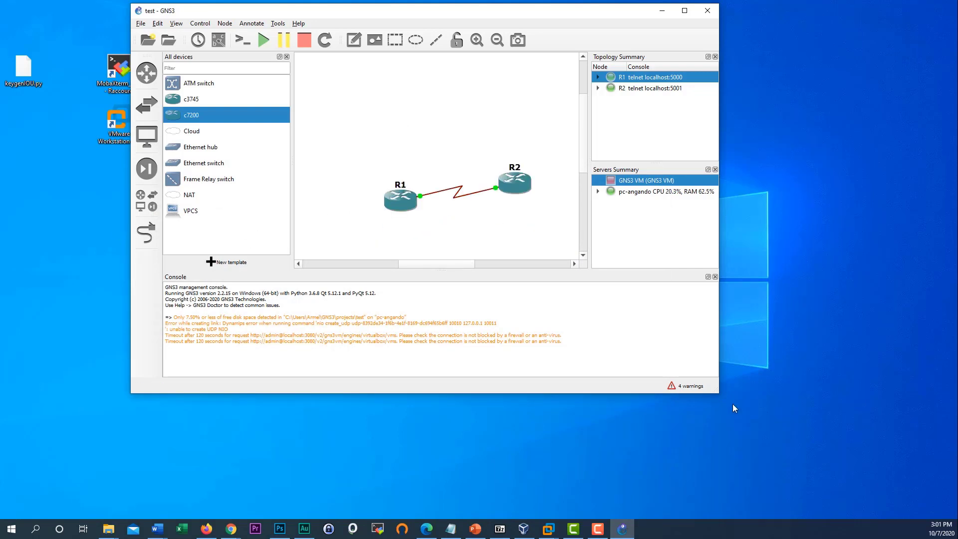
pyautogui.moveTo(720, 393); pyautogui.dragTo(862, 454)
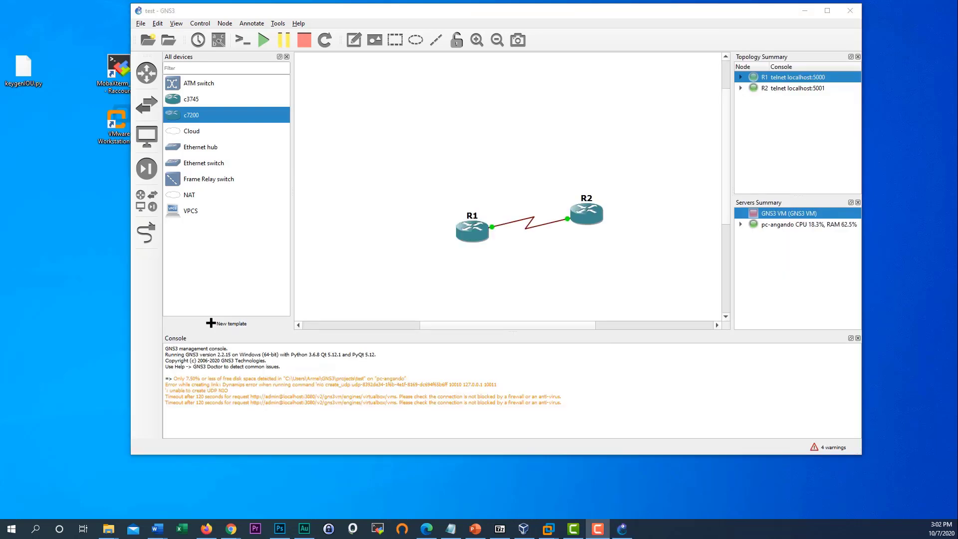